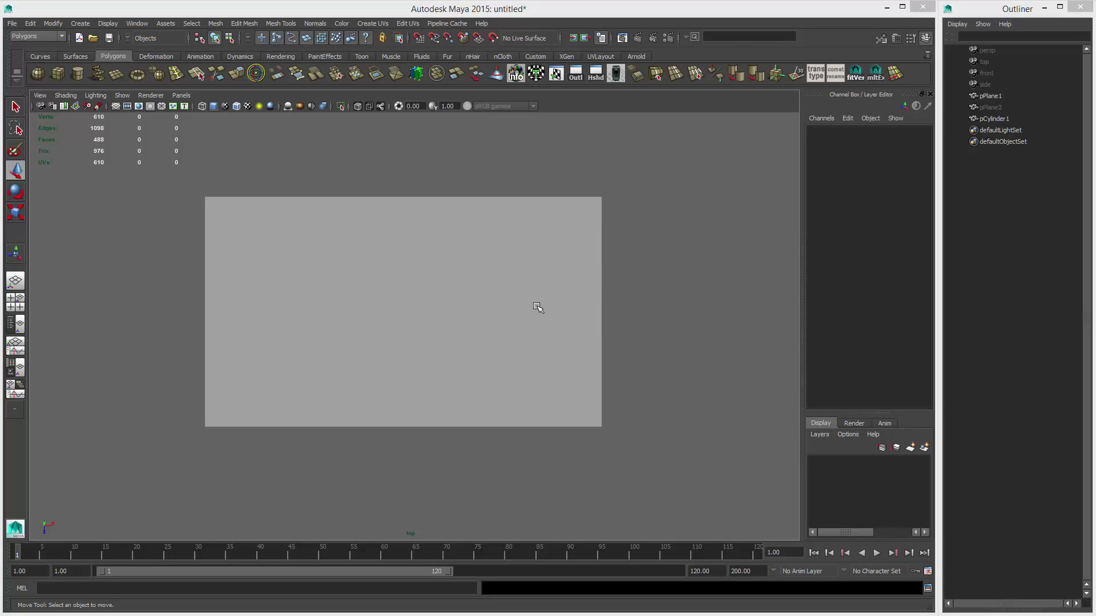
- Select pPlane1, then pan the top view over to the ring and select pCylinder1
{"action": "scroll", "coordinate": [572, 362], "scroll_direction": "down", "scroll_amount": 3}
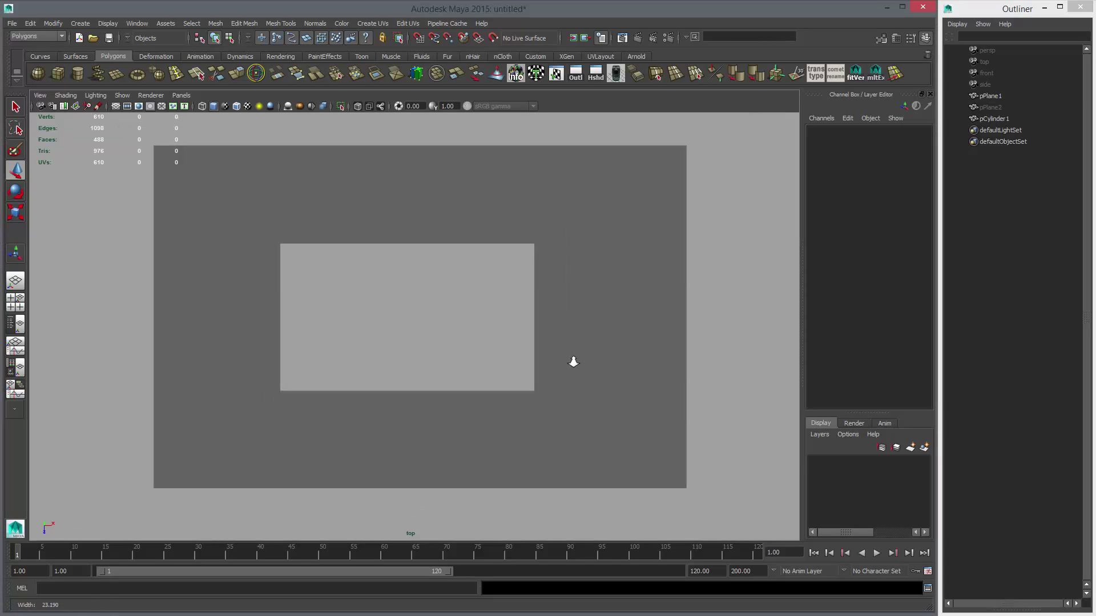
{"action": "left_click", "coordinate": [577, 336]}
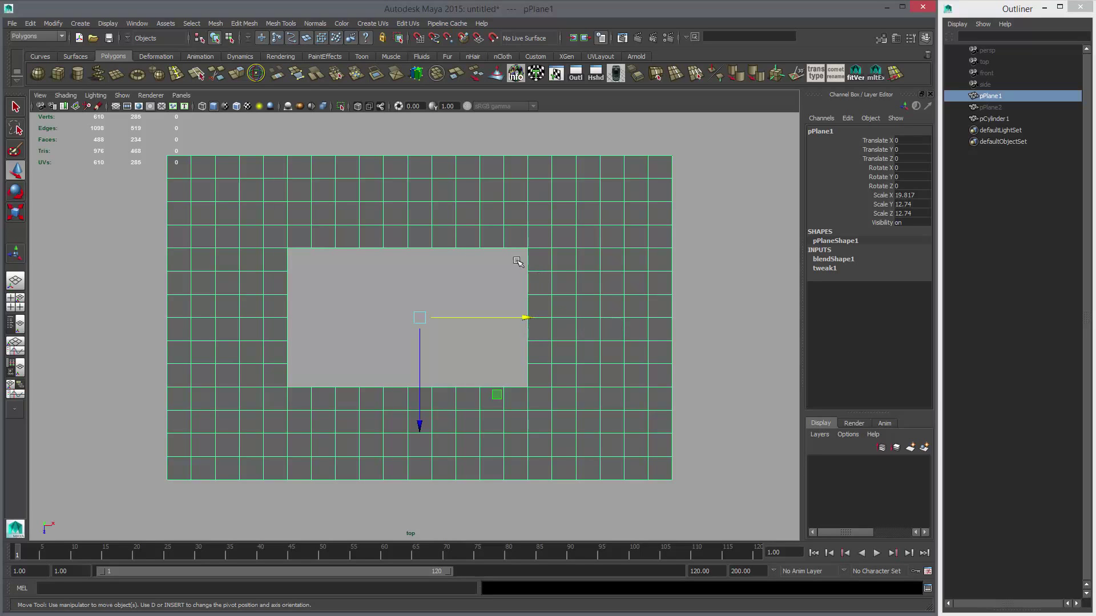
{"action": "middle_click_drag", "start_coordinate": [720, 345], "coordinate": [181, 332], "text": "alt"}
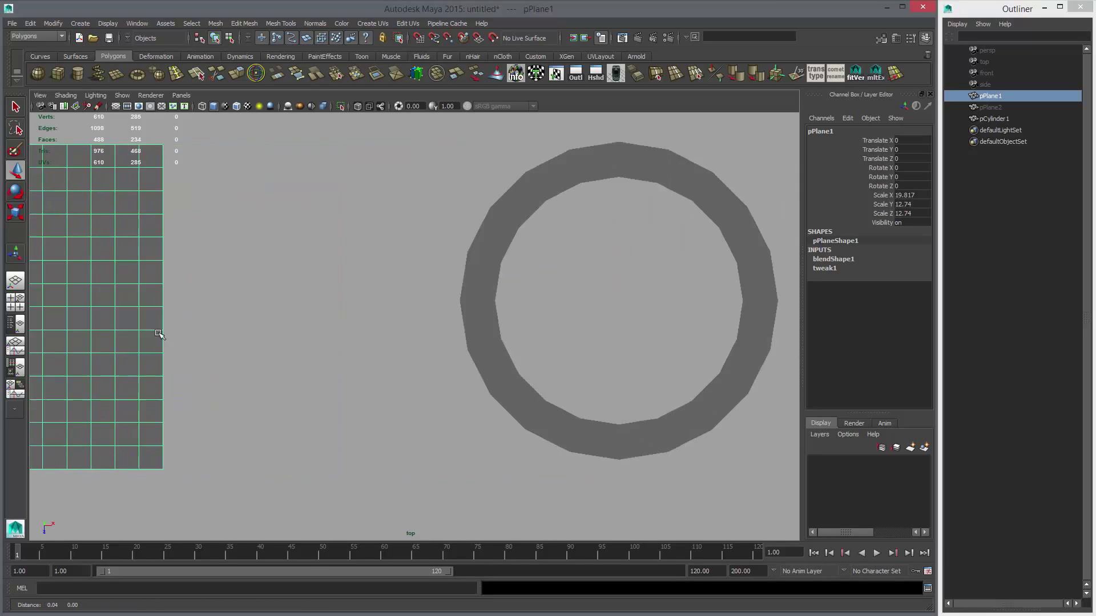
{"action": "middle_click_drag", "start_coordinate": [580, 297], "coordinate": [419, 309], "text": "alt"}
{"action": "left_click", "coordinate": [502, 196]}
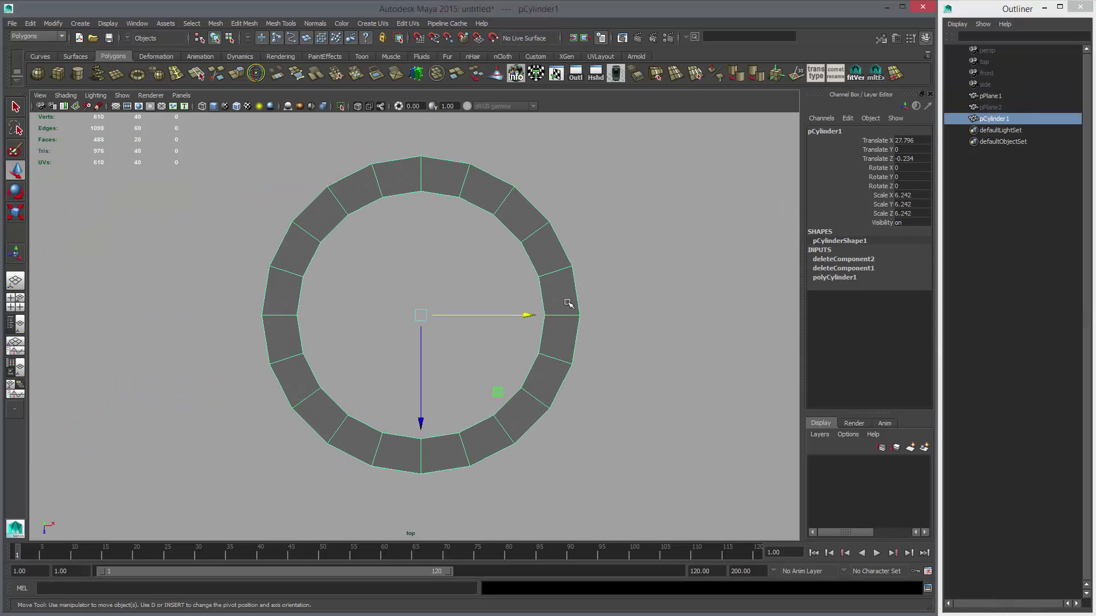
- Fill the ring's inner border hole with Mesh > Fill Hole and Poke the new cap face
{"action": "key", "text": "F10"}
{"action": "left_click", "coordinate": [437, 195]}
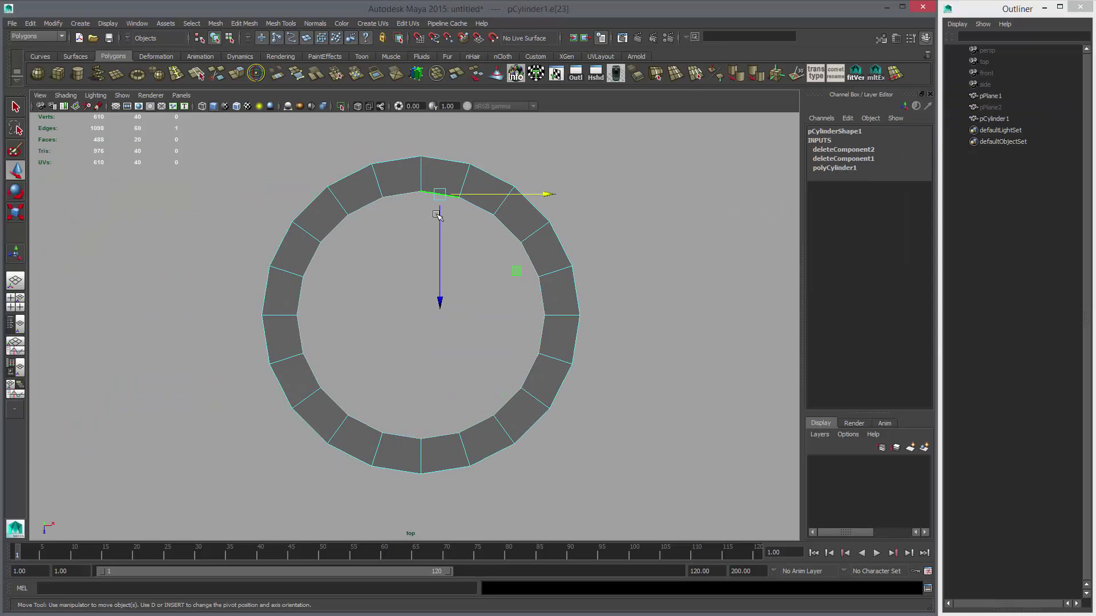
{"action": "left_click", "coordinate": [376, 73]}
{"action": "right_click_drag", "start_coordinate": [393, 168], "coordinate": [395, 195]}
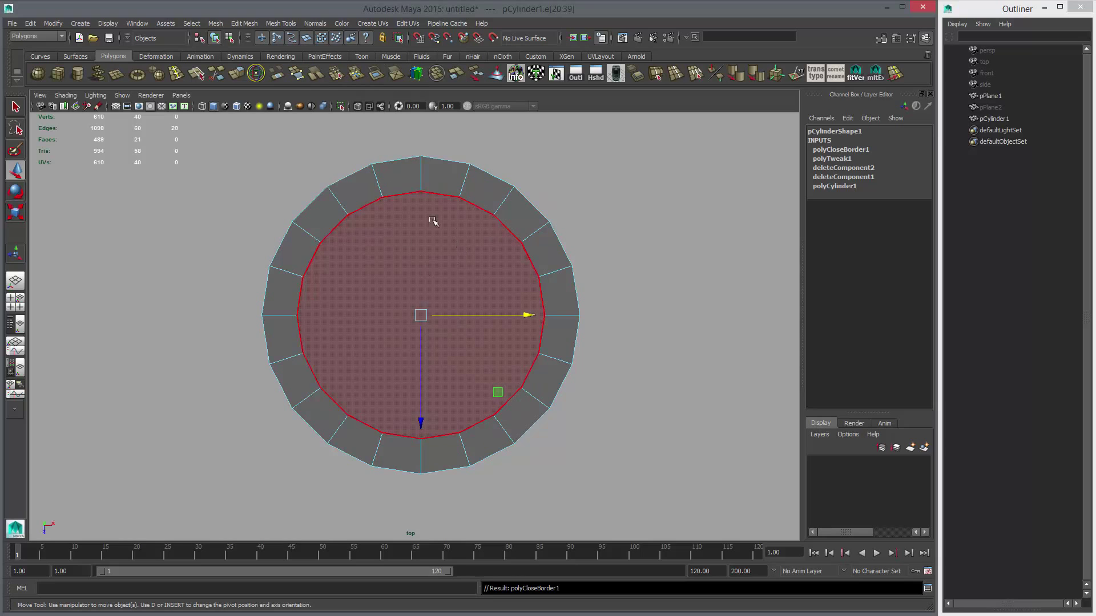
{"action": "left_click", "coordinate": [423, 255]}
{"action": "left_click", "coordinate": [234, 24]}
{"action": "mouse_move", "coordinate": [215, 25]}
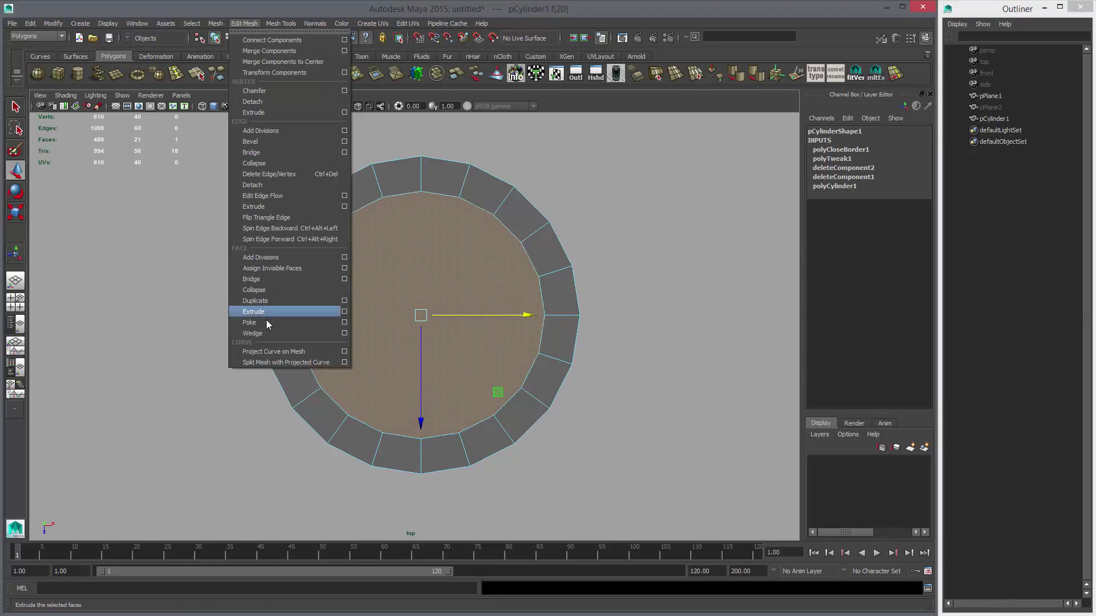
{"action": "left_click", "coordinate": [265, 320]}
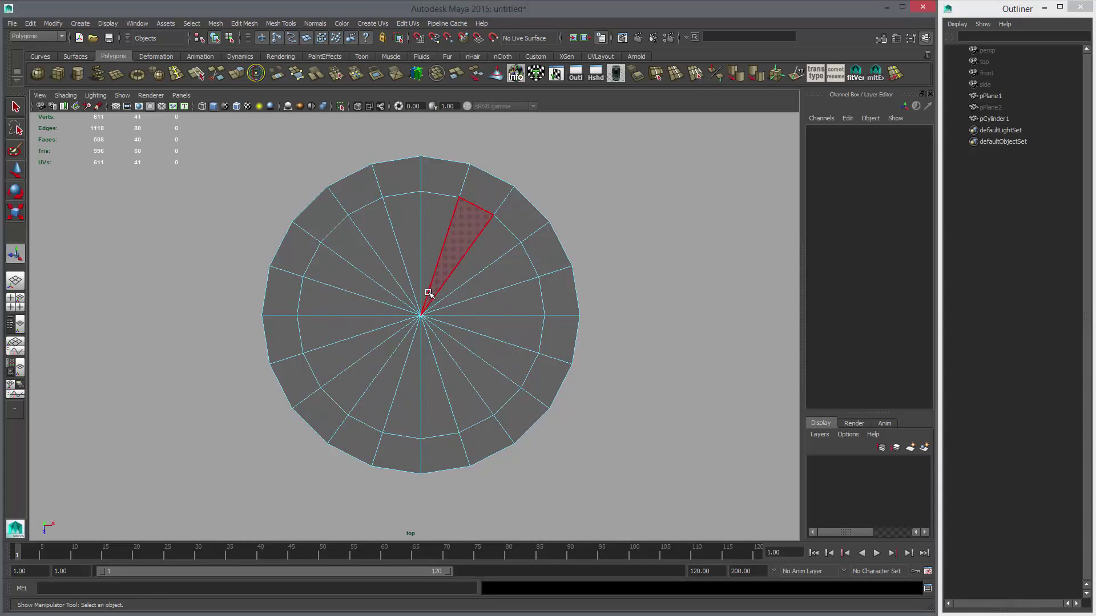
- Undo the poke and hole fill, then pan back and frame pPlane1
{"action": "key", "text": "ctrl+z"}
{"action": "key", "text": "ctrl+z"}
{"action": "key", "text": "ctrl+z"}
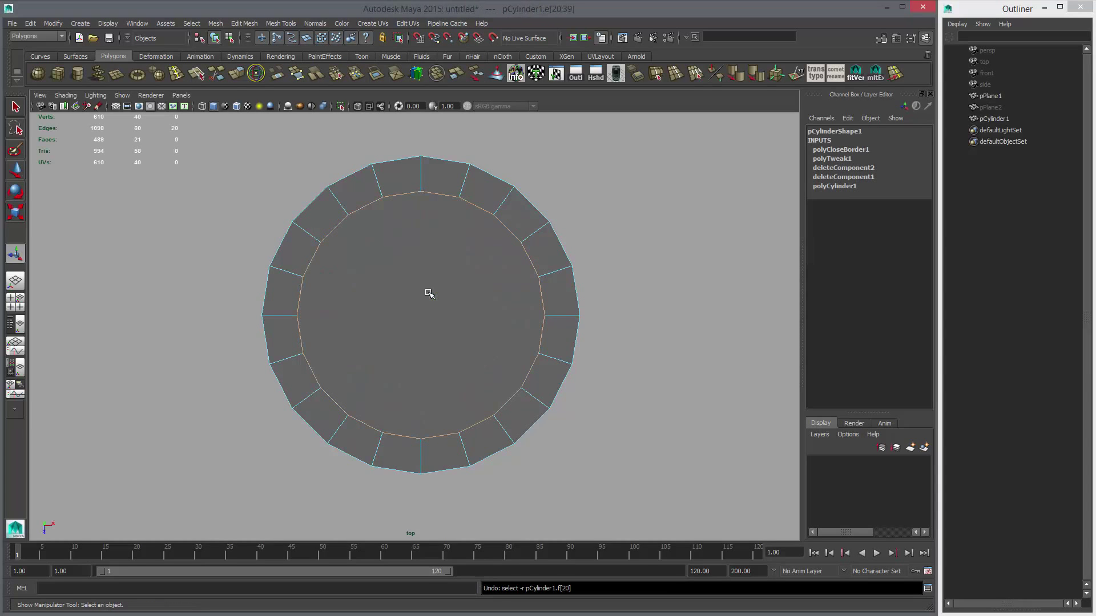
{"action": "key", "text": "ctrl+z"}
{"action": "key", "text": "ctrl+z"}
{"action": "key", "text": "ctrl+z"}
{"action": "left_click_drag", "start_coordinate": [305, 316], "coordinate": [612, 328], "text": "alt"}
{"action": "middle_click_drag", "start_coordinate": [304, 316], "coordinate": [953, 322], "text": "alt"}
{"action": "left_click", "coordinate": [337, 223]}
{"action": "key", "text": "f"}
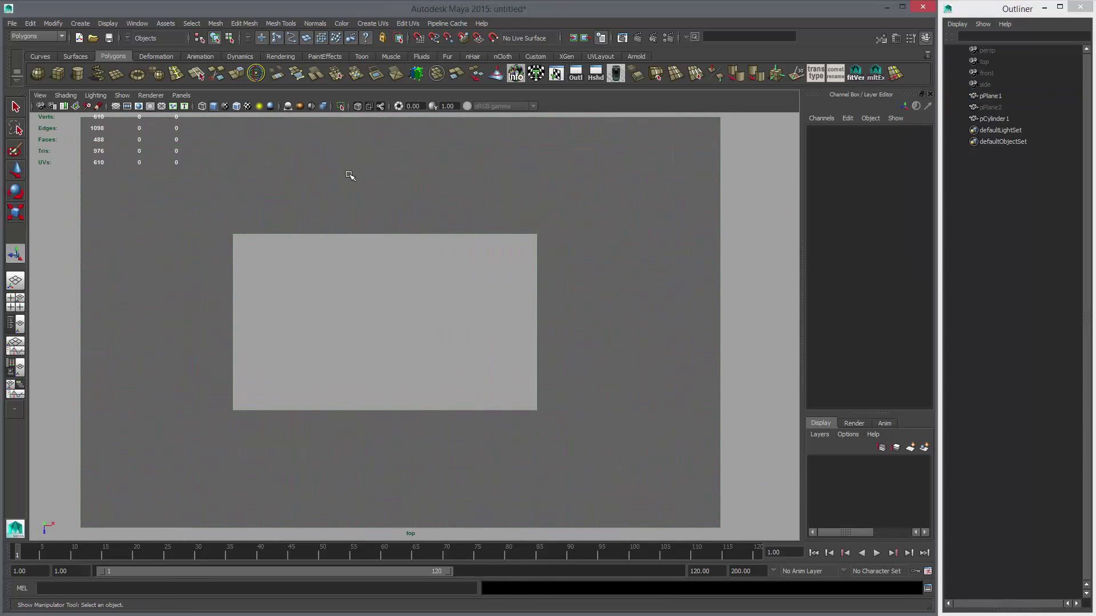
- Zoom in on the rectangular hole and create a new polygon plane, scaling it up
{"action": "right_click_drag", "start_coordinate": [365, 329], "coordinate": [466, 385], "text": "alt"}
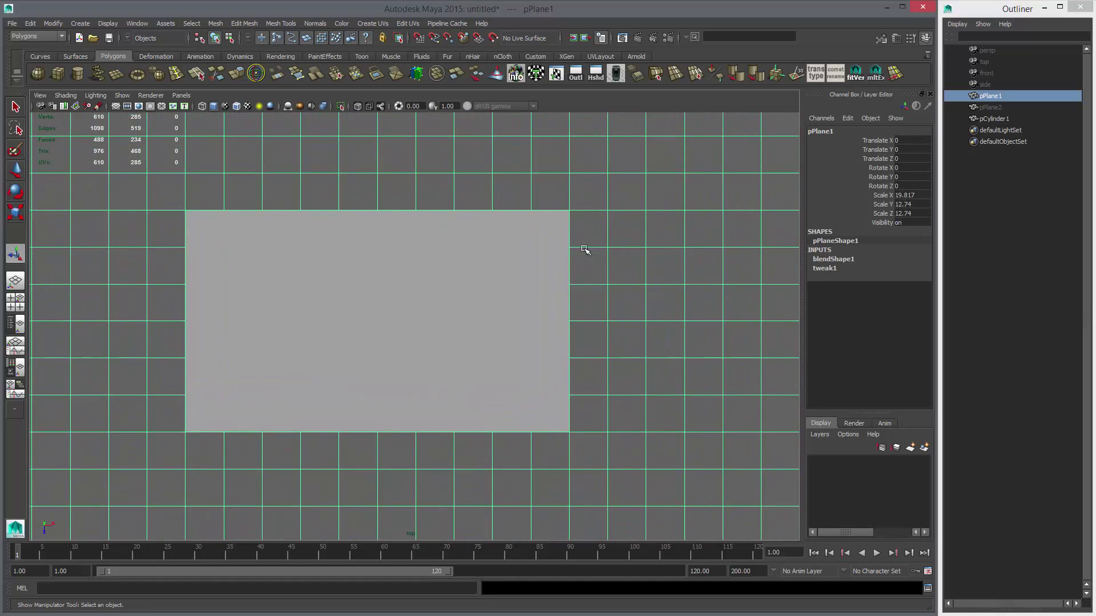
{"action": "left_click", "coordinate": [111, 76]}
{"action": "key", "text": "w"}
{"action": "key", "text": "r"}
{"action": "left_click_drag", "start_coordinate": [397, 321], "coordinate": [445, 311]}
- Turn on Wireframe on Shaded and stretch and move the patch plane over the hole
{"action": "left_click", "coordinate": [237, 107]}
{"action": "mouse_move", "coordinate": [374, 275]}
{"action": "middle_mouse_down", "text": "alt"}
{"action": "mouse_move", "coordinate": [358, 265]}
{"action": "mouse_move", "coordinate": [379, 275]}
{"action": "mouse_move", "coordinate": [350, 285]}
{"action": "mouse_move", "coordinate": [350, 300]}
{"action": "middle_mouse_up", "text": "alt"}
{"action": "key", "text": "w"}
{"action": "key", "text": "r"}
{"action": "key", "text": "w"}
{"action": "key", "text": "r"}
{"action": "left_click_drag", "start_coordinate": [466, 327], "coordinate": [553, 330]}
{"action": "middle_click_drag", "start_coordinate": [431, 278], "coordinate": [430, 286], "text": "shift"}
{"action": "key", "text": "w"}
{"action": "middle_click_drag", "start_coordinate": [431, 298], "coordinate": [427, 295]}
- Set the patch plane's Subdivisions Width to 10 and Height to 6, enlarging it slightly
{"action": "left_click", "coordinate": [830, 259]}
{"action": "left_click", "coordinate": [866, 286]}
{"action": "middle_click_drag", "start_coordinate": [603, 312], "coordinate": [691, 322]}
{"action": "left_click", "coordinate": [867, 295]}
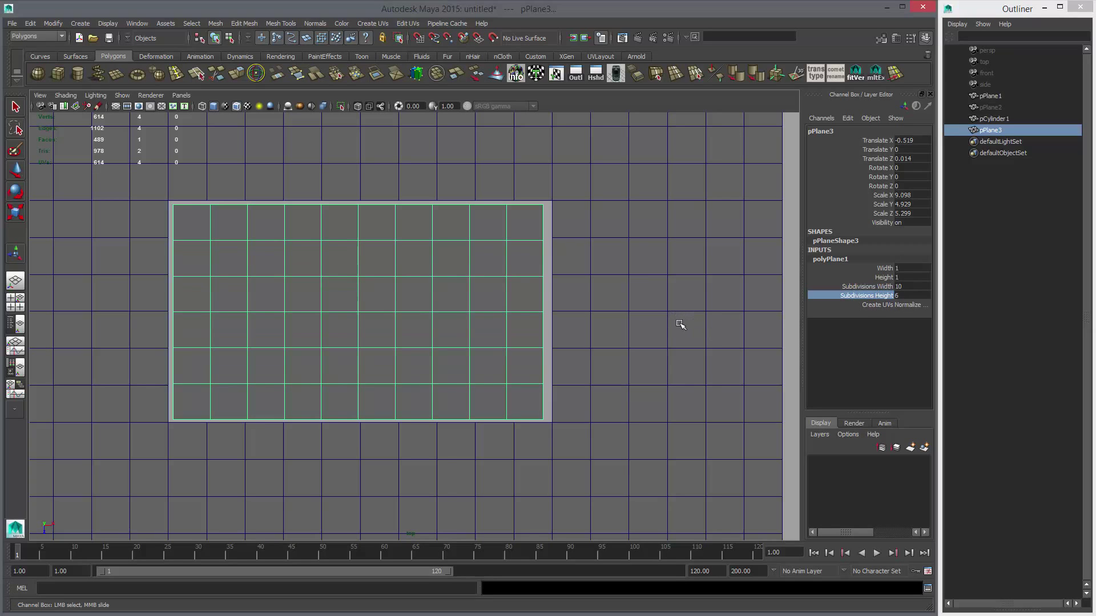
{"action": "key", "text": "r"}
{"action": "middle_click_drag", "start_coordinate": [606, 309], "coordinate": [616, 309]}
{"action": "key", "text": "w"}
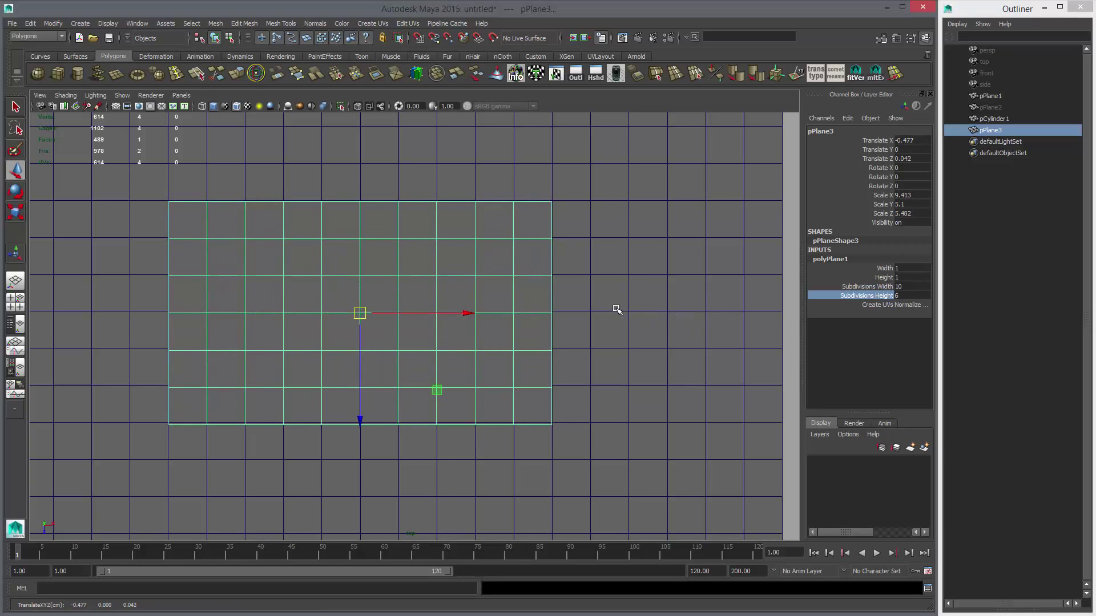
- Zoom out, reselect the trial patch plane pPlane3 and delete it
{"action": "right_click_drag", "start_coordinate": [671, 370], "coordinate": [531, 344], "text": "alt"}
{"action": "left_click", "coordinate": [474, 282]}
{"action": "key", "text": "Delete"}
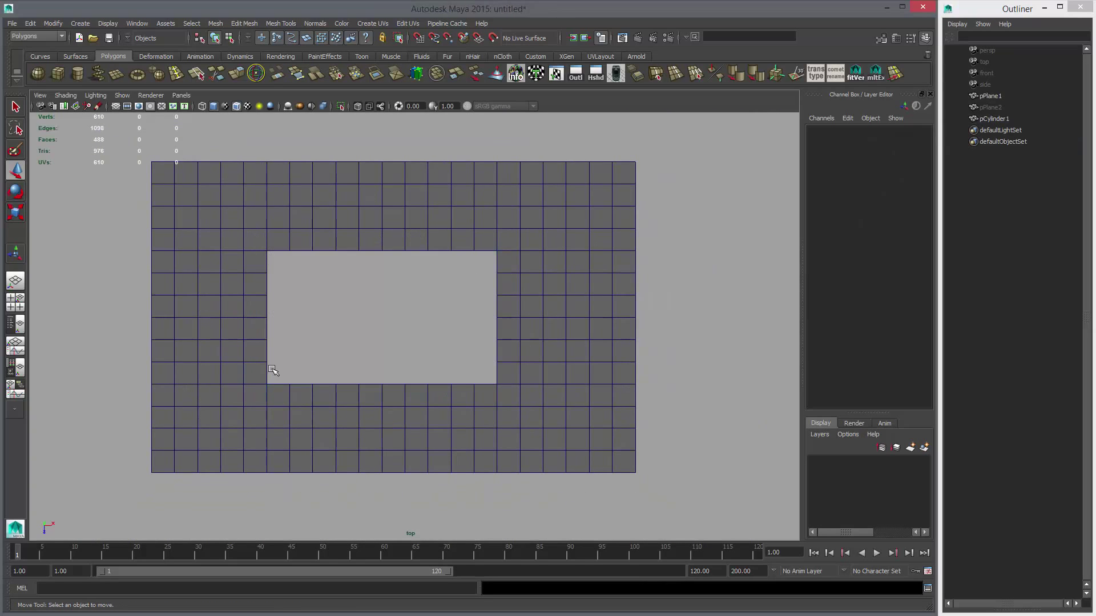
- Select pPlane1 and raise its blendShape1 pPlane2 weight to 1 to form the ring
{"action": "right_click_drag", "start_coordinate": [496, 306], "coordinate": [563, 331], "text": "alt"}
{"action": "left_click", "coordinate": [565, 319]}
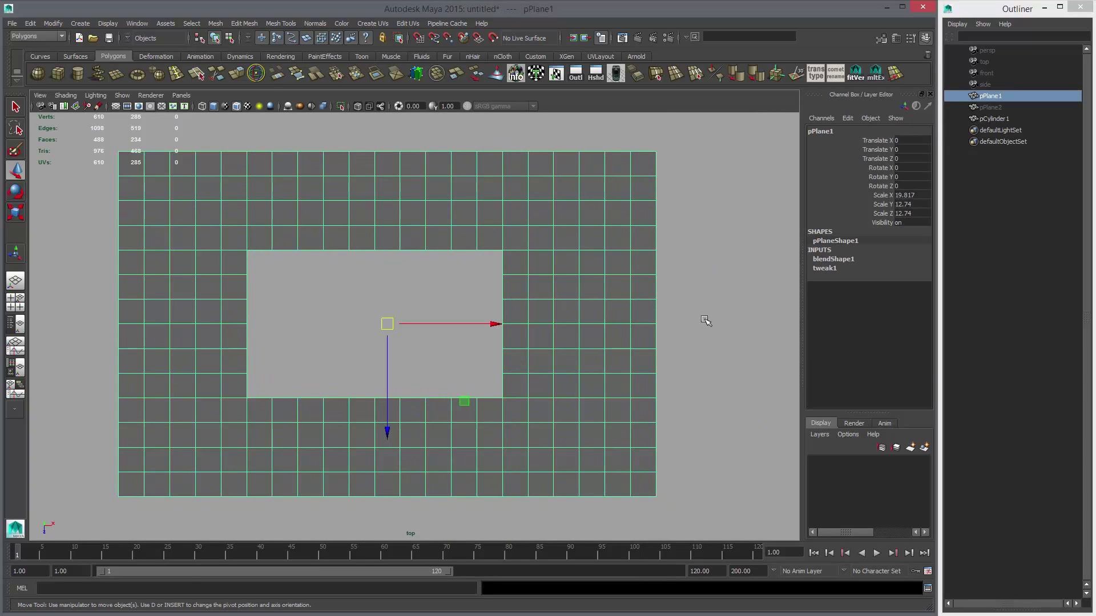
{"action": "left_click", "coordinate": [844, 260]}
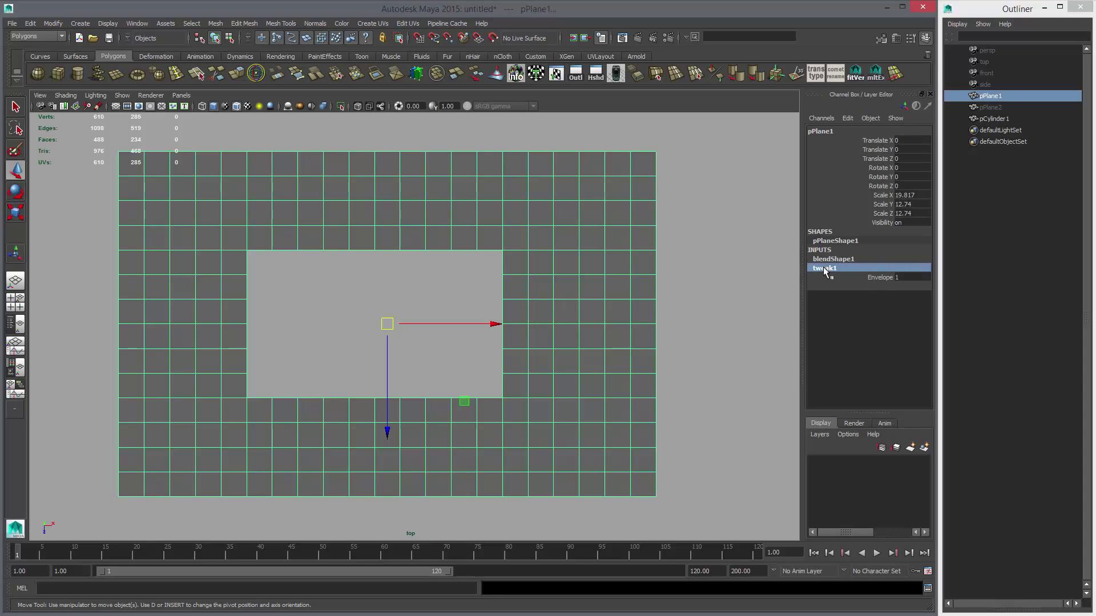
{"action": "left_click", "coordinate": [882, 277]}
{"action": "middle_click_drag", "start_coordinate": [622, 300], "coordinate": [655, 302]}
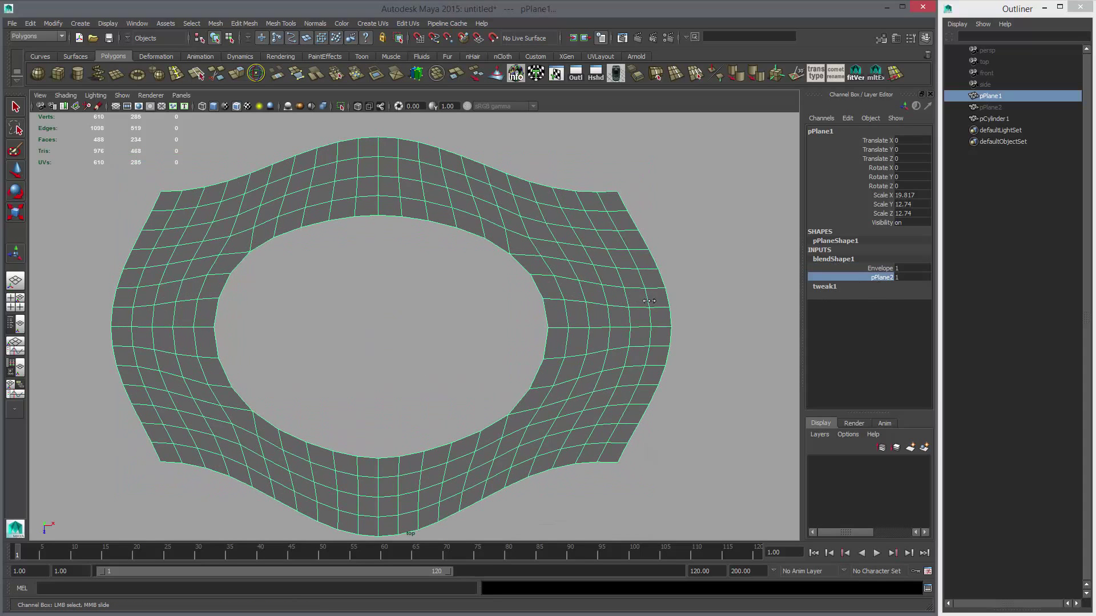
{"action": "left_click", "coordinate": [729, 292]}
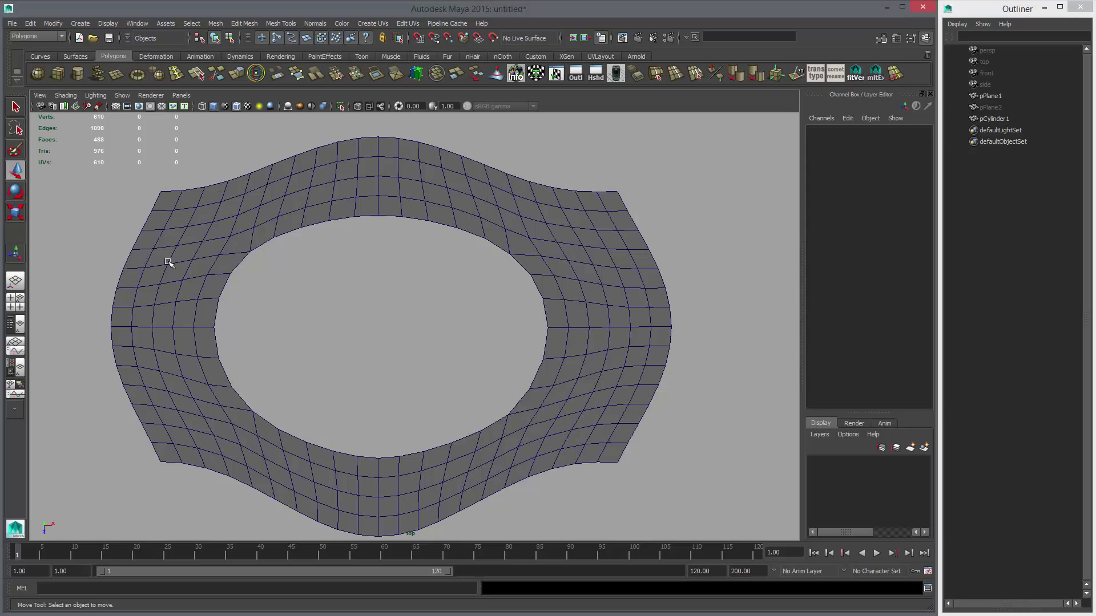
- Zoom in and select the deformed plane's inner border edge loop to inspect it
{"action": "scroll", "coordinate": [483, 345], "scroll_direction": "up", "scroll_amount": 1}
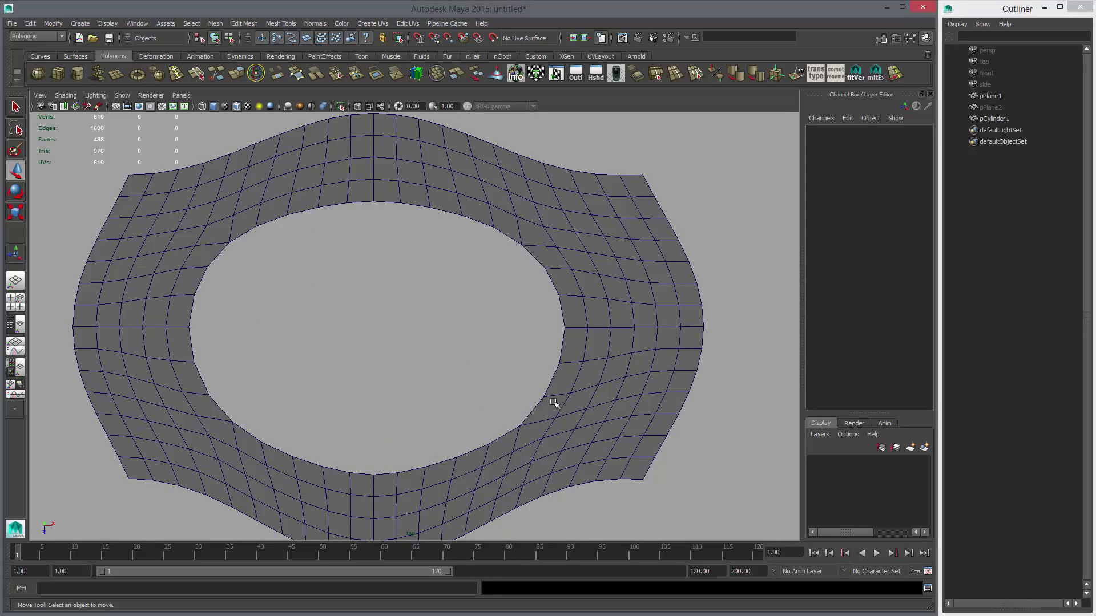
{"action": "scroll", "coordinate": [582, 399], "scroll_direction": "up", "scroll_amount": 1}
{"action": "left_click", "coordinate": [582, 254]}
{"action": "right_click_drag", "start_coordinate": [582, 254], "coordinate": [567, 238]}
{"action": "double_click", "coordinate": [567, 237]}
{"action": "left_click", "coordinate": [408, 267]}
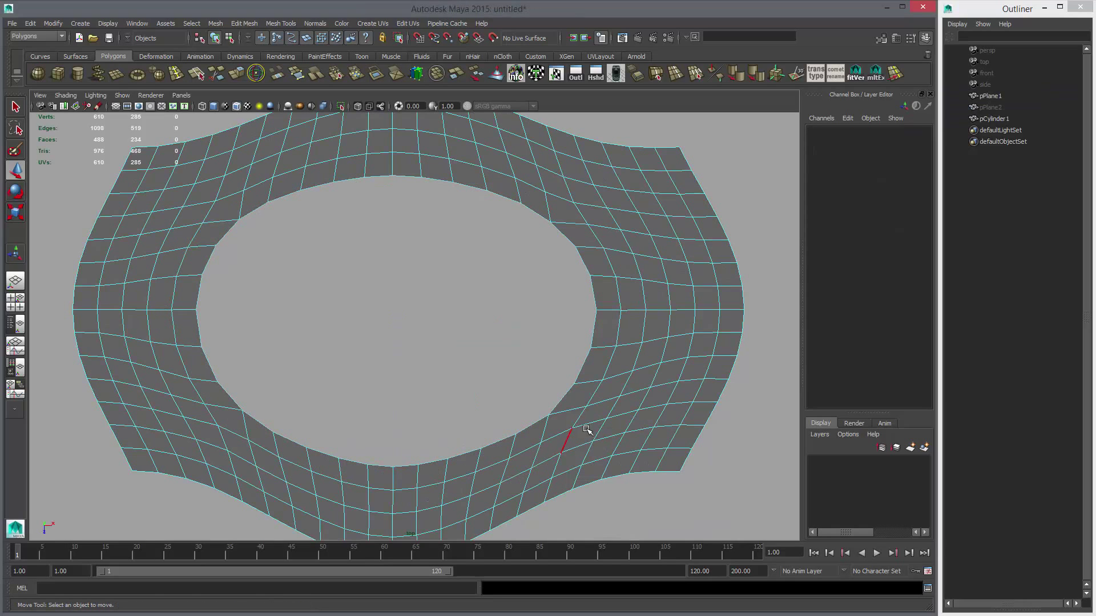
- Reset the pPlane2 blend-shape weight to 0 and zoom out to leave drawing room
{"action": "left_click", "coordinate": [717, 289]}
{"action": "left_click", "coordinate": [874, 276]}
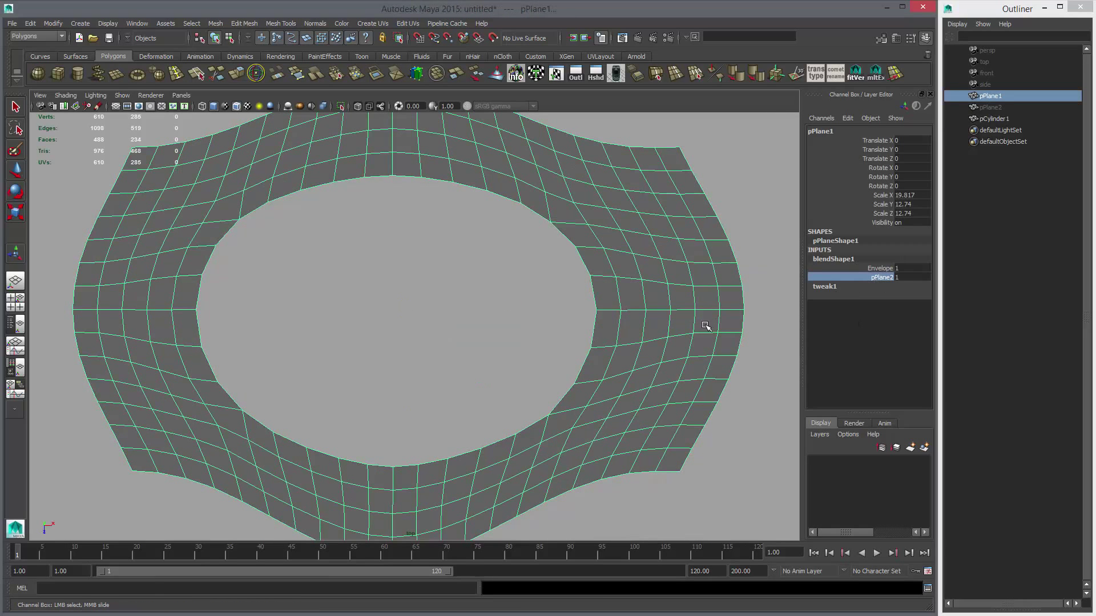
{"action": "middle_click_drag", "start_coordinate": [707, 327], "coordinate": [620, 351]}
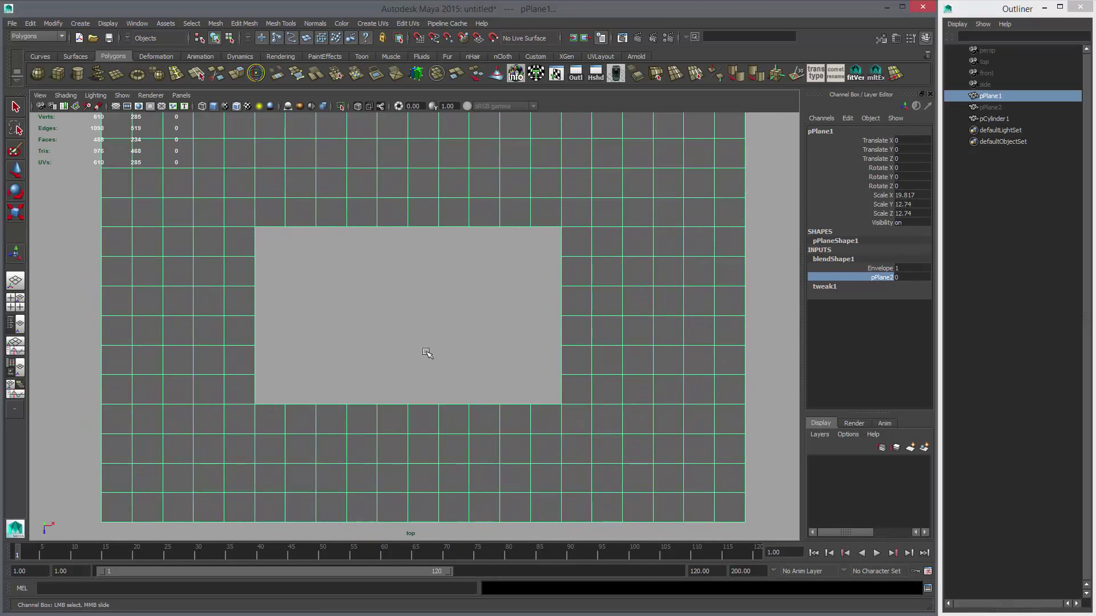
{"action": "middle_click_drag", "start_coordinate": [427, 347], "coordinate": [478, 358]}
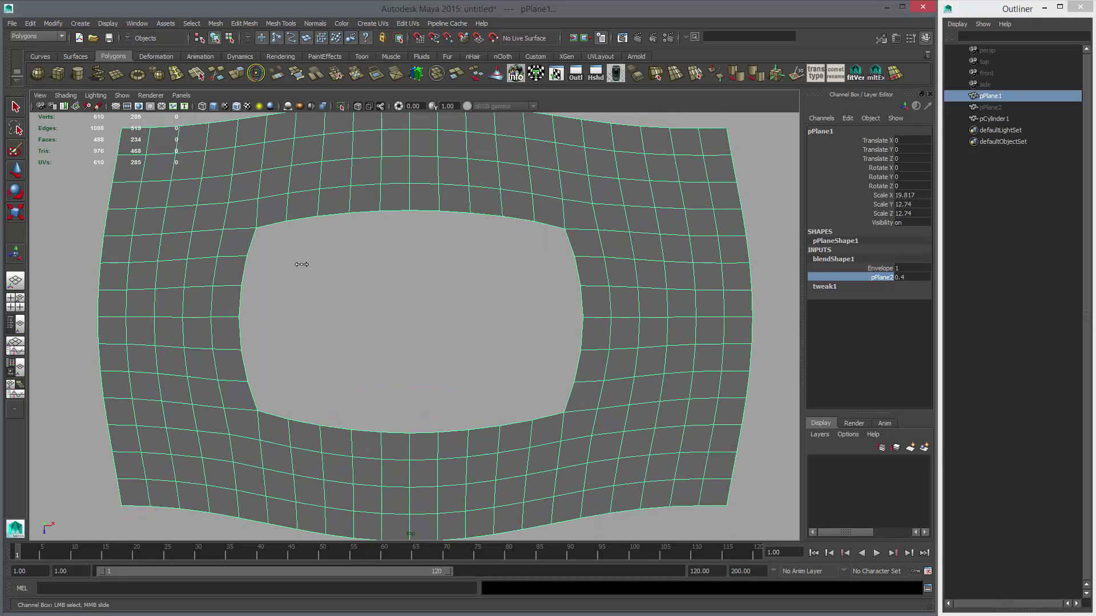
{"action": "right_click_drag", "start_coordinate": [482, 309], "coordinate": [386, 294], "text": "alt"}
{"action": "middle_click_drag", "start_coordinate": [386, 294], "coordinate": [515, 297], "text": "alt"}
{"action": "right_click_drag", "start_coordinate": [408, 297], "coordinate": [323, 279], "text": "alt"}
- From the Curves shelf, draw the top EP curve with four points
{"action": "left_click", "coordinate": [45, 57]}
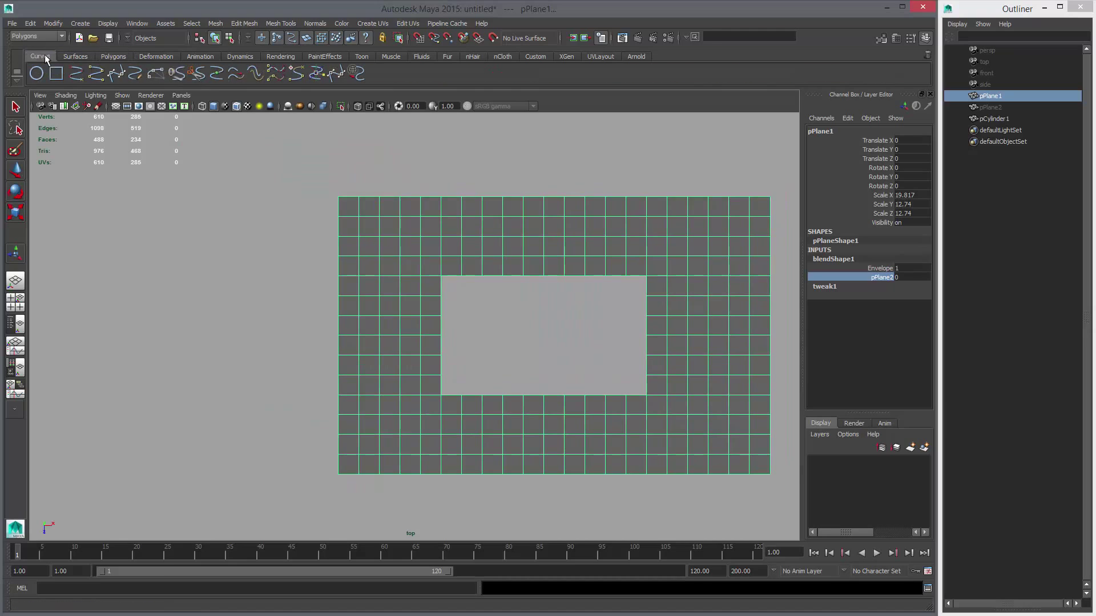
{"action": "left_click", "coordinate": [74, 75]}
{"action": "left_click", "coordinate": [74, 209]}
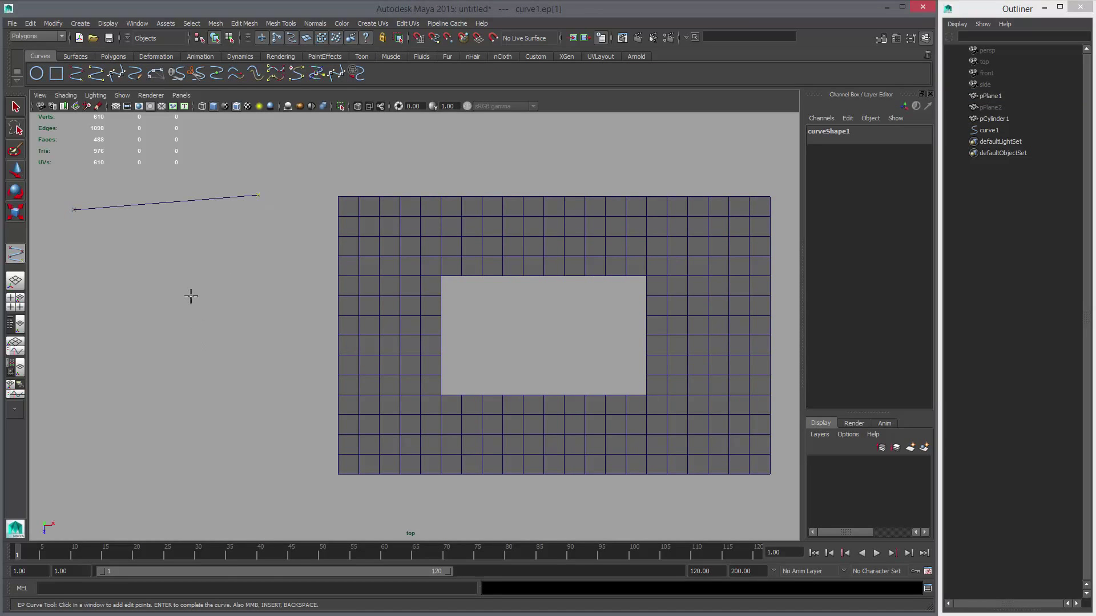
{"action": "key", "text": "BackSpace"}
{"action": "key", "text": "BackSpace"}
{"action": "left_click", "coordinate": [61, 242]}
{"action": "left_click", "coordinate": [101, 230]}
{"action": "left_click", "coordinate": [164, 211]}
{"action": "left_click", "coordinate": [224, 205]}
{"action": "middle_click_drag", "start_coordinate": [224, 295], "coordinate": [325, 275], "text": "alt"}
{"action": "key", "text": "Return"}
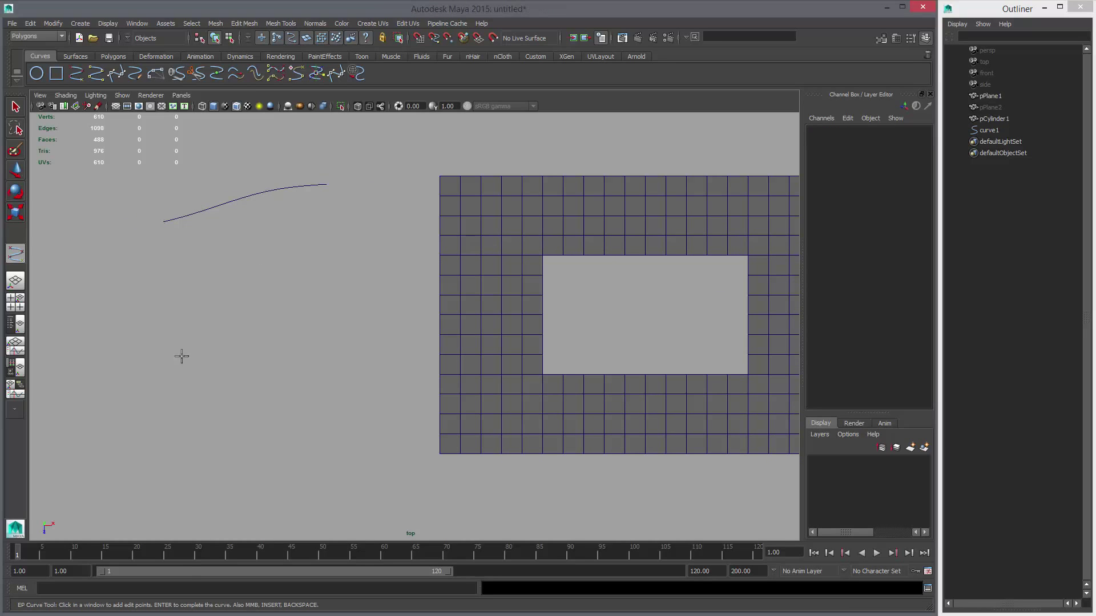
- Draw the lower EP curve with four points below the top one
{"action": "left_click", "coordinate": [194, 367]}
{"action": "left_click", "coordinate": [232, 353]}
{"action": "left_click", "coordinate": [298, 322]}
{"action": "left_click", "coordinate": [358, 322]}
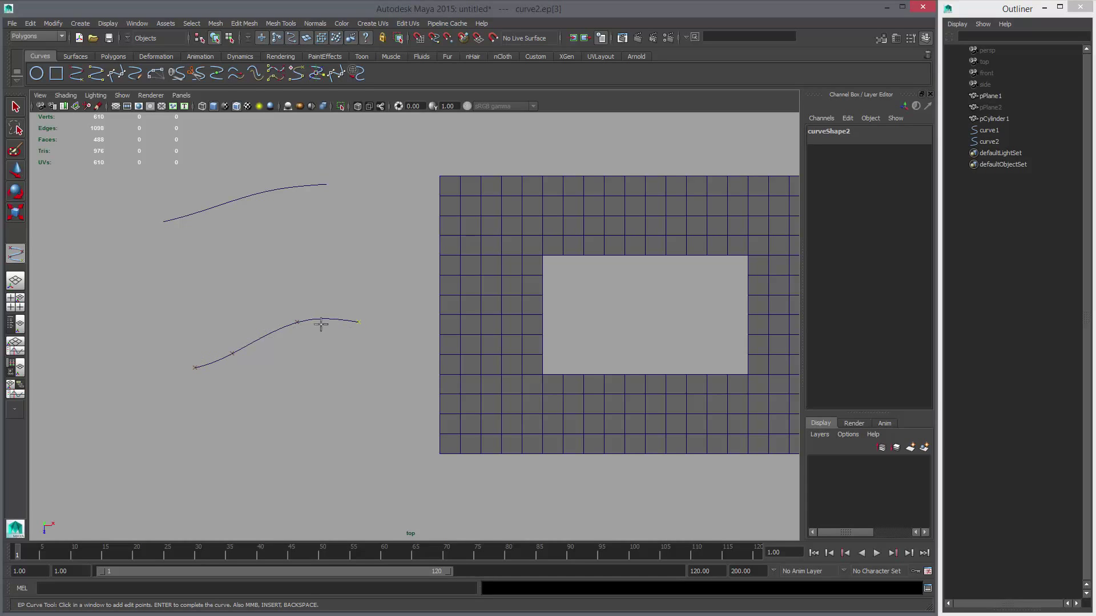
{"action": "middle_click_drag", "start_coordinate": [308, 293], "coordinate": [326, 294], "text": "alt"}
{"action": "key", "text": "Return"}
- Draw the left side curve snapping from the top curve's left end to the lower curve's
{"action": "key", "text": "w"}
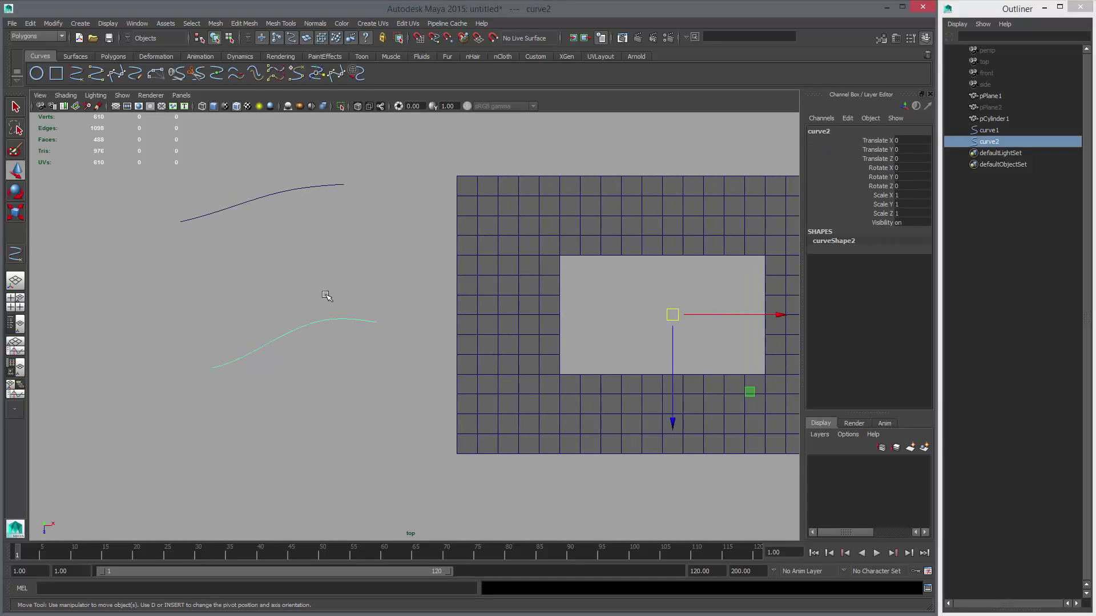
{"action": "key", "text": "y"}
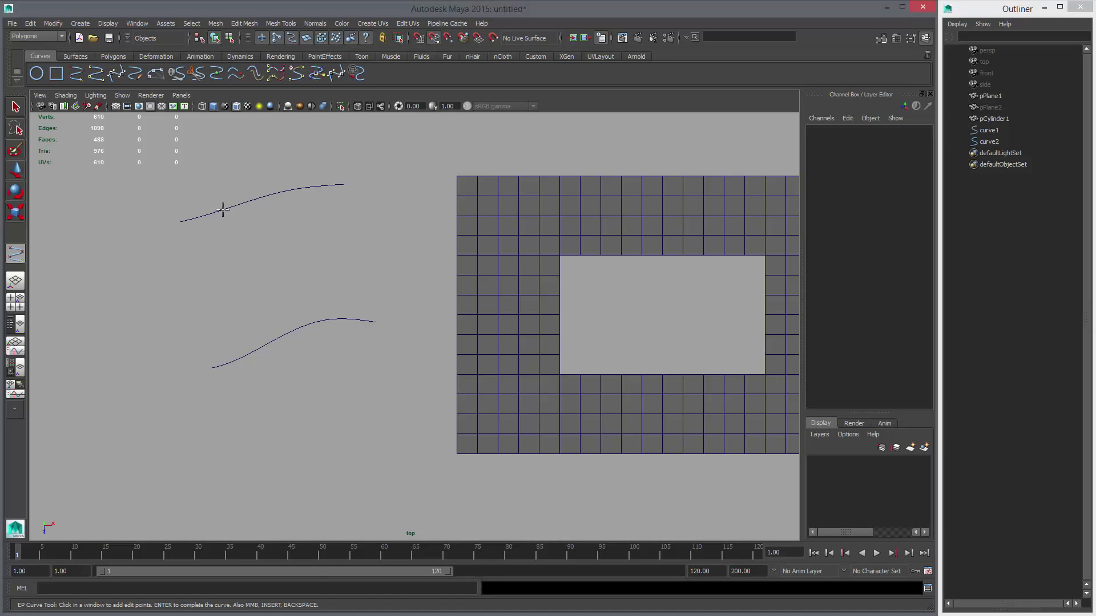
{"action": "left_click_drag", "start_coordinate": [222, 210], "coordinate": [144, 260]}
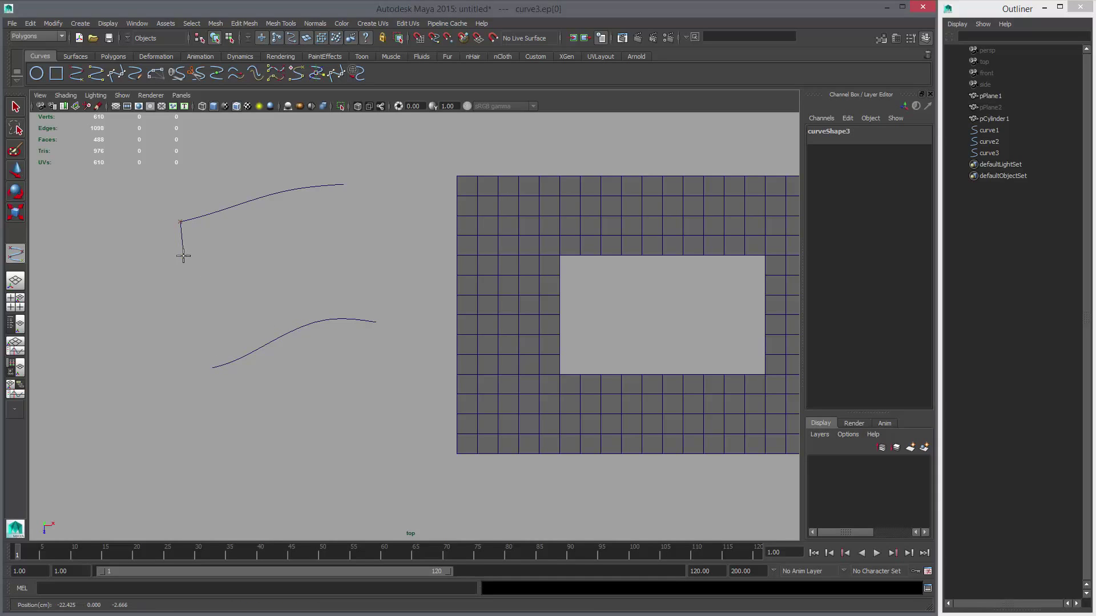
{"action": "left_click", "coordinate": [192, 289]}
{"action": "left_click", "coordinate": [197, 321]}
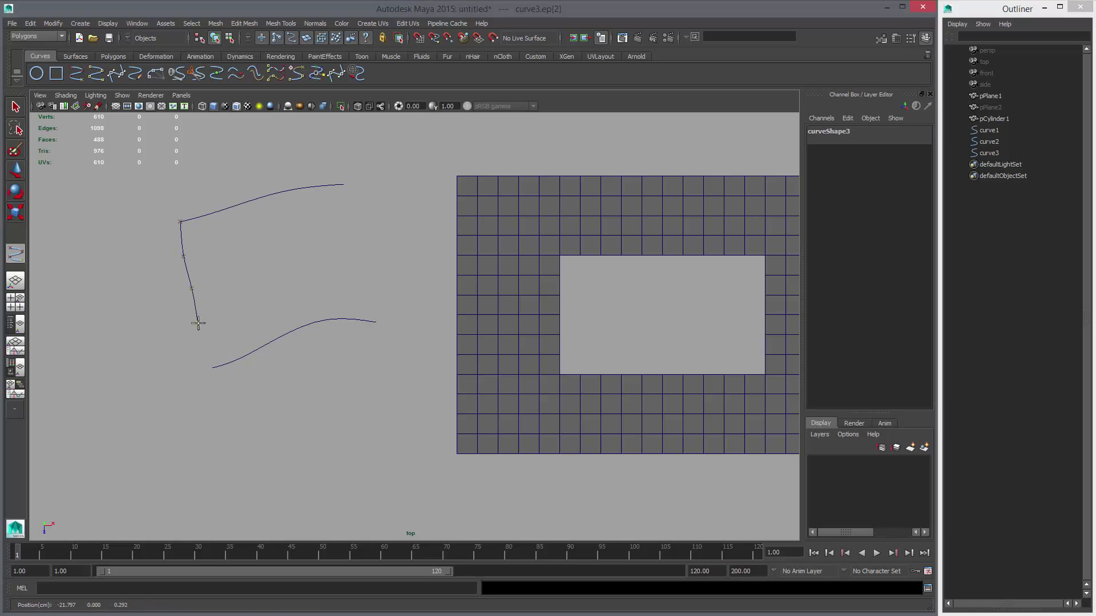
{"action": "left_click", "coordinate": [212, 367]}
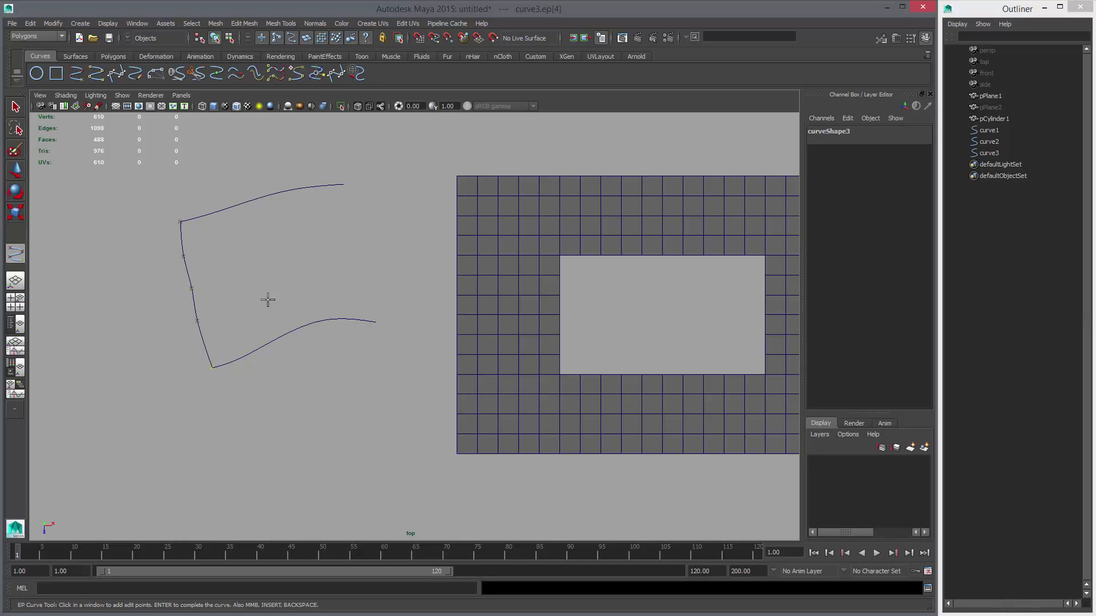
{"action": "key", "text": "Return"}
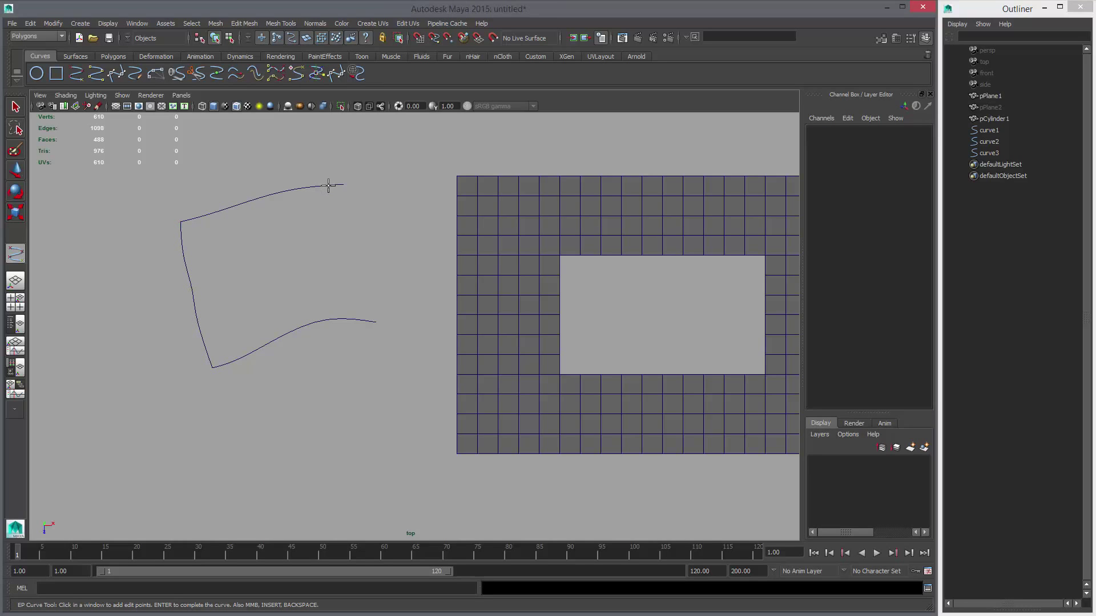
- Draw curve4 down the right side, joining the top and lower curves' right ends
{"action": "left_click", "coordinate": [343, 185]}
{"action": "left_click", "coordinate": [347, 217]}
{"action": "left_click", "coordinate": [362, 250]}
{"action": "left_click", "coordinate": [363, 273]}
{"action": "left_click", "coordinate": [368, 301]}
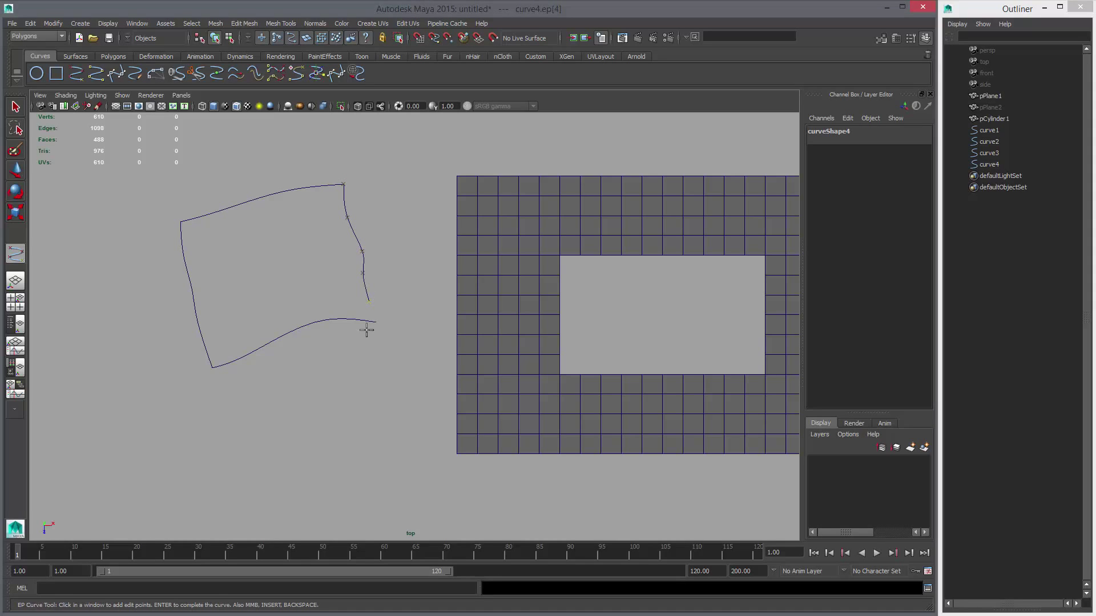
{"action": "left_click", "coordinate": [375, 322]}
{"action": "key", "text": "Return"}
{"action": "key", "text": "w"}
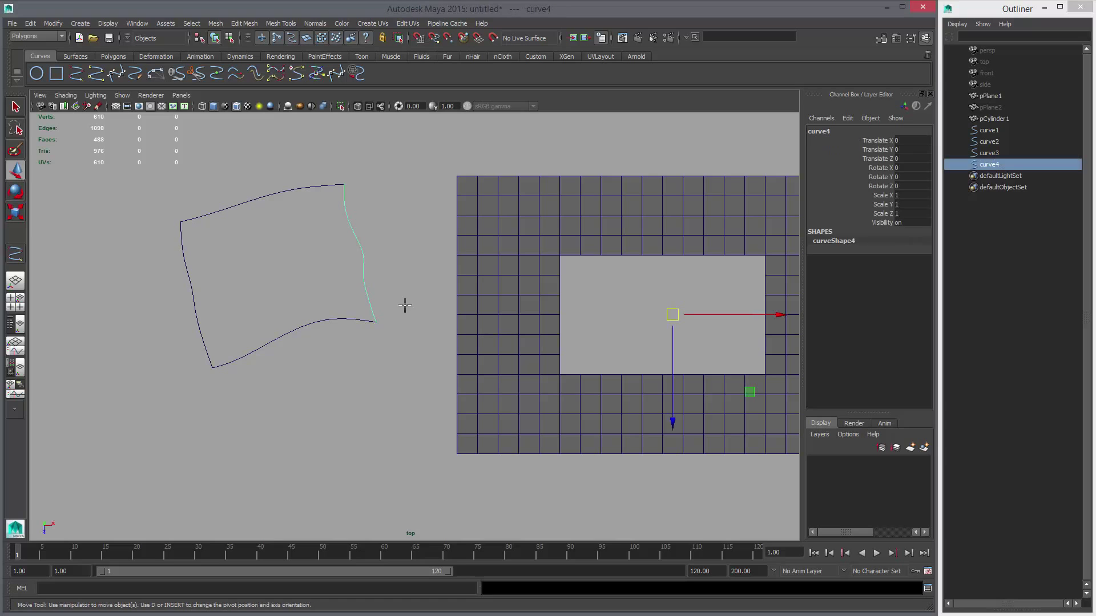
{"action": "left_click", "coordinate": [191, 279]}
{"action": "left_click", "coordinate": [353, 231], "text": "shift"}
{"action": "left_click_drag", "start_coordinate": [267, 166], "coordinate": [293, 371], "text": "shift"}
{"action": "middle_click_drag", "start_coordinate": [356, 279], "coordinate": [353, 293], "text": "alt"}
{"action": "key", "text": "space"}
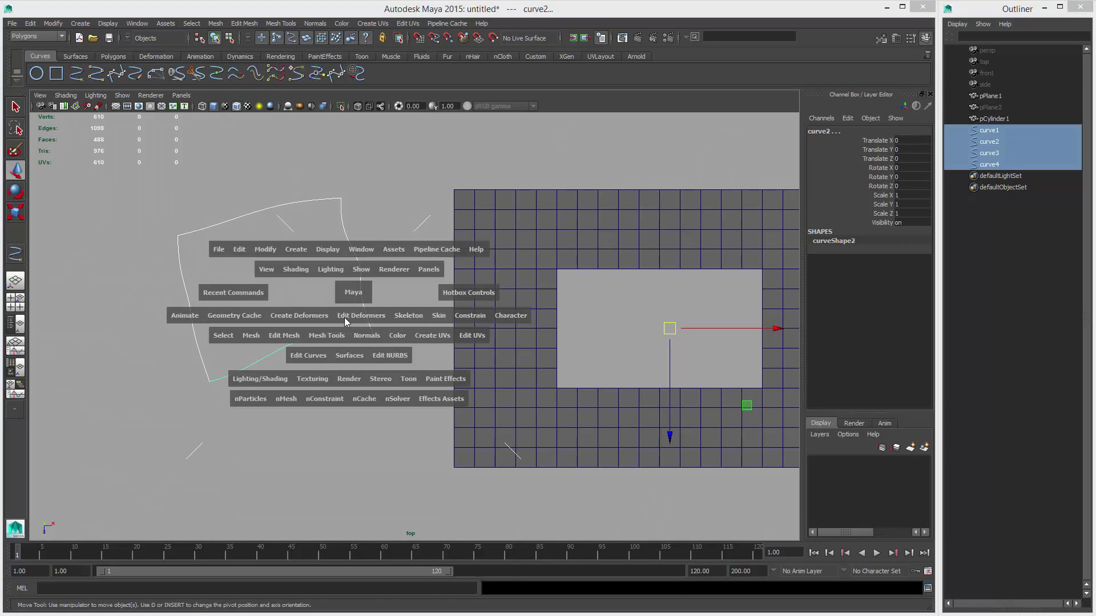
{"action": "left_click", "coordinate": [350, 356]}
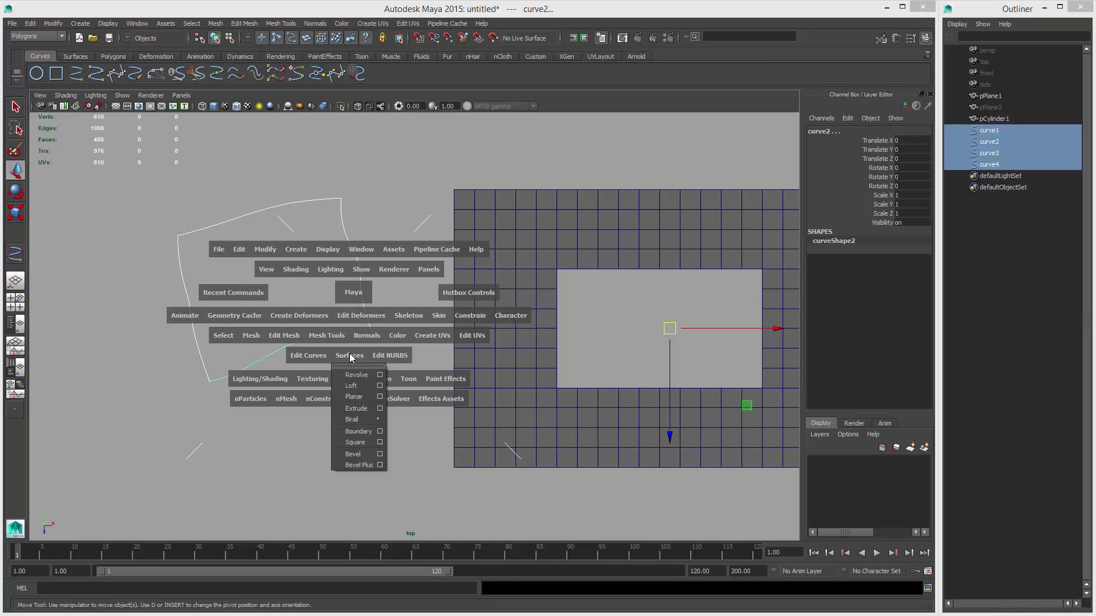
{"action": "left_click", "coordinate": [356, 431]}
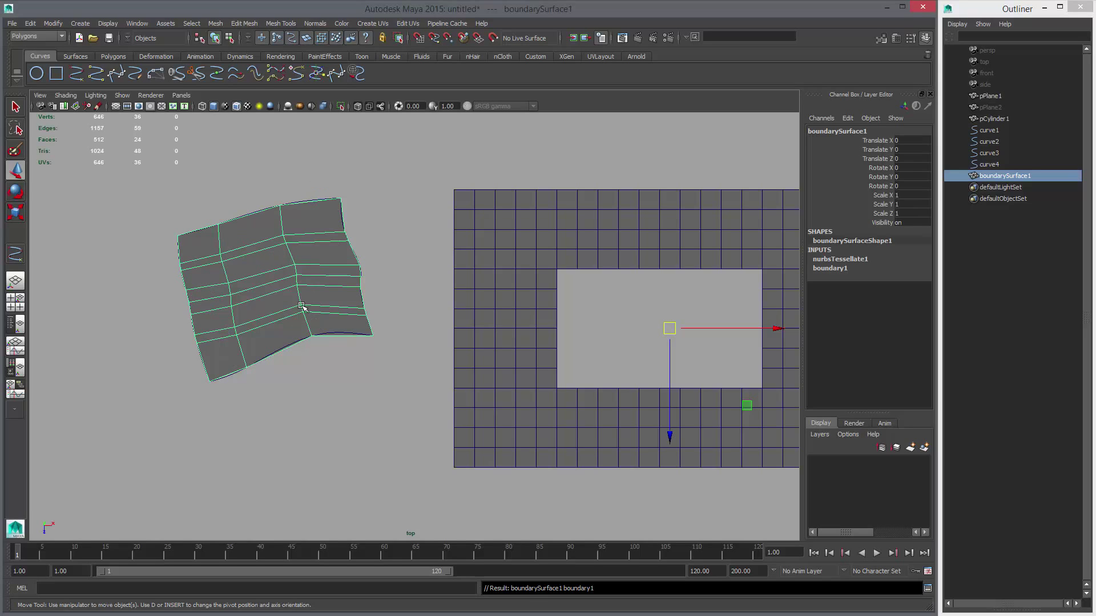
{"action": "left_click", "coordinate": [853, 259]}
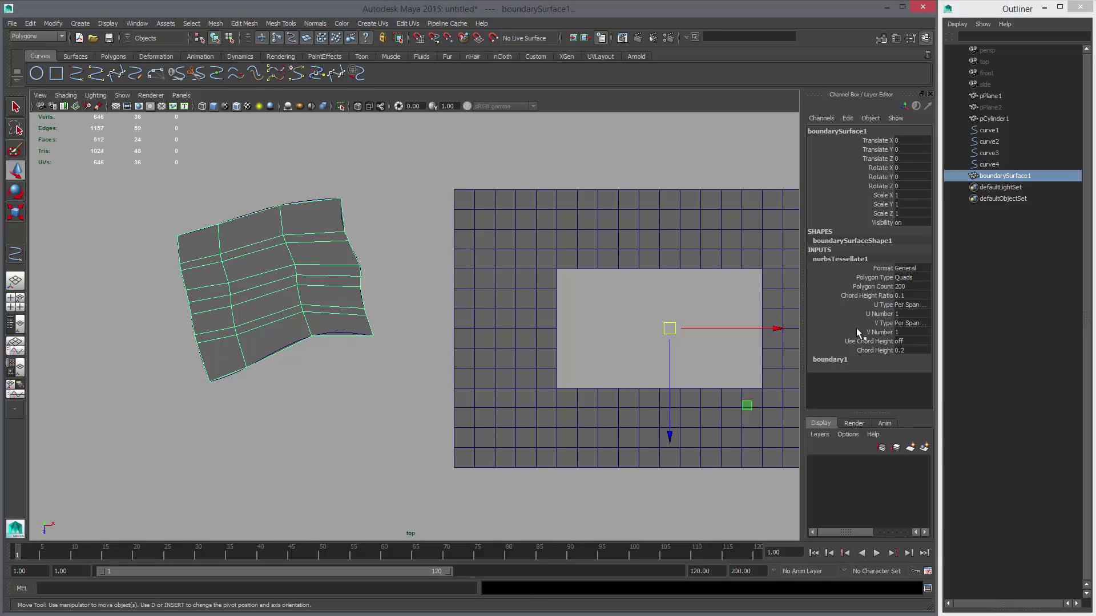
{"action": "middle_click_drag", "start_coordinate": [305, 293], "coordinate": [354, 314], "text": "alt"}
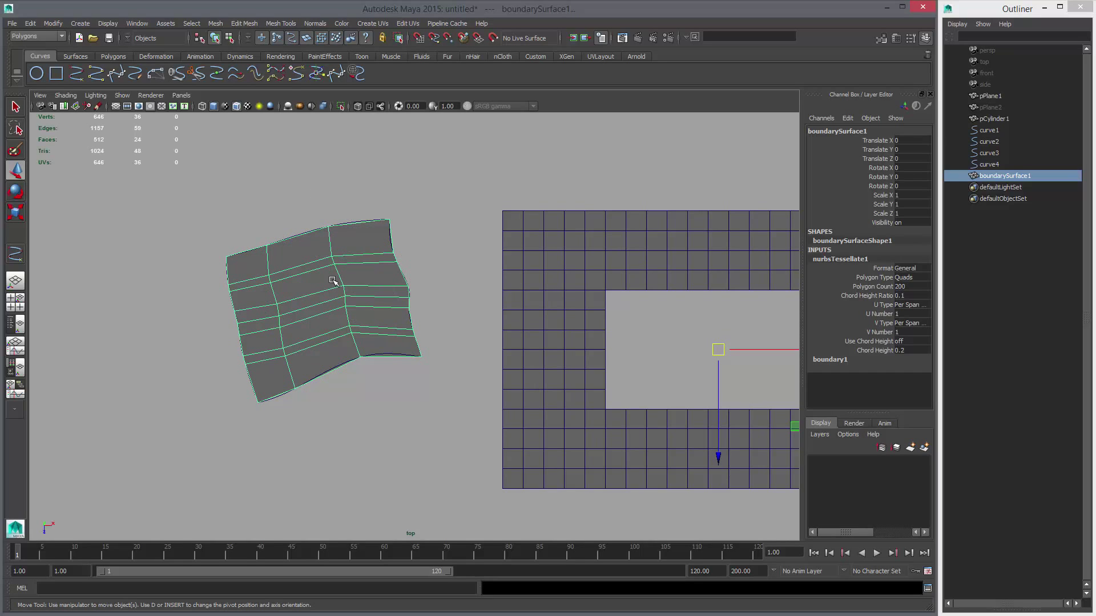
{"action": "key", "text": "ctrl+z"}
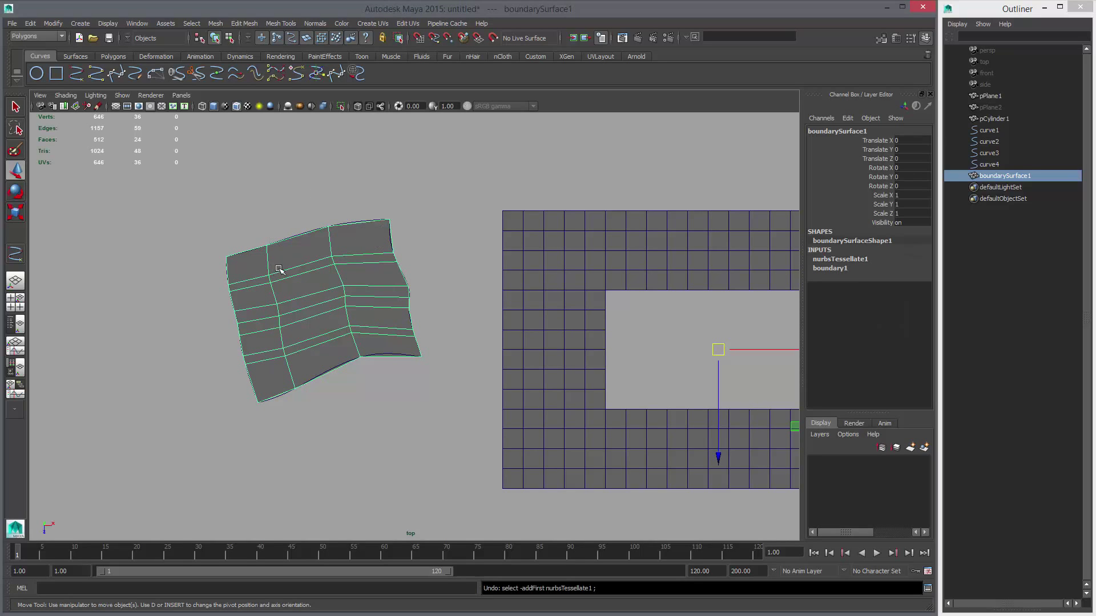
{"action": "key", "text": "ctrl+z"}
- Open Surfaces > Boundary options, reset them, test a default surface and undo it
{"action": "key", "text": "space"}
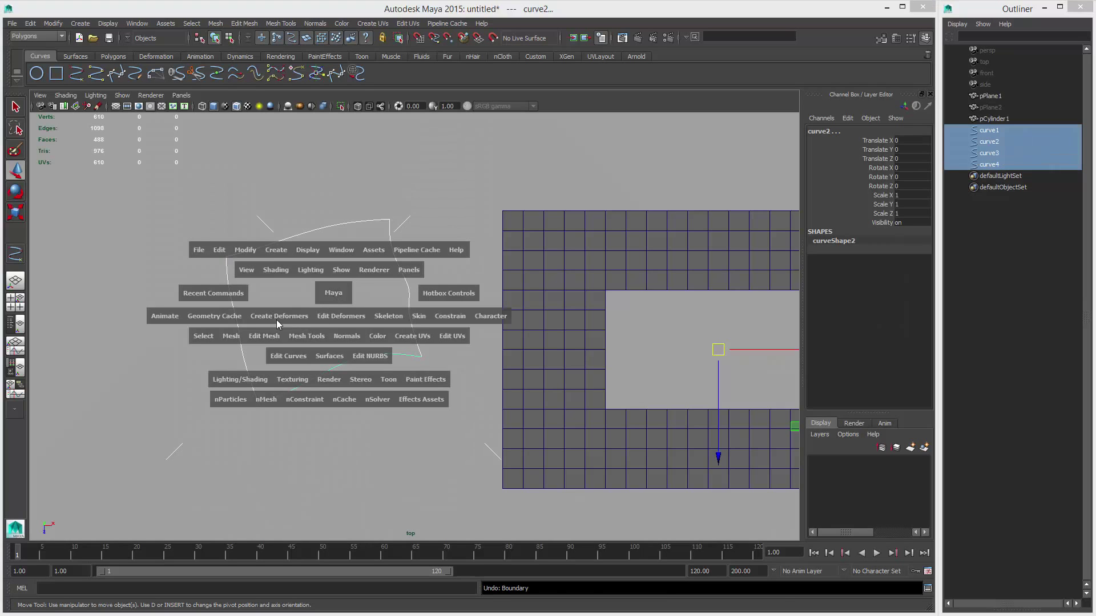
{"action": "left_click", "coordinate": [329, 355]}
{"action": "left_click", "coordinate": [360, 431]}
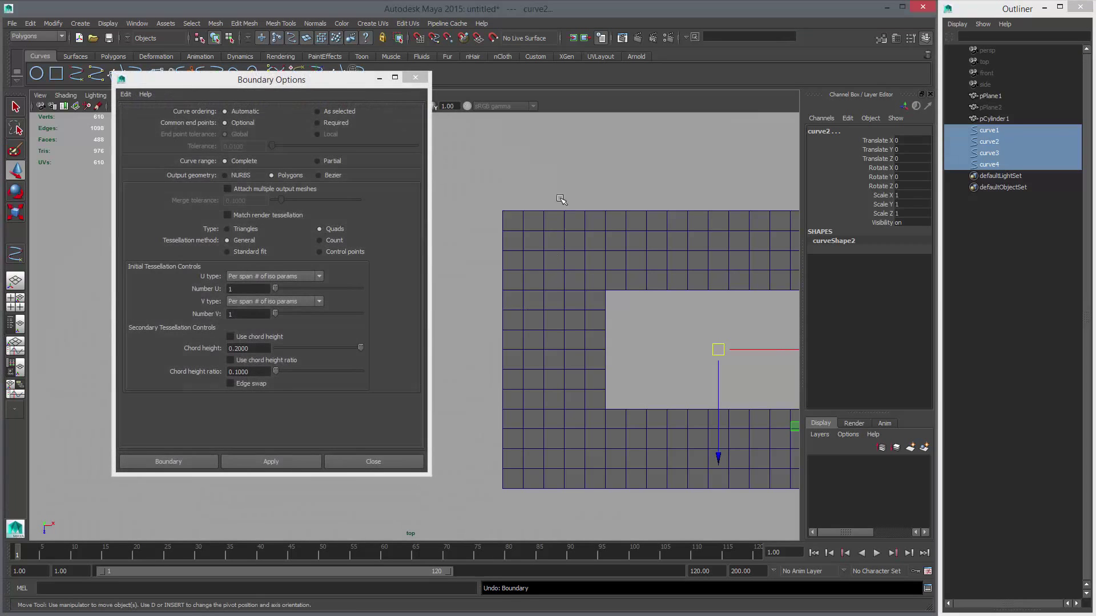
{"action": "left_click_drag", "start_coordinate": [307, 84], "coordinate": [606, 79]}
{"action": "left_click", "coordinate": [384, 92]}
{"action": "left_click", "coordinate": [400, 115]}
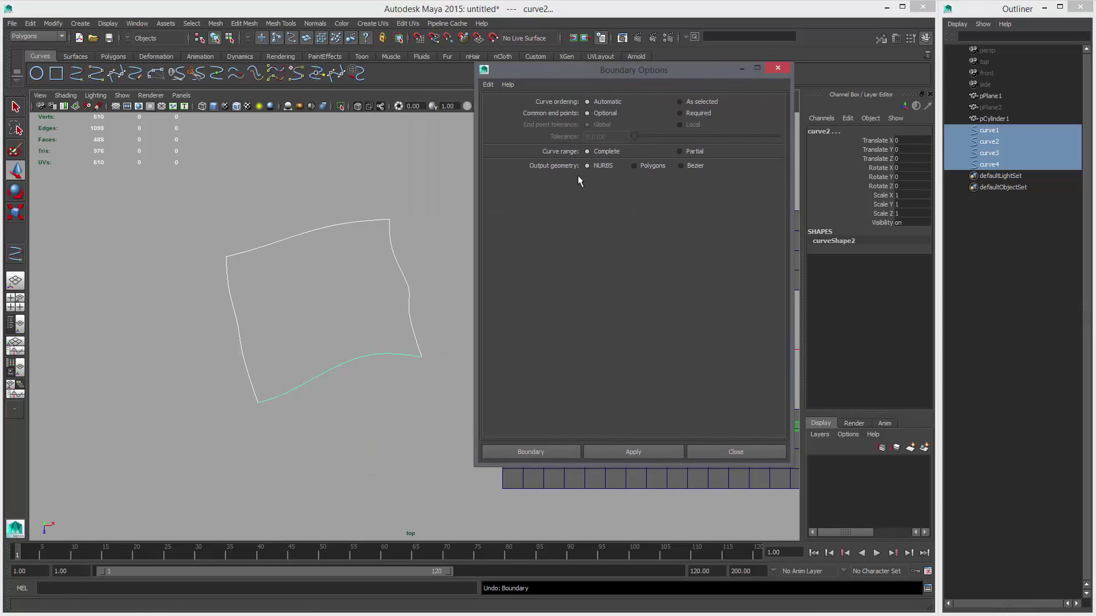
{"action": "left_click", "coordinate": [655, 453]}
{"action": "middle_click_drag", "start_coordinate": [331, 220], "coordinate": [271, 244], "text": "alt"}
{"action": "right_click_drag", "start_coordinate": [238, 313], "coordinate": [309, 365], "text": "alt"}
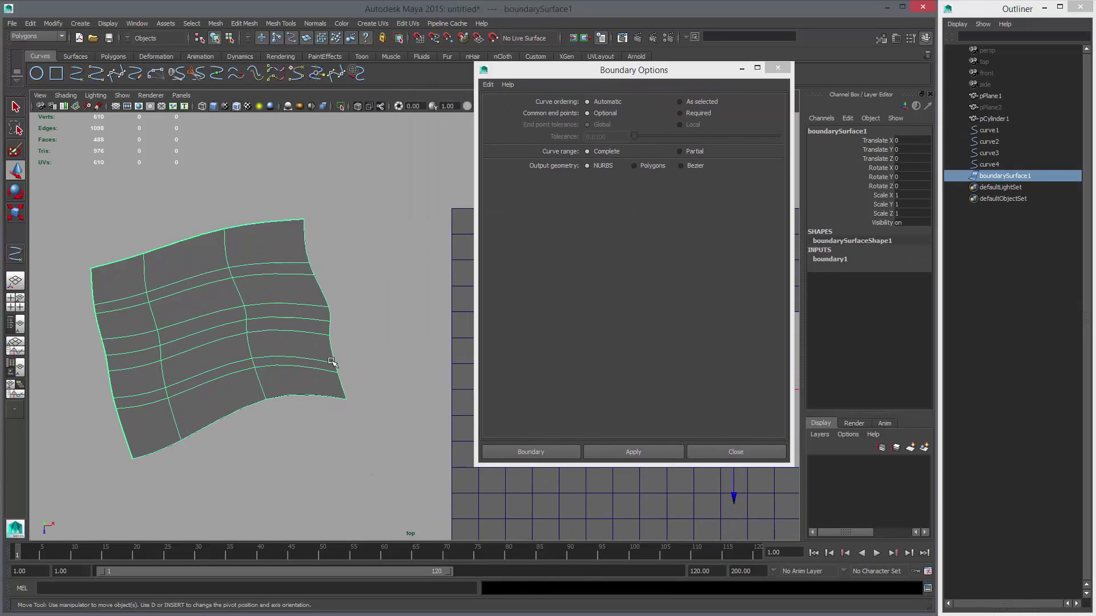
{"action": "middle_click_drag", "start_coordinate": [309, 366], "coordinate": [374, 348], "text": "alt"}
{"action": "key", "text": "ctrl+z"}
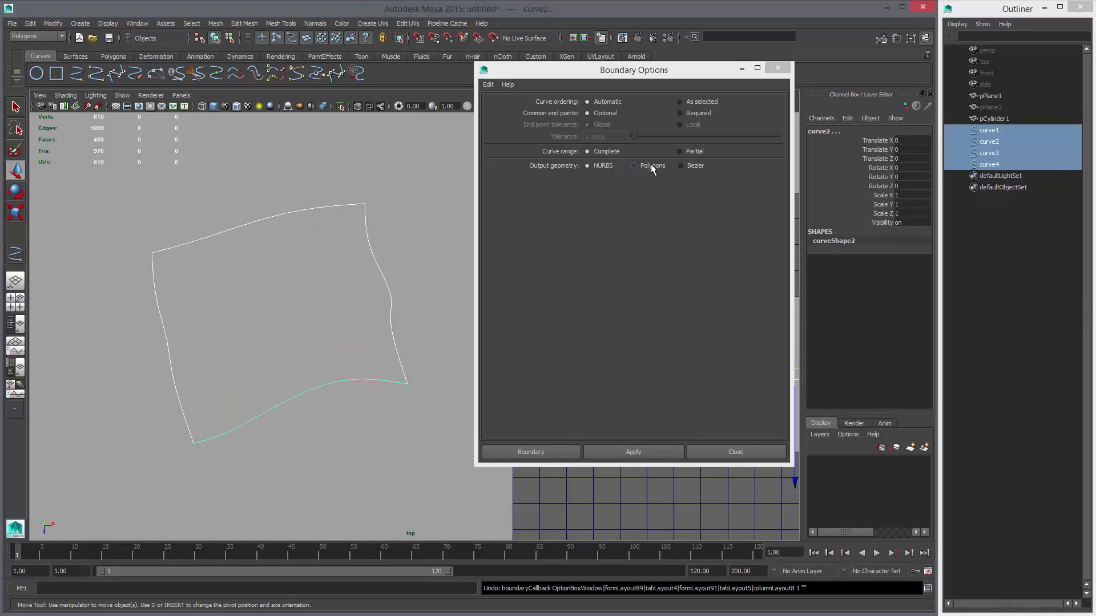
- Set Boundary output to Polygons, Quads, Per span # of iso params with Number U/V 1
{"action": "left_click", "coordinate": [651, 165]}
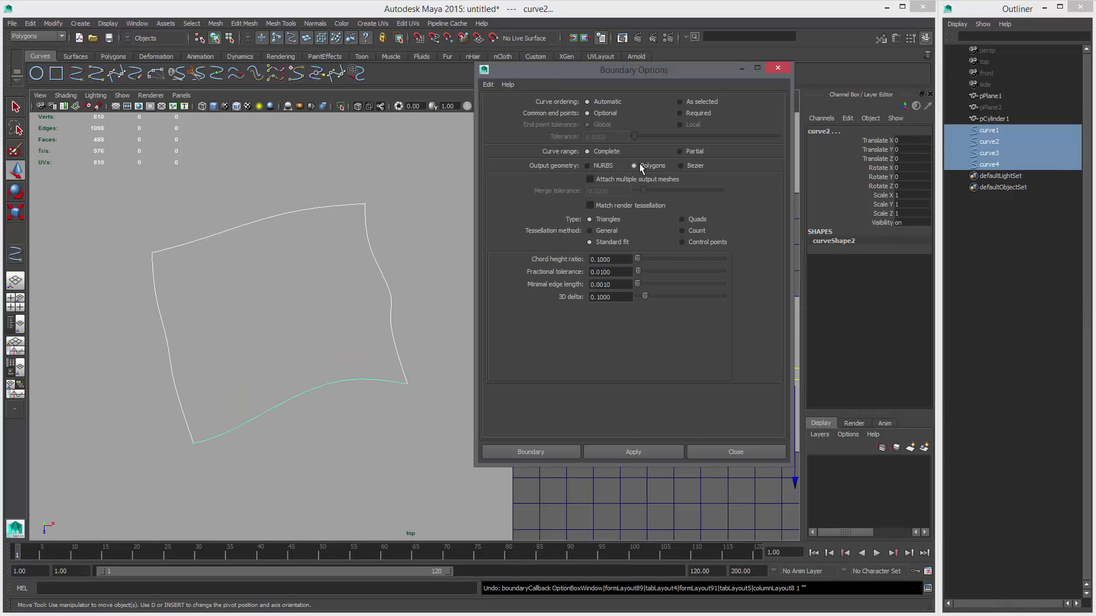
{"action": "left_click", "coordinate": [696, 220]}
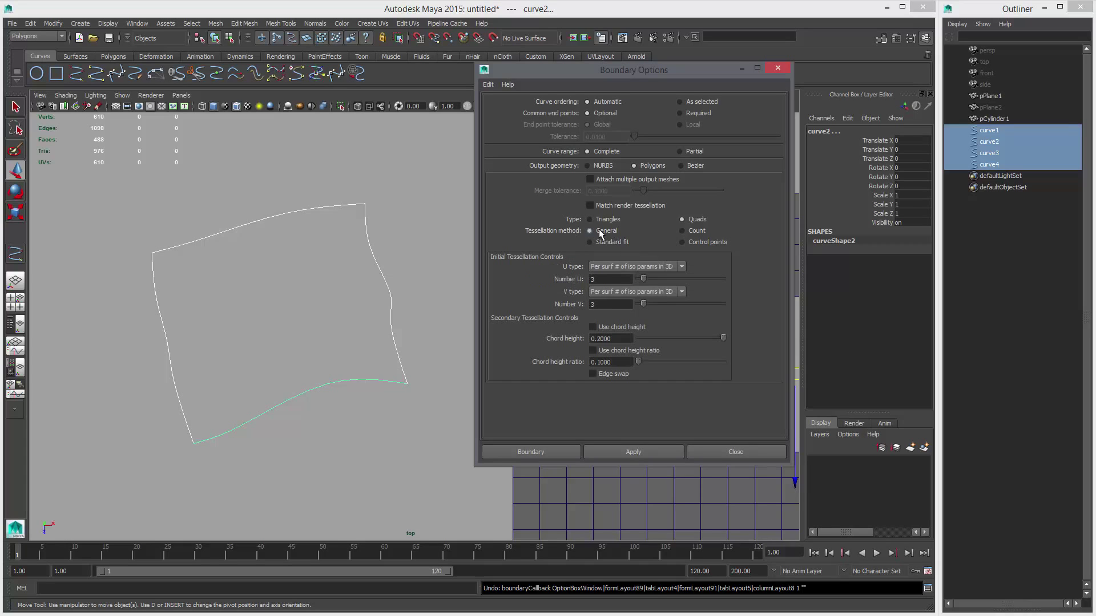
{"action": "left_click", "coordinate": [608, 267]}
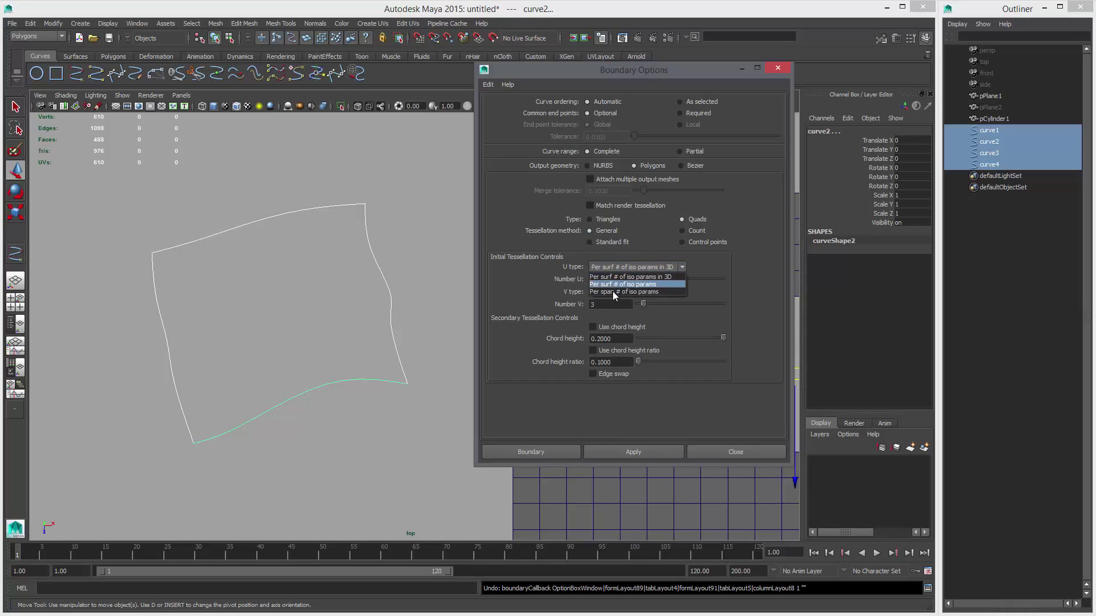
{"action": "left_click", "coordinate": [641, 292]}
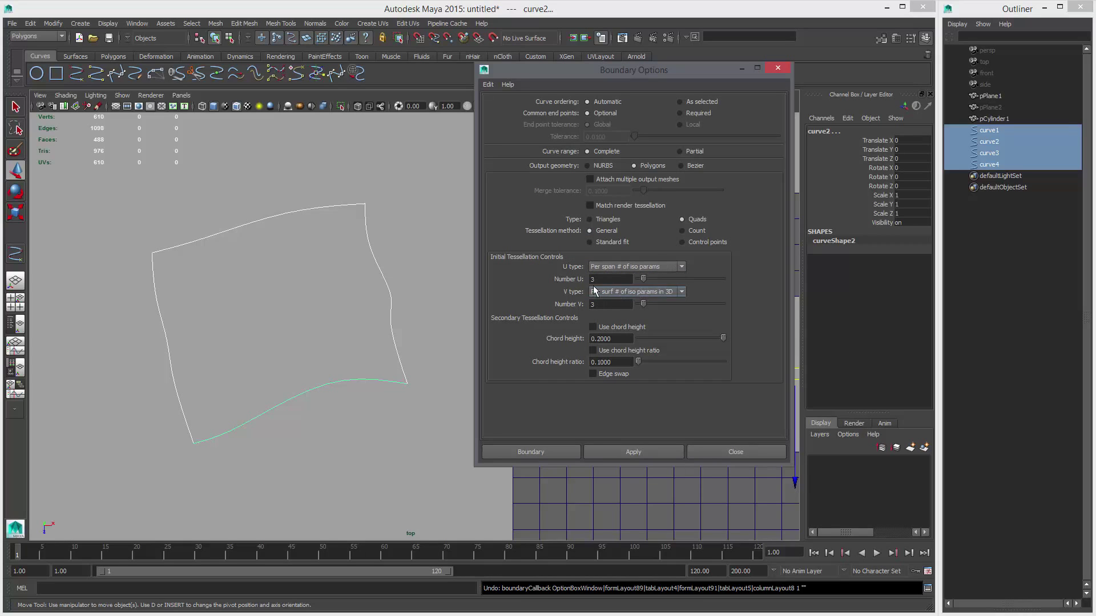
{"action": "key", "text": "Tab"}
{"action": "type", "text": "1"}
{"action": "left_click", "coordinate": [606, 292]}
{"action": "left_click", "coordinate": [610, 316]}
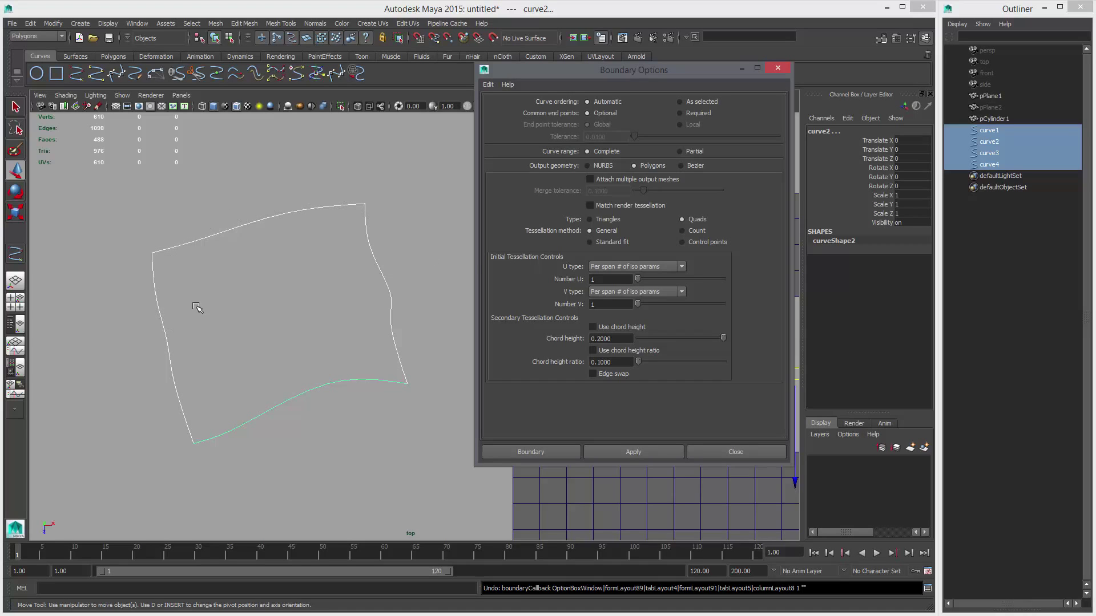
{"action": "left_click", "coordinate": [604, 279]}
- Build the quad patch, try Number U 2 and undo, then rebuild with 1 and close
{"action": "left_click", "coordinate": [640, 451]}
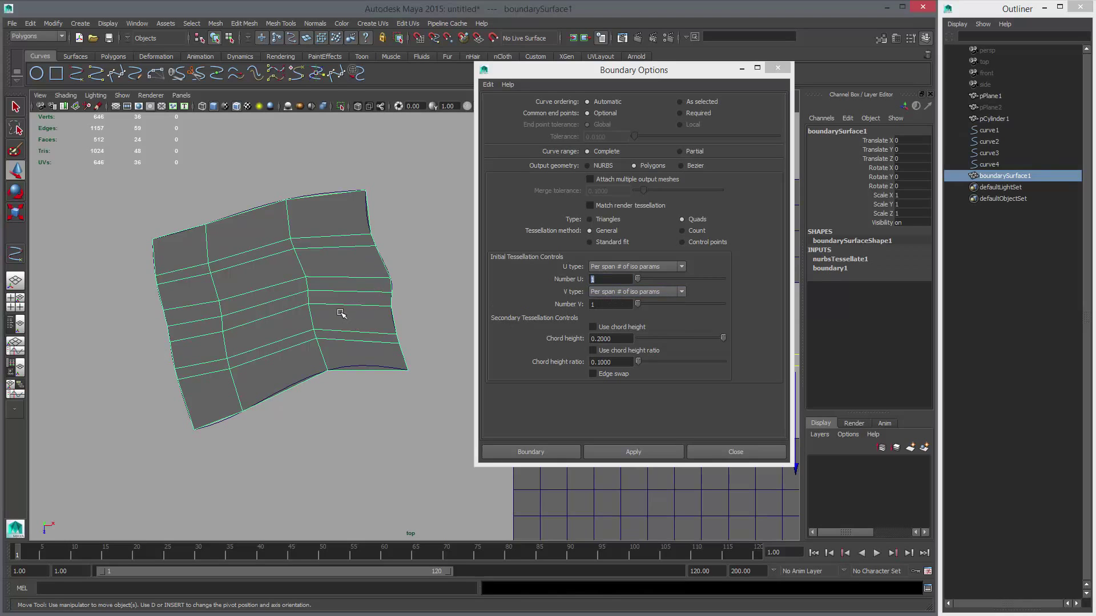
{"action": "middle_click_drag", "start_coordinate": [361, 252], "coordinate": [317, 266], "text": "alt"}
{"action": "key", "text": "ctrl+z"}
{"action": "left_click", "coordinate": [637, 279]}
{"action": "left_click_drag", "start_coordinate": [638, 282], "coordinate": [642, 282]}
{"action": "left_click", "coordinate": [632, 451]}
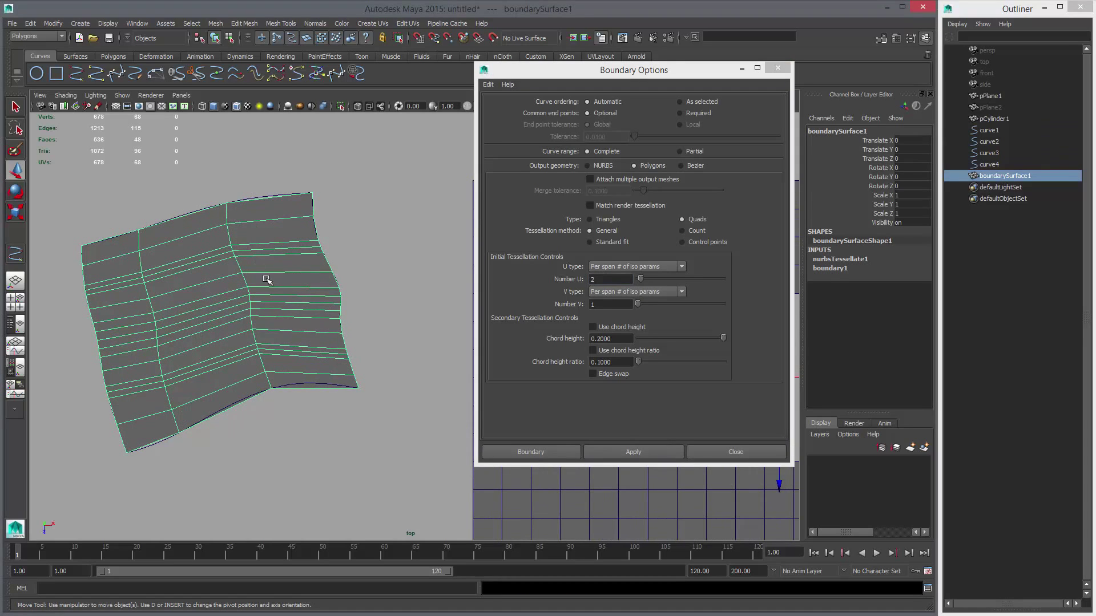
{"action": "middle_click_drag", "start_coordinate": [337, 309], "coordinate": [368, 304], "text": "alt"}
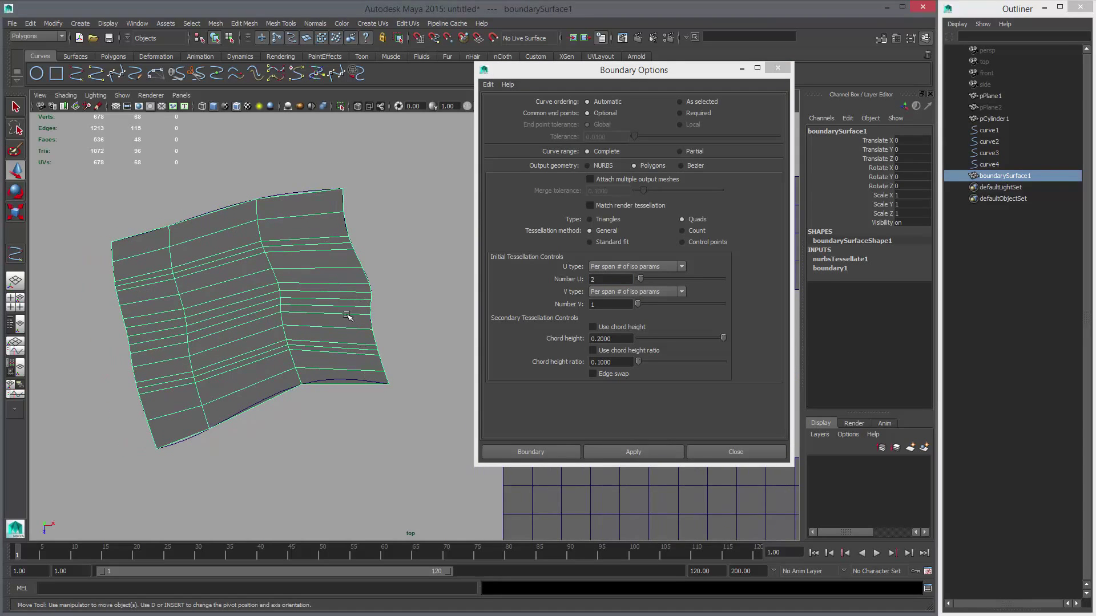
{"action": "key", "text": "ctrl+z"}
{"action": "left_click", "coordinate": [649, 451]}
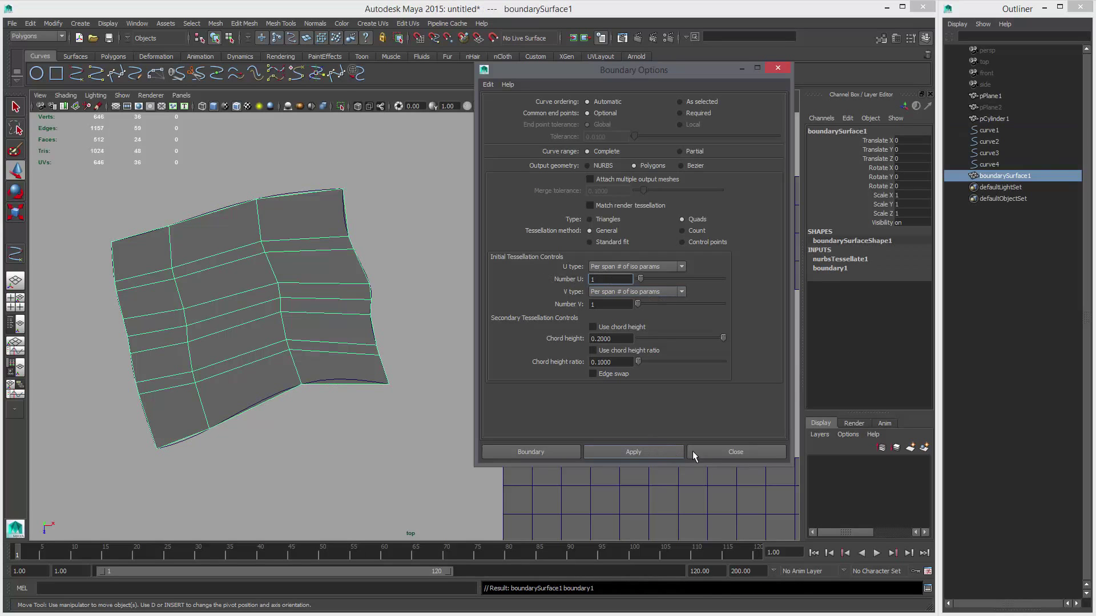
{"action": "left_click", "coordinate": [707, 452]}
- Marquee-select the test patch and its four curves and delete them
{"action": "right_click_drag", "start_coordinate": [451, 336], "coordinate": [181, 292], "text": "alt"}
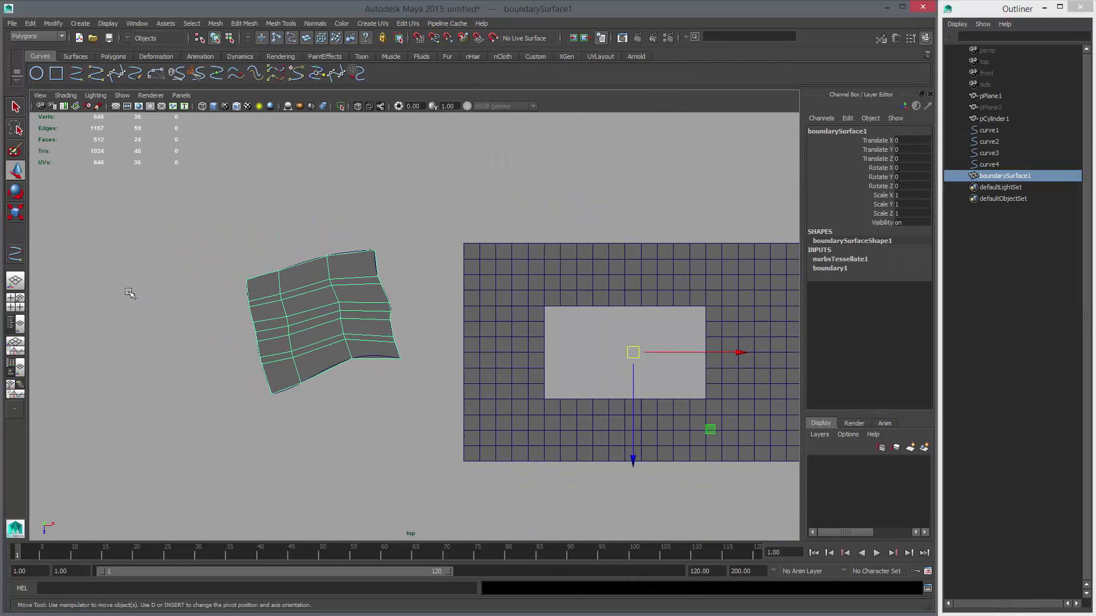
{"action": "middle_click_drag", "start_coordinate": [635, 395], "coordinate": [575, 398], "text": "alt"}
{"action": "left_click_drag", "start_coordinate": [114, 182], "coordinate": [376, 434]}
{"action": "key", "text": "Delete"}
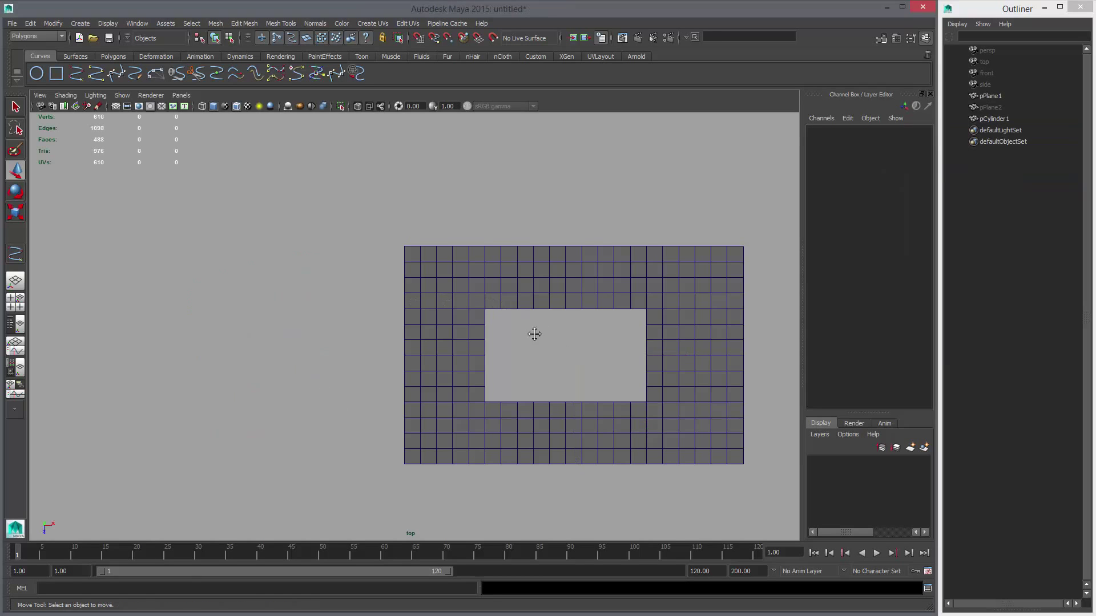
- Select pPlane1 and raise the blendShape1 pPlane2 weight so the hole becomes an oval ring
{"action": "right_click_drag", "start_coordinate": [472, 331], "coordinate": [609, 426], "text": "alt"}
{"action": "left_click", "coordinate": [557, 396]}
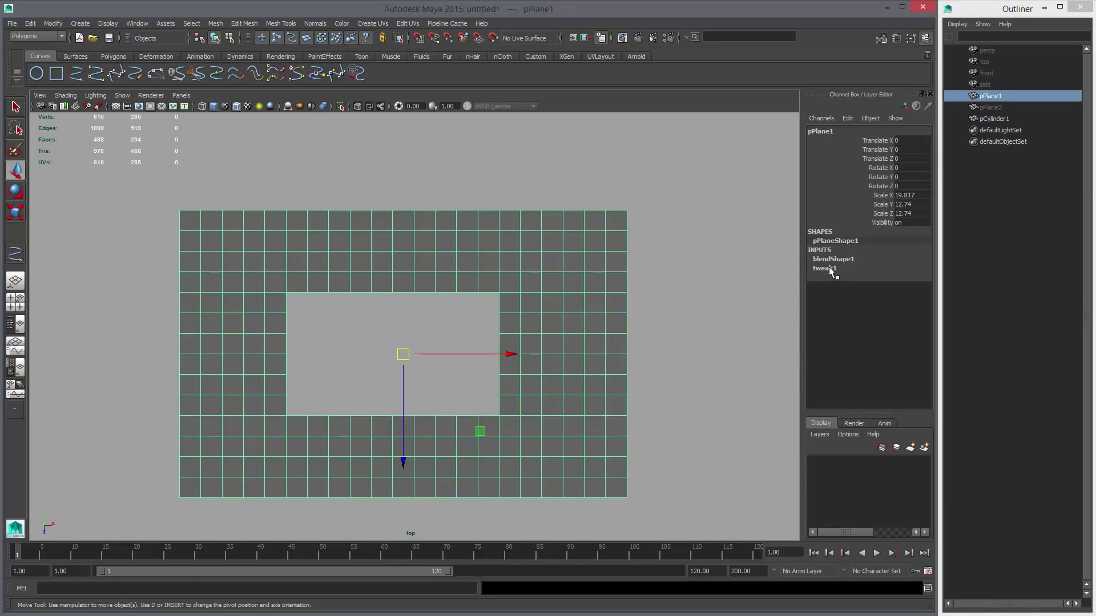
{"action": "left_click", "coordinate": [843, 259]}
{"action": "left_click", "coordinate": [882, 278]}
{"action": "middle_click_drag", "start_coordinate": [471, 336], "coordinate": [701, 347]}
{"action": "left_click", "coordinate": [428, 380]}
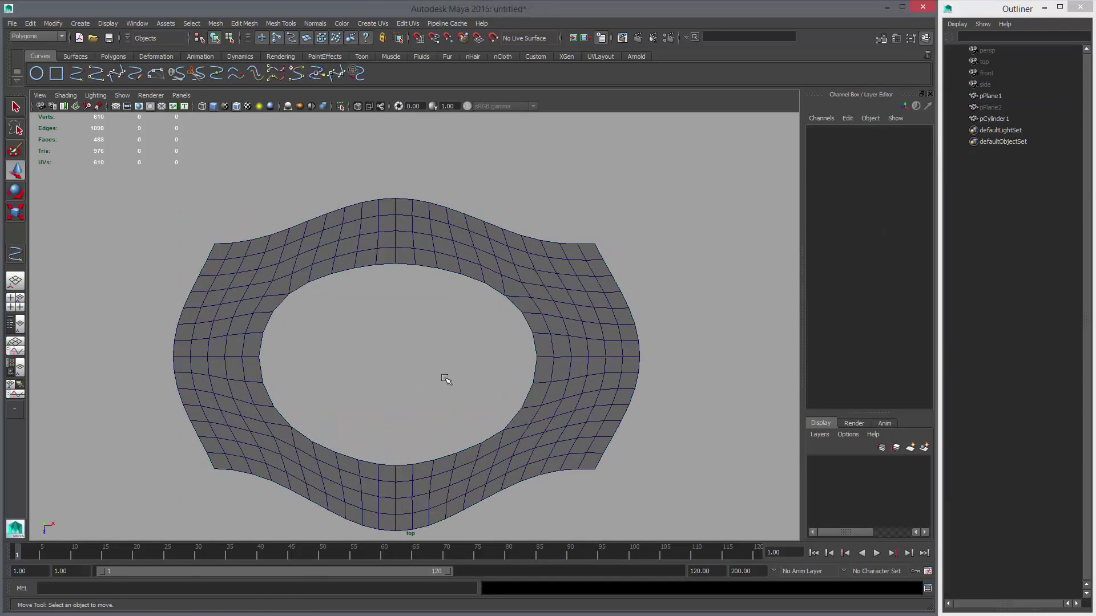
{"action": "middle_click_drag", "start_coordinate": [428, 380], "coordinate": [441, 344], "text": "alt"}
{"action": "right_click_drag", "start_coordinate": [442, 345], "coordinate": [556, 385], "text": "alt"}
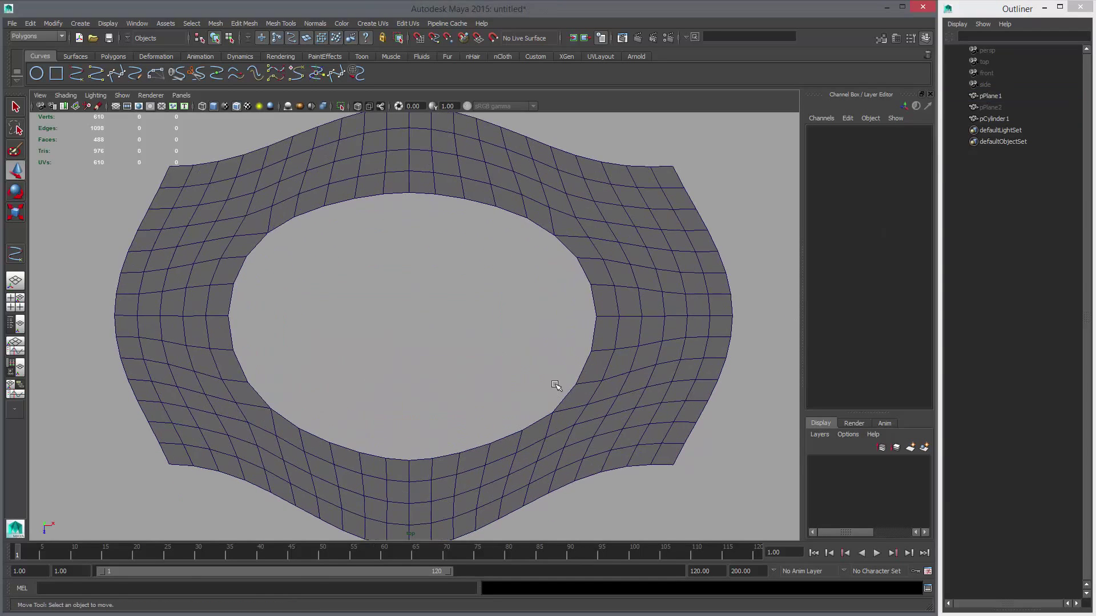
- Select the ring mesh and check the viewport display options without changes
{"action": "left_click", "coordinate": [551, 207]}
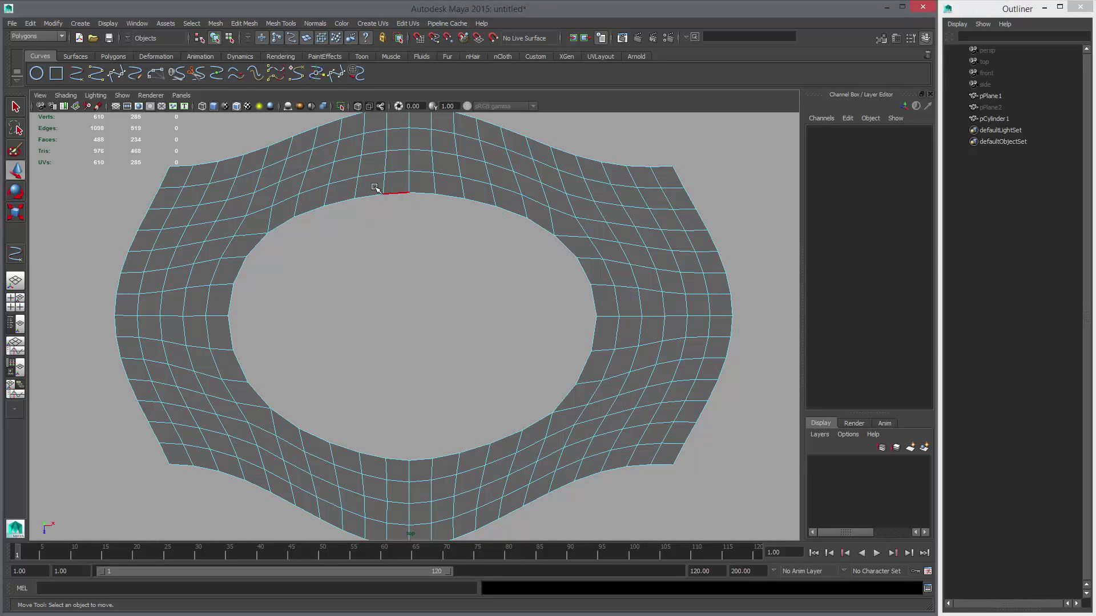
{"action": "left_click", "coordinate": [103, 23]}
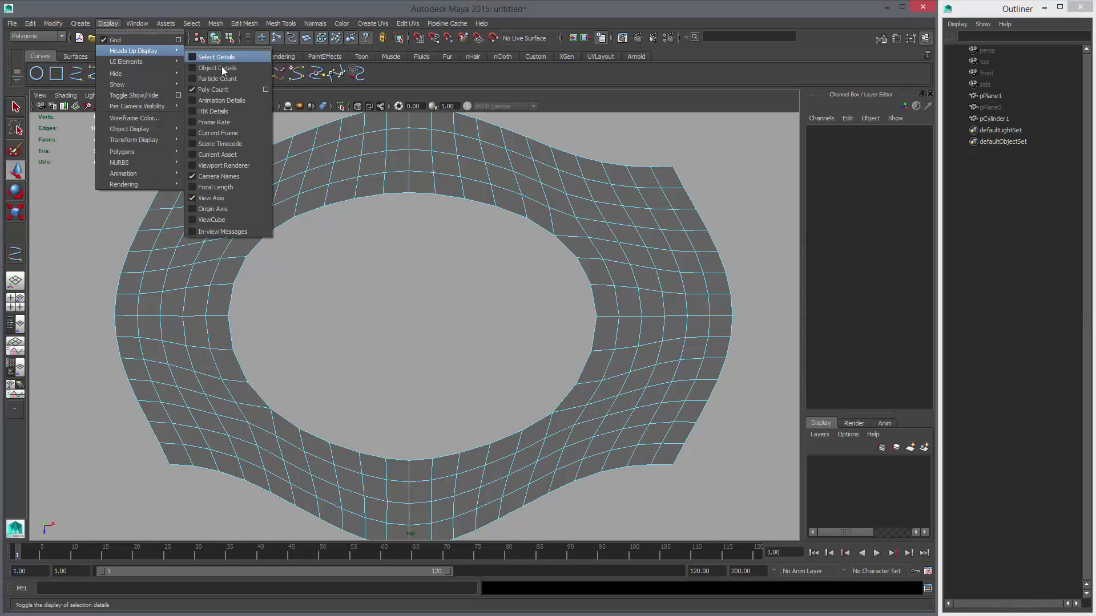
{"action": "left_click", "coordinate": [126, 200]}
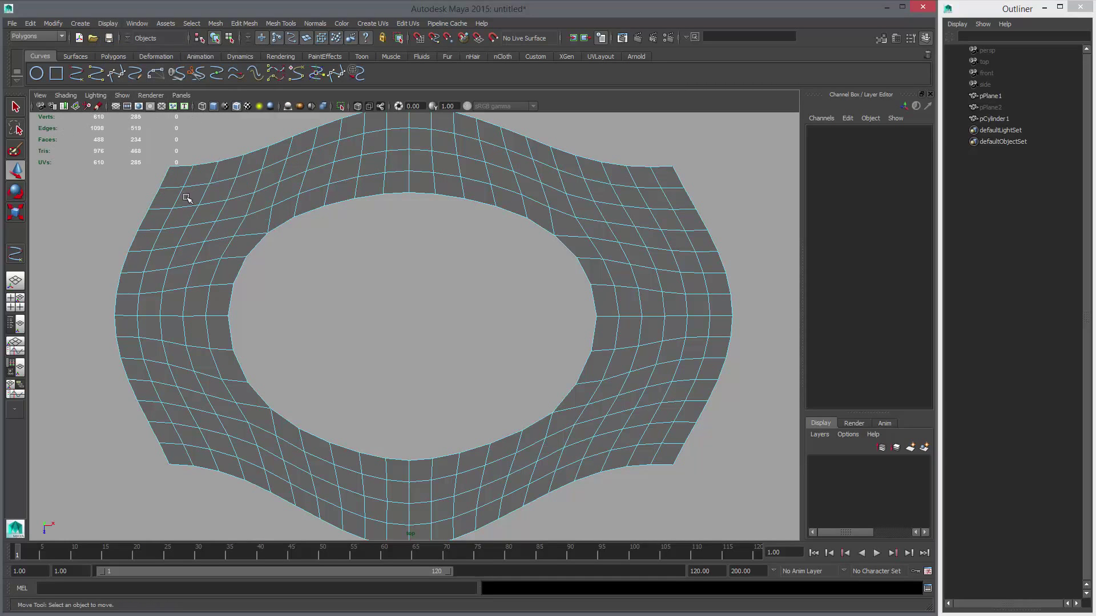
{"action": "middle_click_drag", "start_coordinate": [444, 253], "coordinate": [440, 264], "text": "alt"}
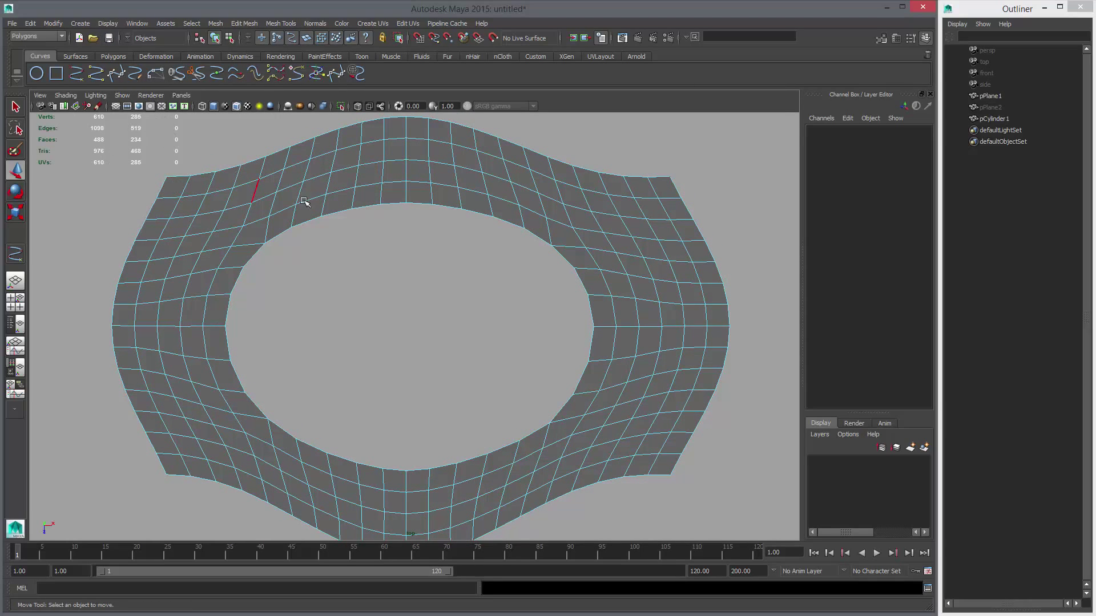
- Select the ring's 32-edge inner rim loop and recentre the ring in the viewport
{"action": "double_click", "coordinate": [367, 208]}
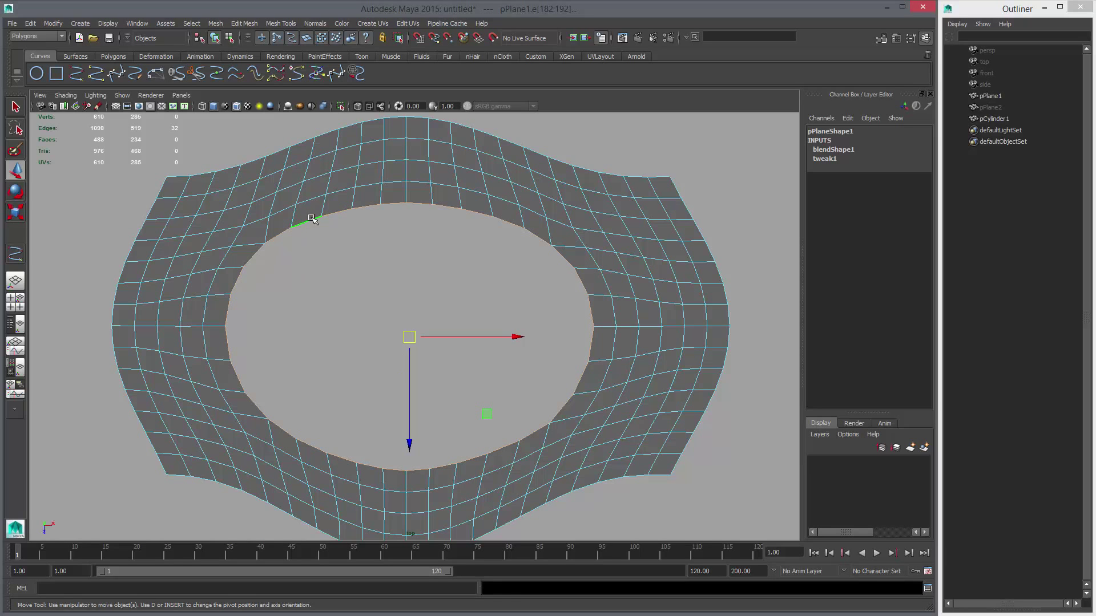
{"action": "middle_click_drag", "start_coordinate": [255, 262], "coordinate": [468, 252], "text": "alt"}
{"action": "middle_click_drag", "start_coordinate": [541, 248], "coordinate": [323, 247], "text": "alt"}
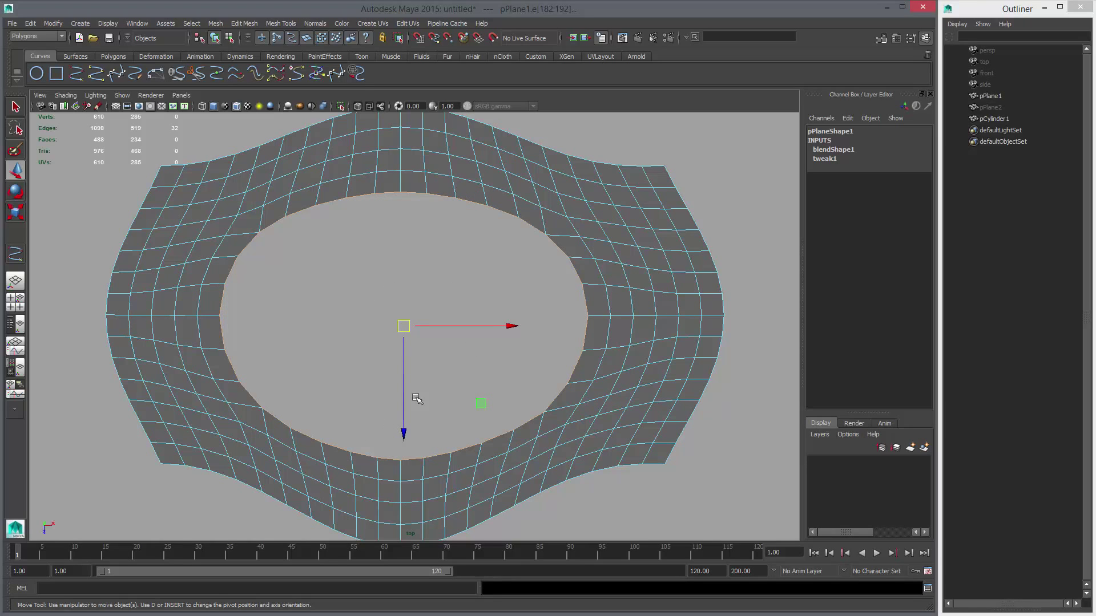
{"action": "middle_click_drag", "start_coordinate": [392, 252], "coordinate": [404, 267], "text": "alt"}
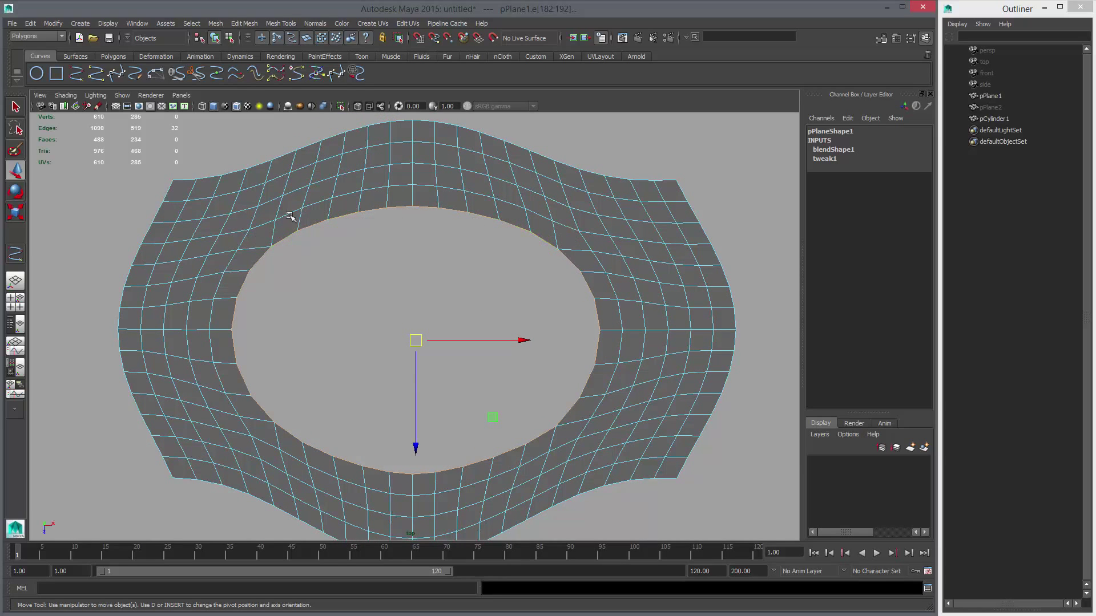
- Select the hole's upper and lower rim edges in edge mode, then activate the EP Curve Tool
{"action": "left_click", "coordinate": [271, 174]}
{"action": "right_click", "coordinate": [286, 209]}
{"action": "left_click", "coordinate": [277, 236]}
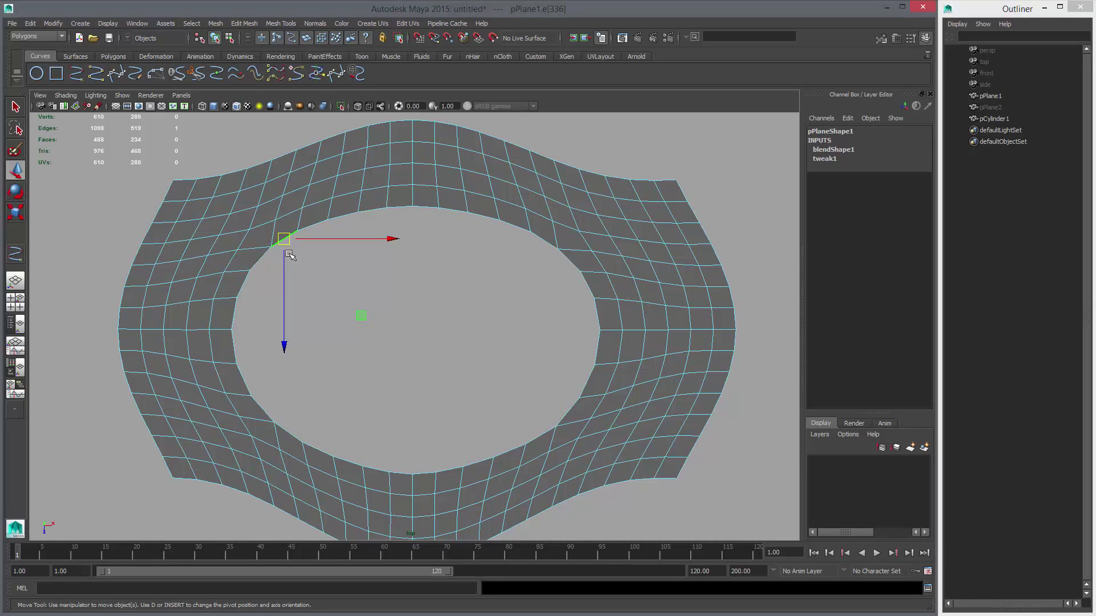
{"action": "double_click", "coordinate": [573, 237], "text": "shift"}
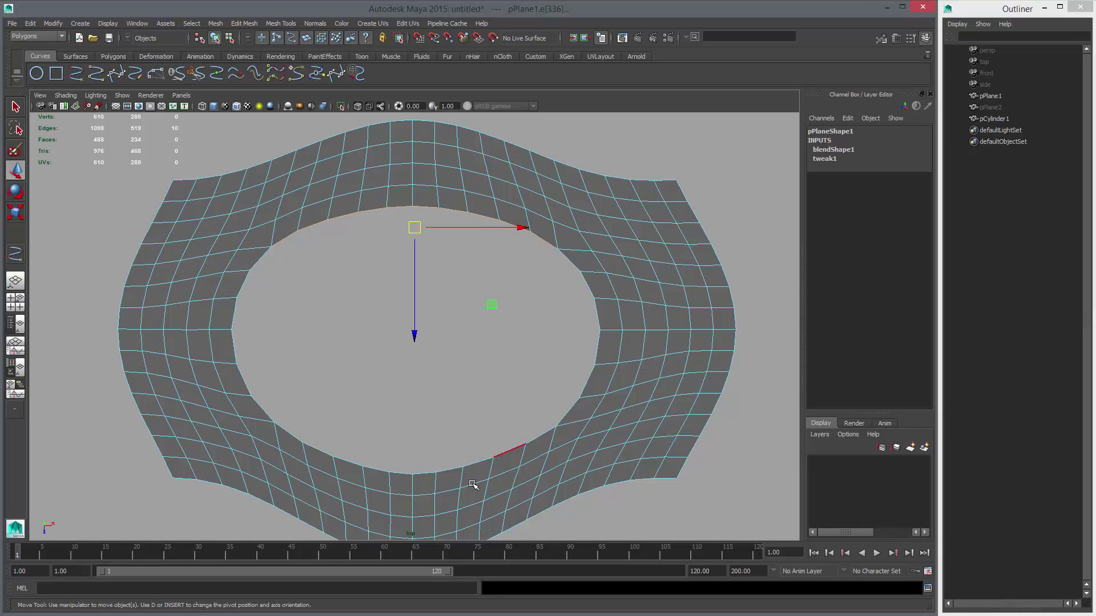
{"action": "left_click", "coordinate": [287, 435], "text": "shift"}
{"action": "double_click", "coordinate": [536, 438], "text": "shift"}
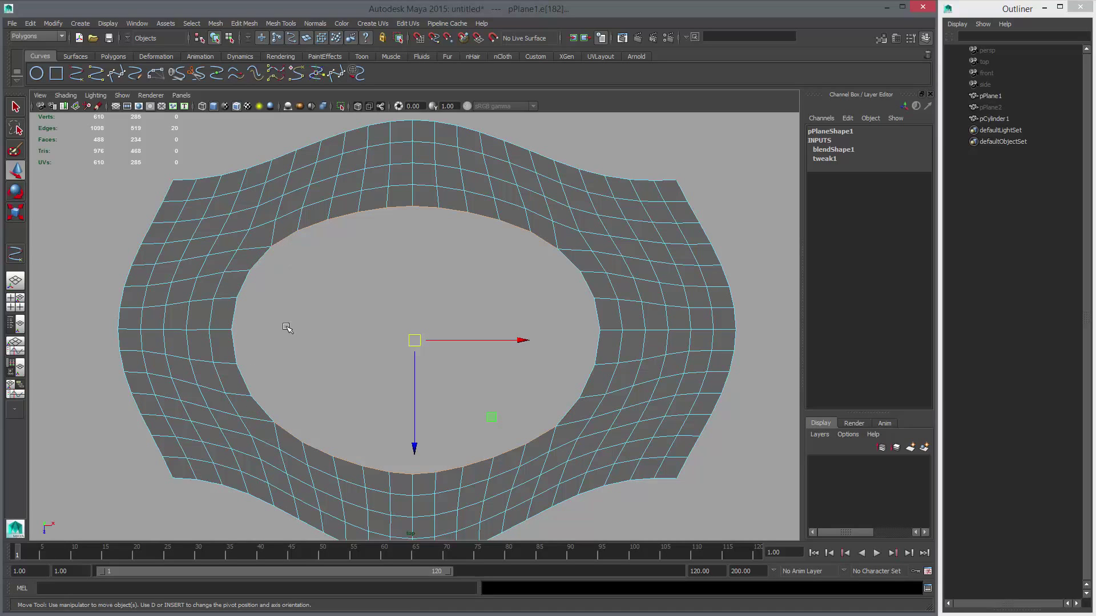
{"action": "left_click", "coordinate": [76, 76]}
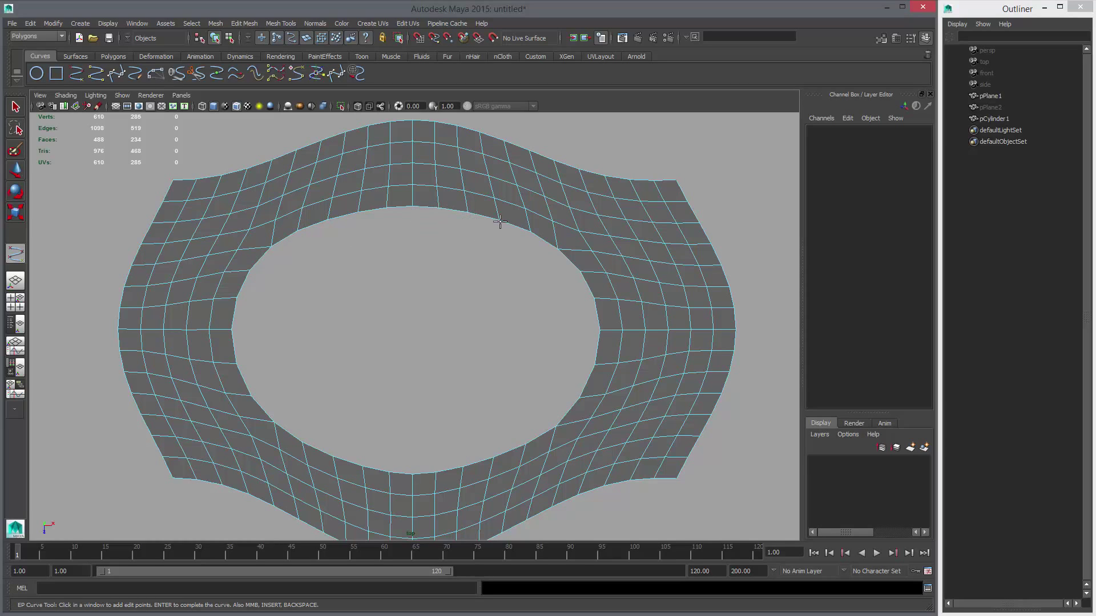
{"action": "left_click", "coordinate": [273, 250]}
{"action": "left_click", "coordinate": [558, 249]}
{"action": "key", "text": "Return"}
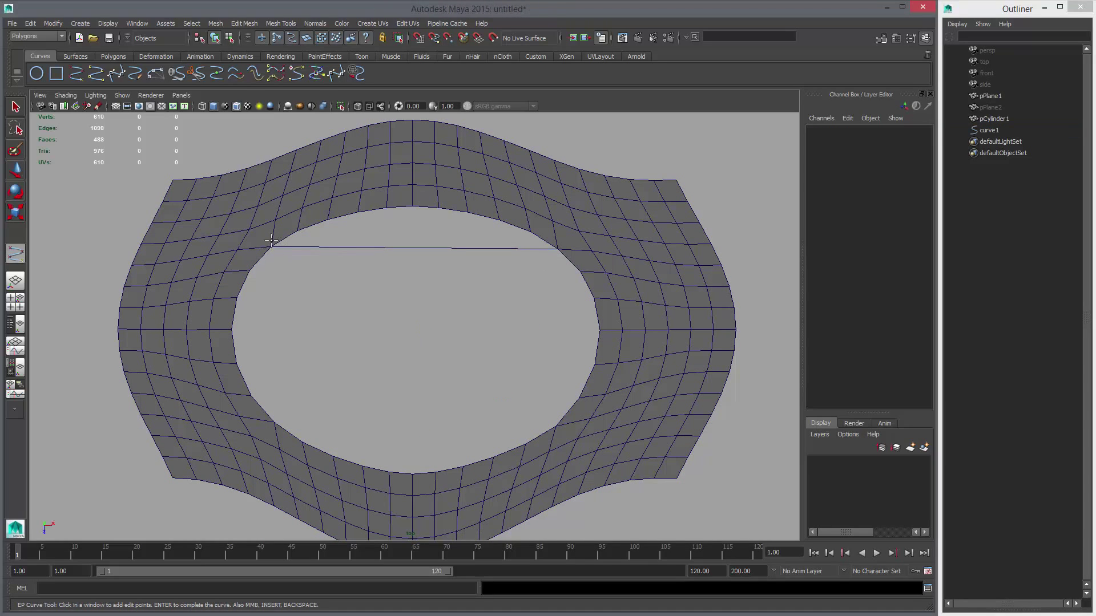
{"action": "left_click", "coordinate": [276, 424]}
{"action": "left_click", "coordinate": [558, 424]}
{"action": "key", "text": "Return"}
{"action": "key", "text": "w"}
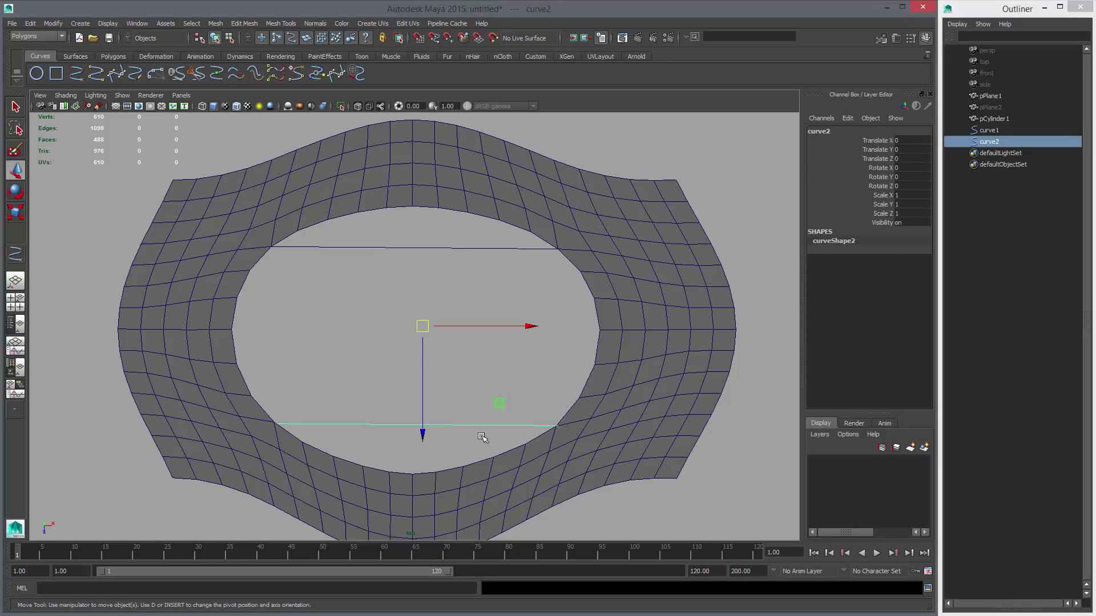
{"action": "key", "text": "ctrl+z"}
{"action": "key", "text": "v"}
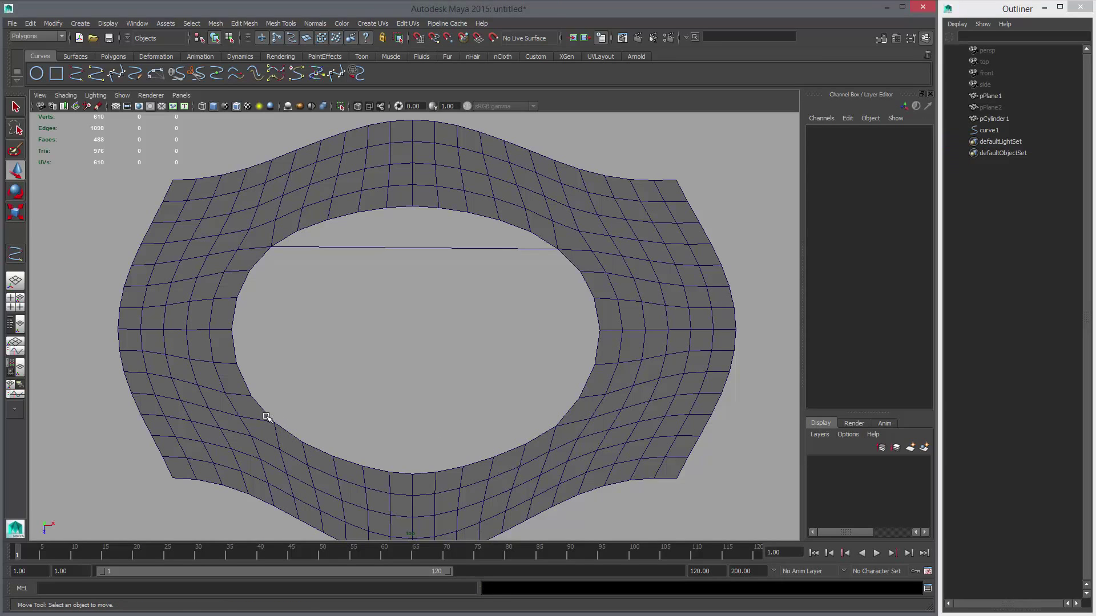
{"action": "key", "text": "y"}
{"action": "left_click", "coordinate": [274, 422]}
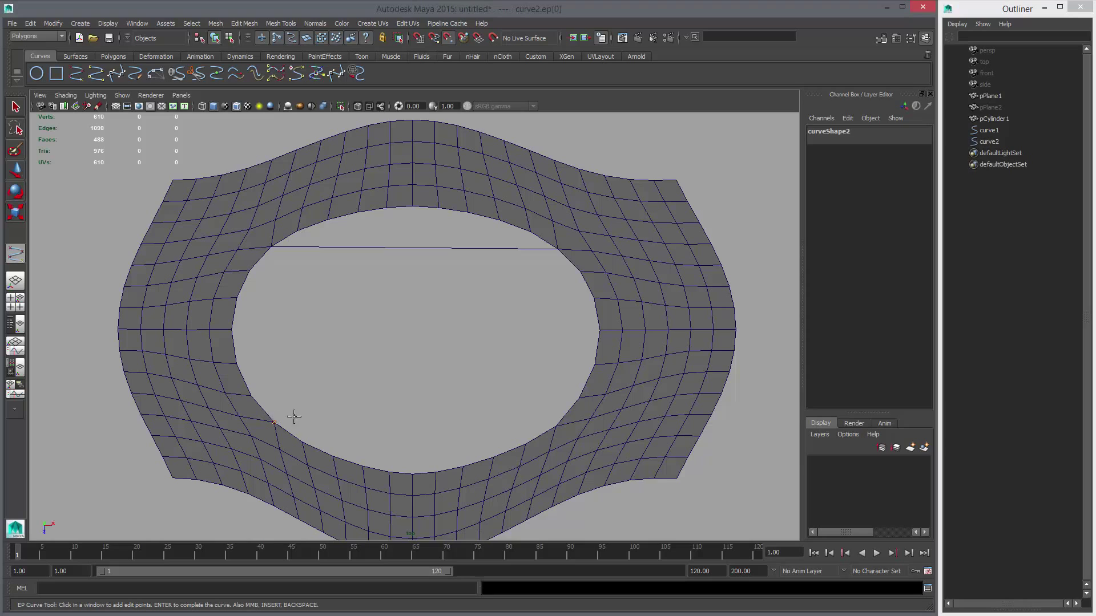
{"action": "left_click", "coordinate": [541, 421]}
{"action": "key", "text": "Return"}
{"action": "key", "text": "w"}
{"action": "right_click_drag", "start_coordinate": [607, 348], "coordinate": [605, 321]}
{"action": "left_click", "coordinate": [568, 260]}
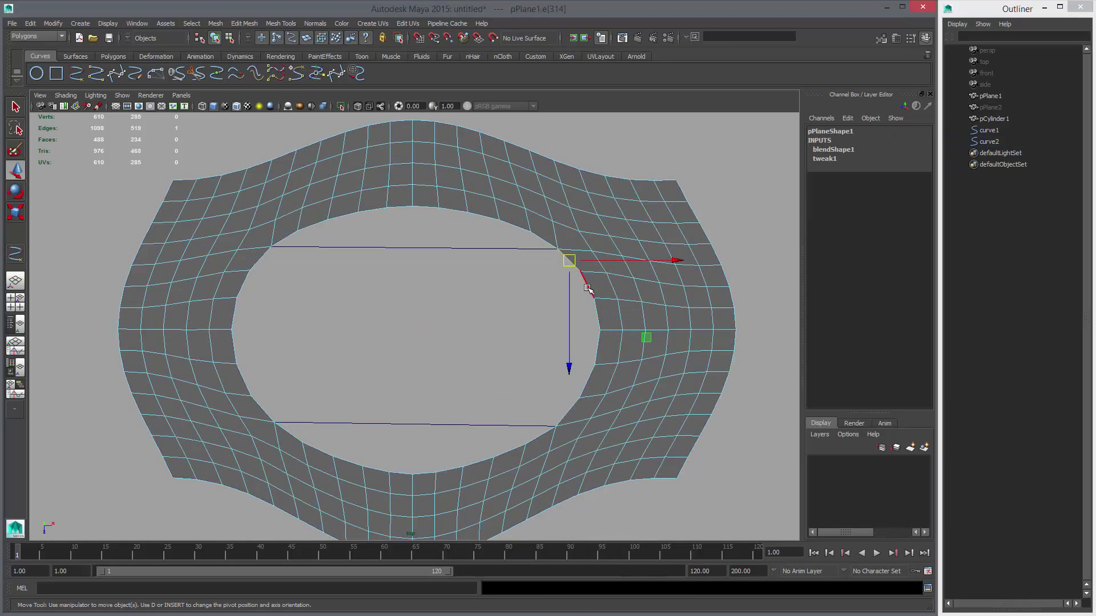
{"action": "double_click", "coordinate": [568, 403], "text": "shift"}
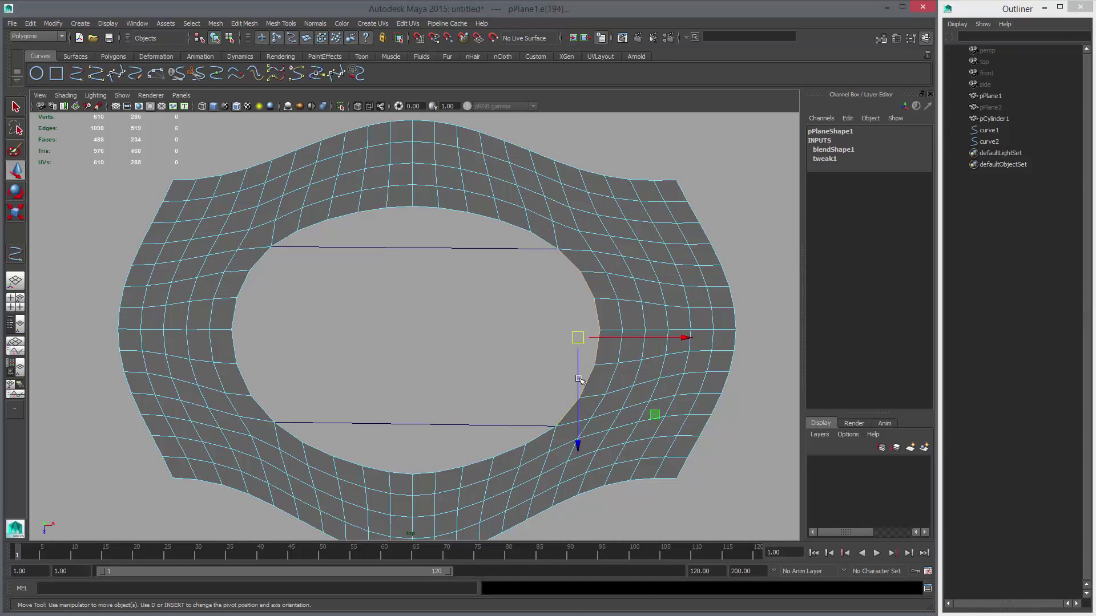
{"action": "left_click", "coordinate": [261, 257]}
{"action": "double_click", "coordinate": [261, 406], "text": "shift"}
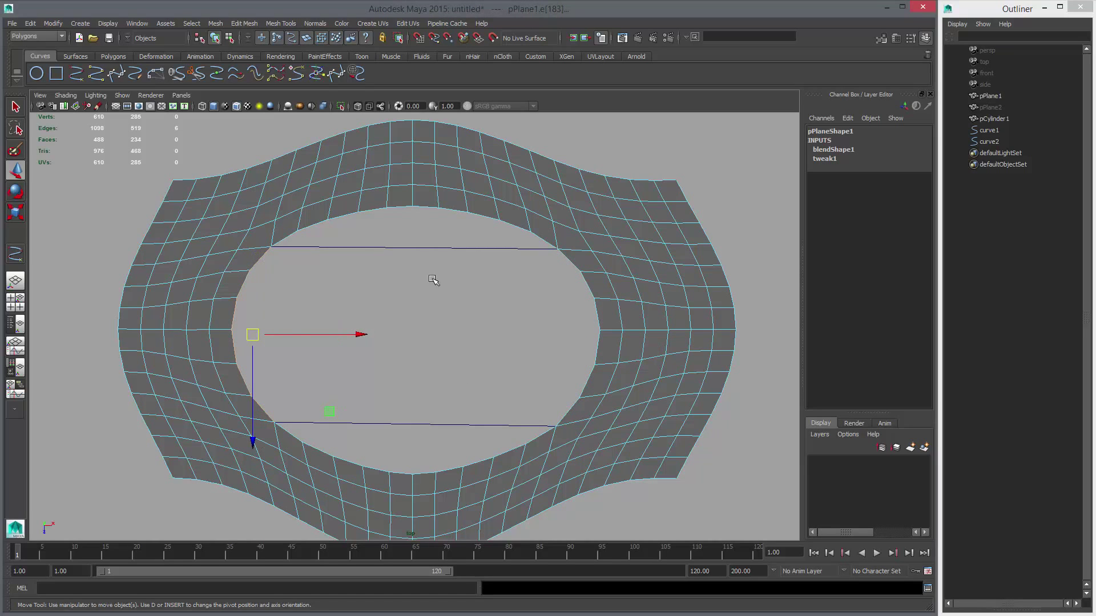
{"action": "left_click", "coordinate": [400, 279]}
{"action": "left_click_drag", "start_coordinate": [399, 237], "coordinate": [429, 436]}
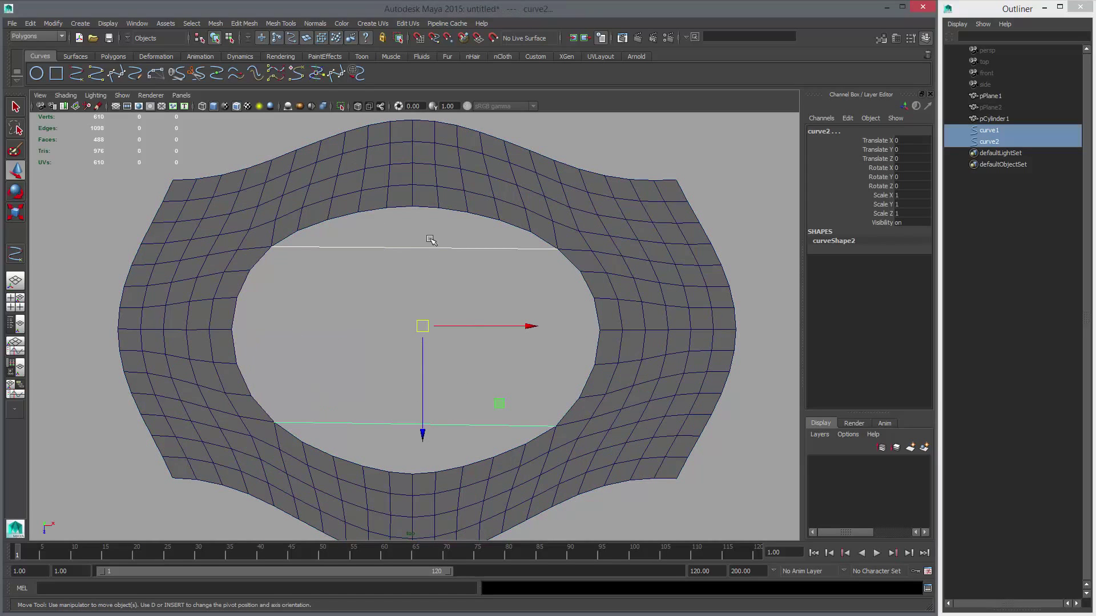
{"action": "key", "text": "Delete"}
{"action": "right_click_drag", "start_coordinate": [313, 215], "coordinate": [298, 225]}
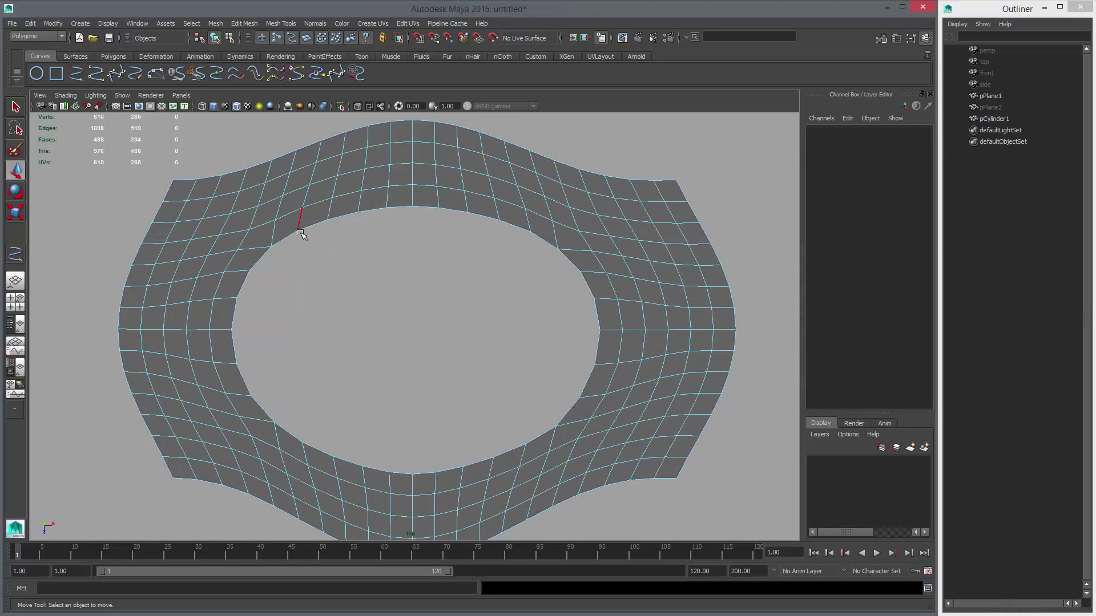
- Convert the hole's top rim edges into curve polyToCurve1 via Polygon Edges to Curve
{"action": "left_click", "coordinate": [287, 238]}
{"action": "key", "text": "q"}
{"action": "left_click", "coordinate": [262, 243]}
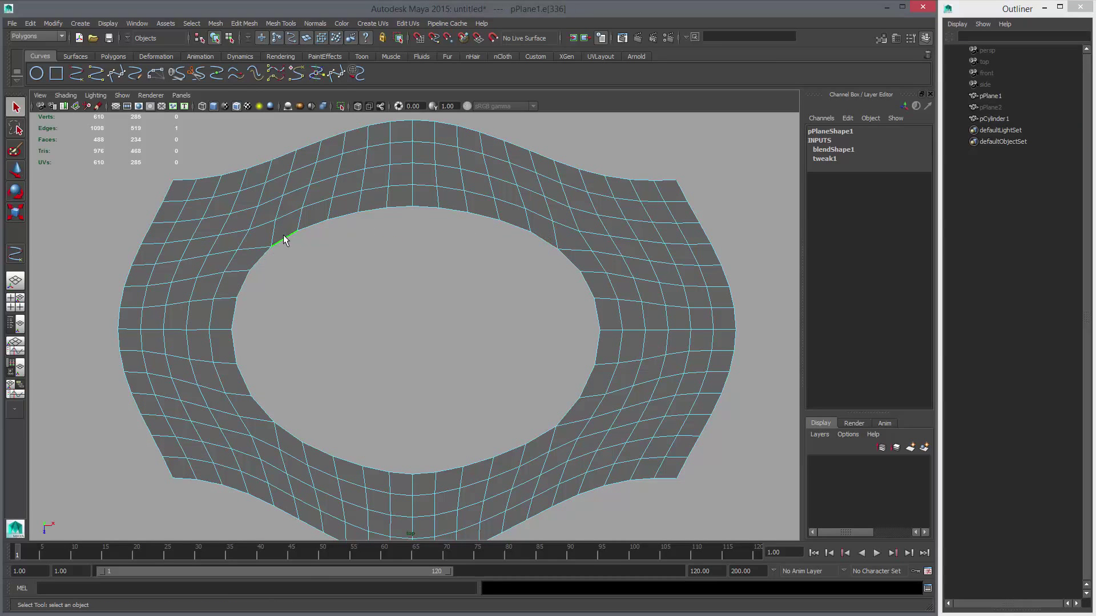
{"action": "double_click", "coordinate": [545, 236]}
{"action": "left_click", "coordinate": [286, 241]}
{"action": "double_click", "coordinate": [542, 242], "text": "shift"}
{"action": "key", "text": "space"}
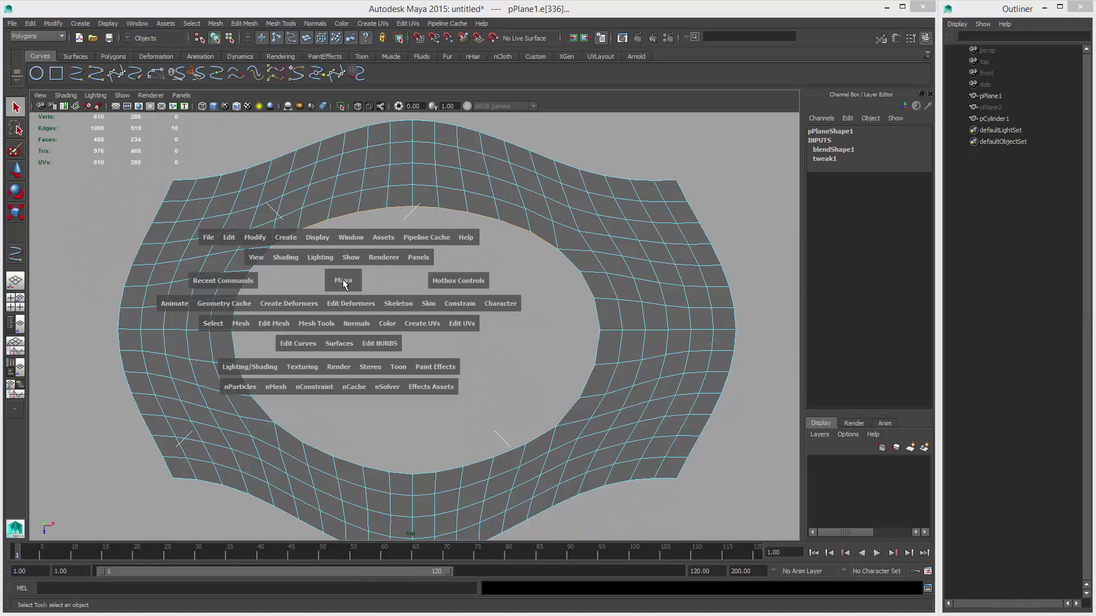
{"action": "left_click", "coordinate": [255, 237]}
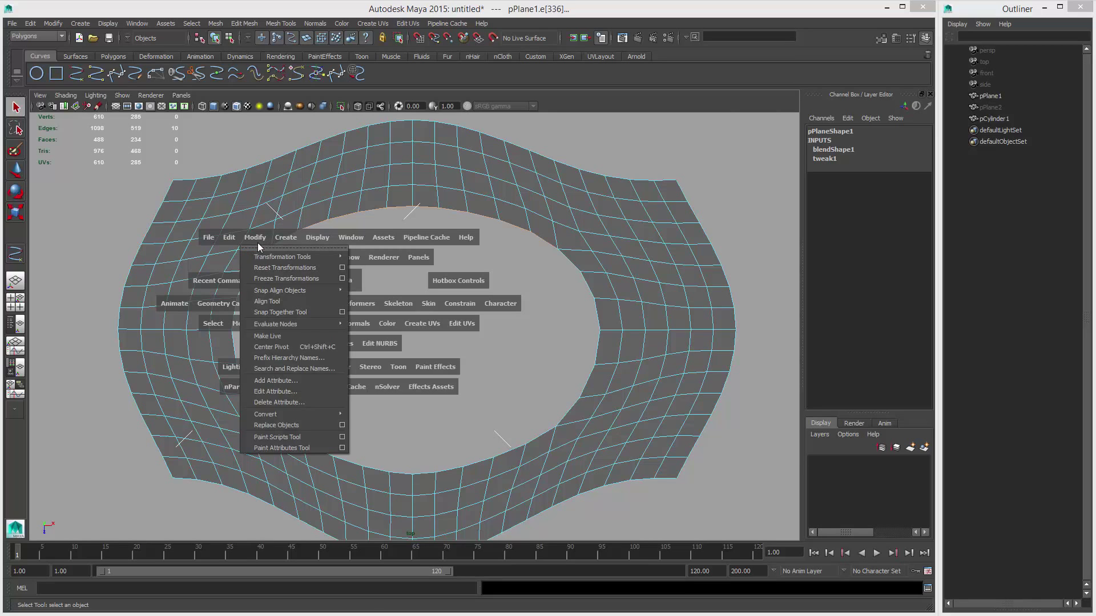
{"action": "mouse_move", "coordinate": [288, 419]}
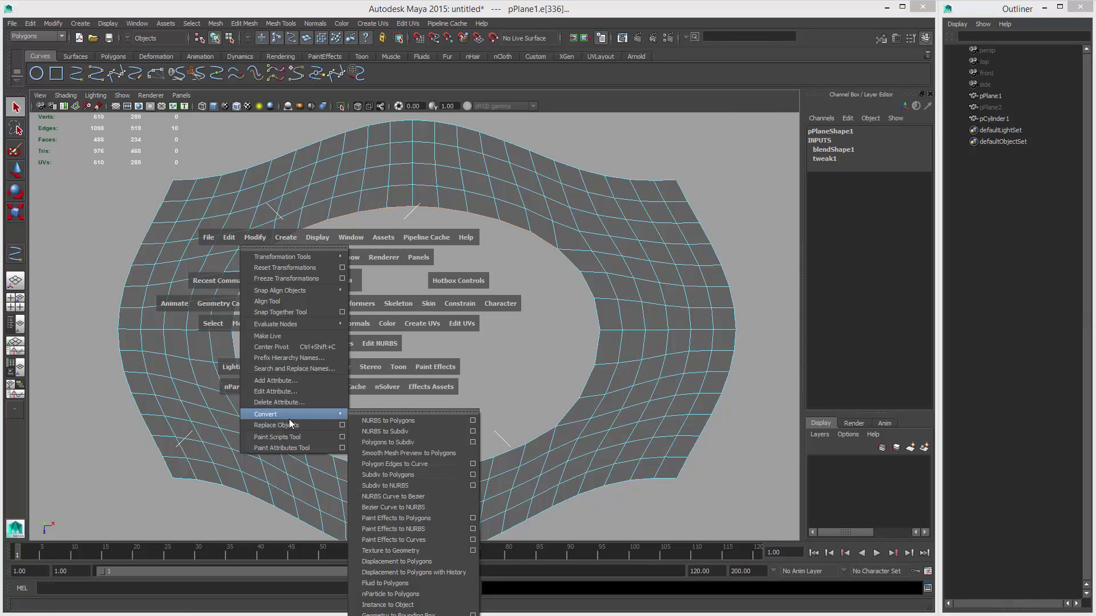
{"action": "left_click", "coordinate": [420, 465]}
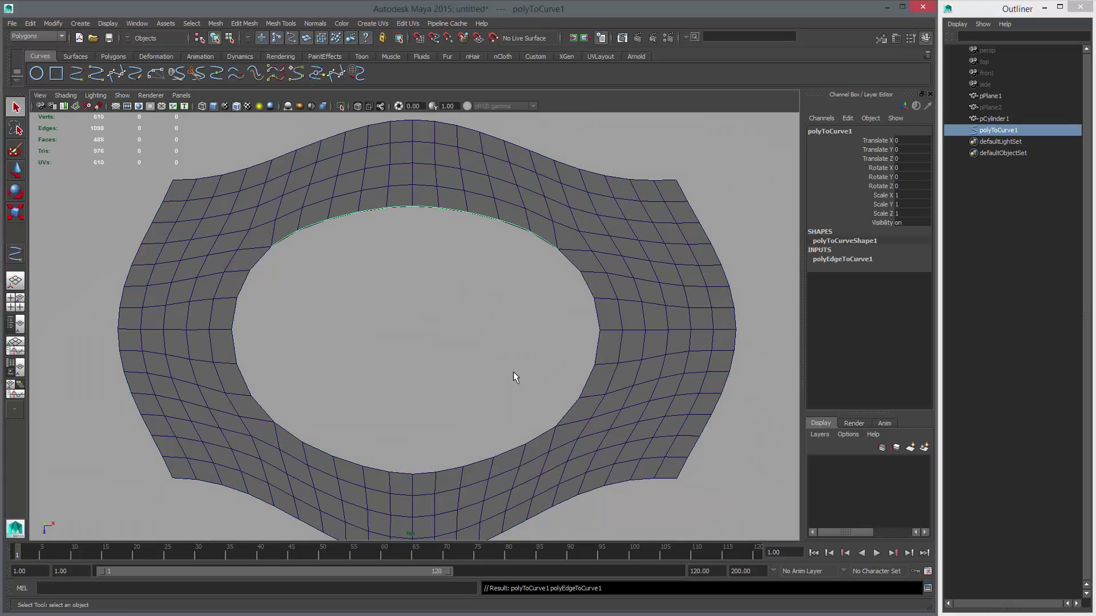
- Convert the hole's bottom rim edges into curve polyToCurve2
{"action": "left_click", "coordinate": [289, 234]}
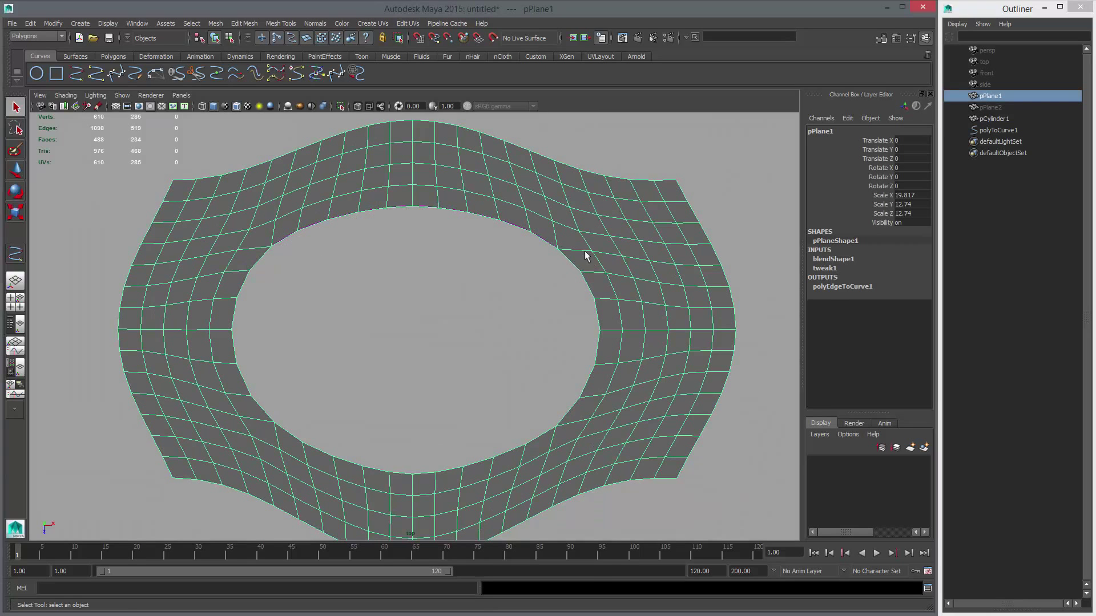
{"action": "right_click_drag", "start_coordinate": [280, 442], "coordinate": [278, 412]}
{"action": "left_click", "coordinate": [285, 432]}
{"action": "left_click", "coordinate": [544, 440]}
{"action": "double_click", "coordinate": [544, 441], "text": "shift"}
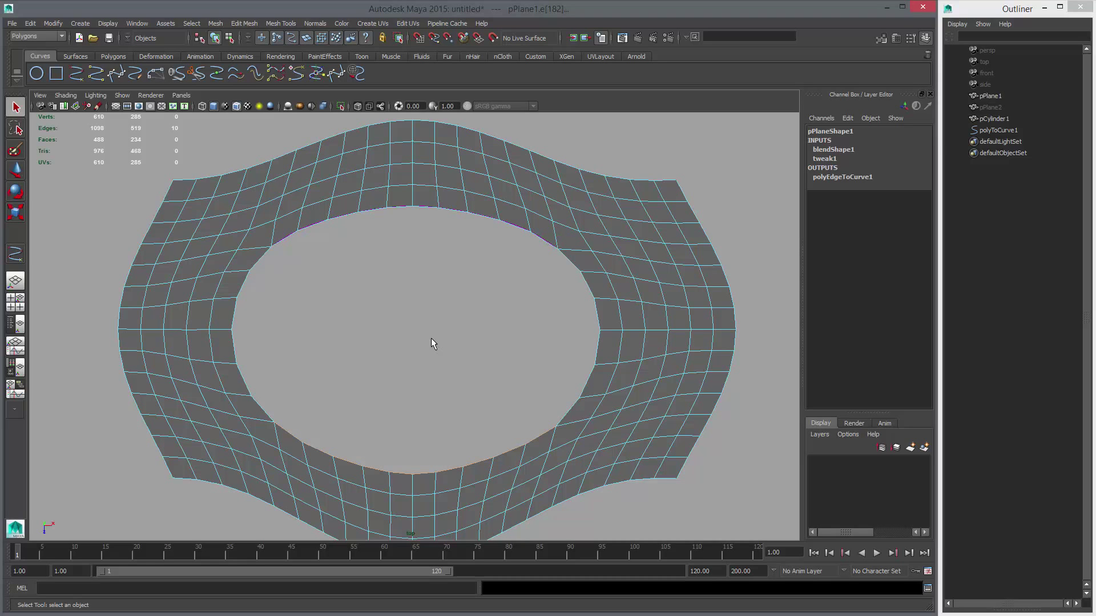
{"action": "key", "text": "g"}
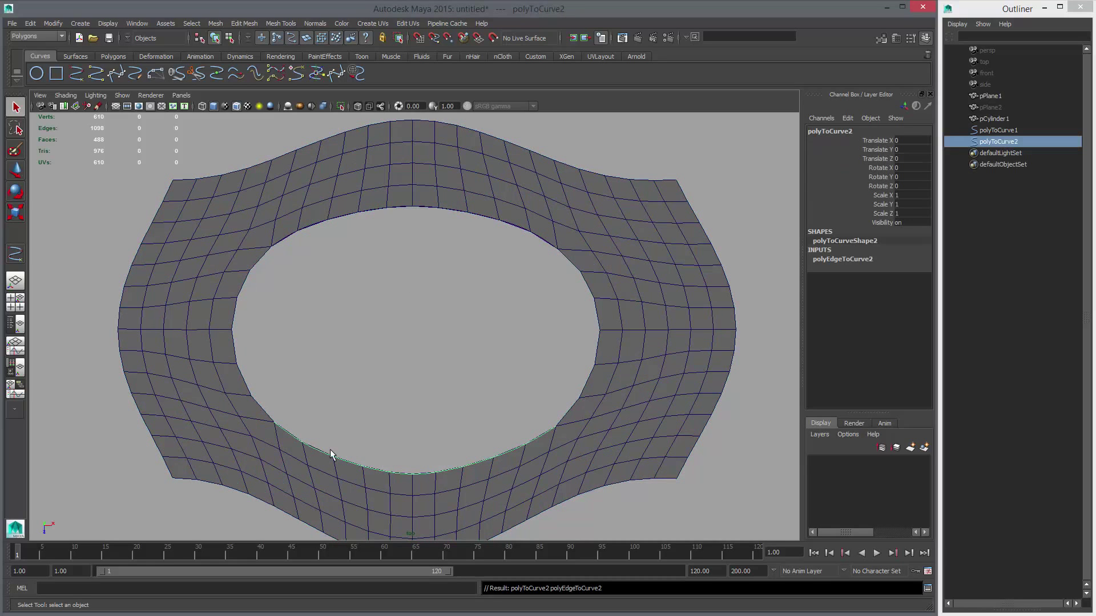
- Convert the hole's left rim edges into curve polyToCurve3
{"action": "right_click_drag", "start_coordinate": [259, 241], "coordinate": [257, 230]}
{"action": "left_click", "coordinate": [259, 257]}
{"action": "double_click", "coordinate": [264, 412], "text": "shift"}
{"action": "key", "text": "g"}
- Convert the hole's right rim edges into curve polyToCurve4 and clear the selection
{"action": "left_click", "coordinate": [605, 262]}
{"action": "right_click_drag", "start_coordinate": [582, 257], "coordinate": [582, 243]}
{"action": "left_click", "coordinate": [570, 261]}
{"action": "double_click", "coordinate": [568, 413], "text": "shift"}
{"action": "key", "text": "g"}
{"action": "left_click", "coordinate": [458, 339]}
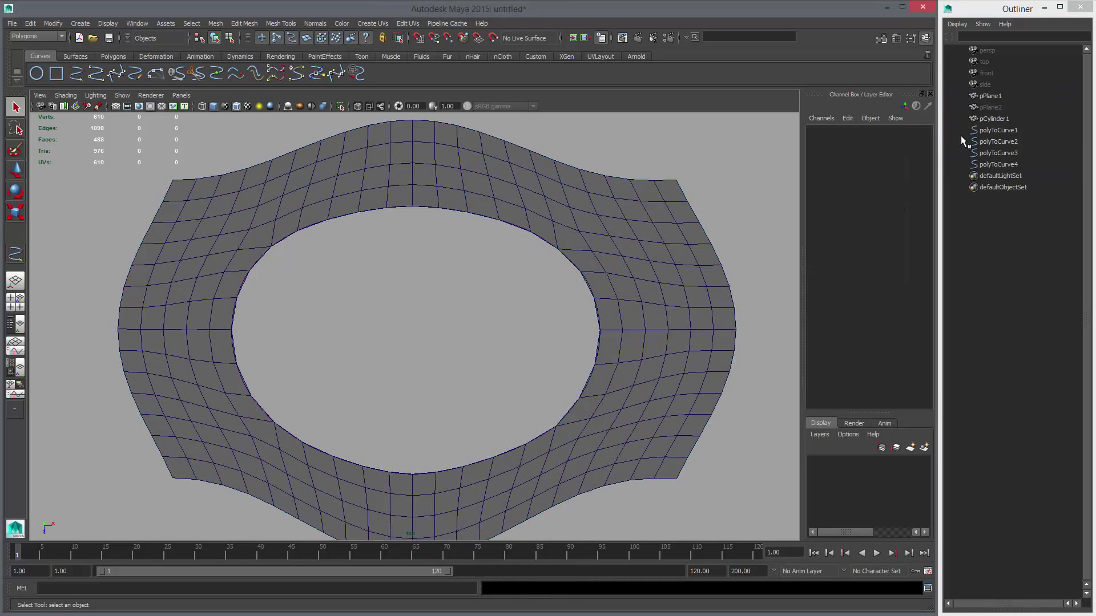
- Build a boundary surface from polyToCurve1–4 to fill the hole, then hide the four curves
{"action": "left_click_drag", "start_coordinate": [991, 130], "coordinate": [988, 166]}
{"action": "key", "text": "space"}
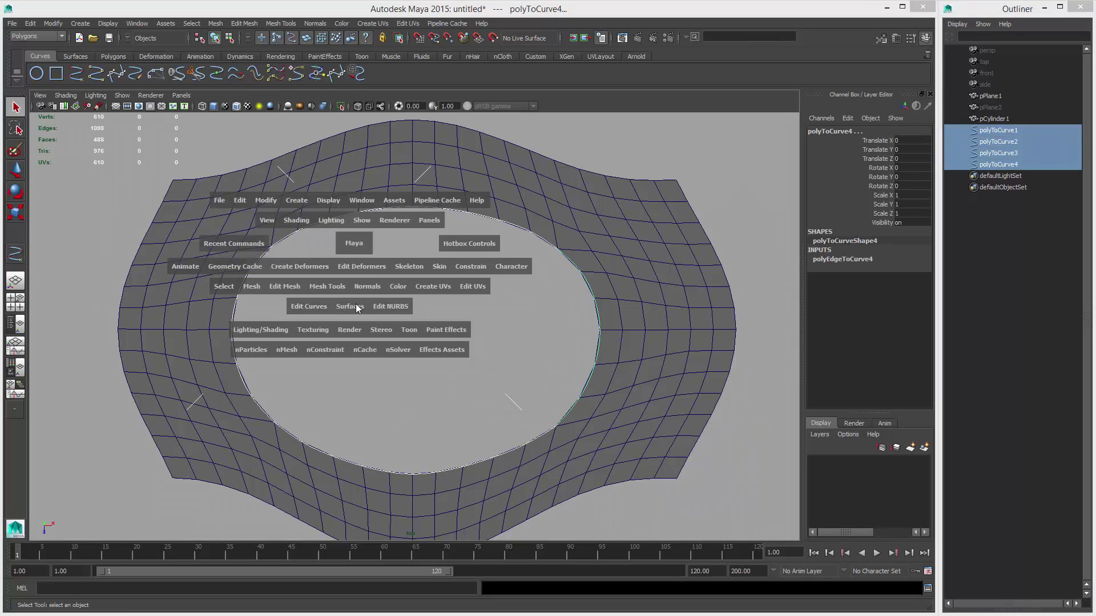
{"action": "left_click", "coordinate": [352, 307]}
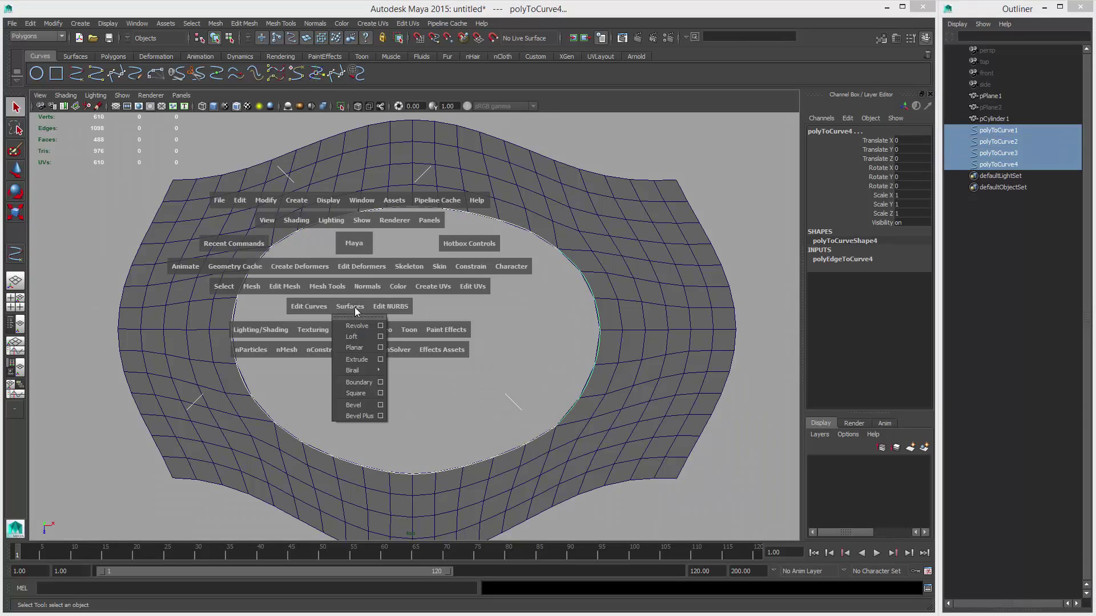
{"action": "left_click", "coordinate": [358, 382]}
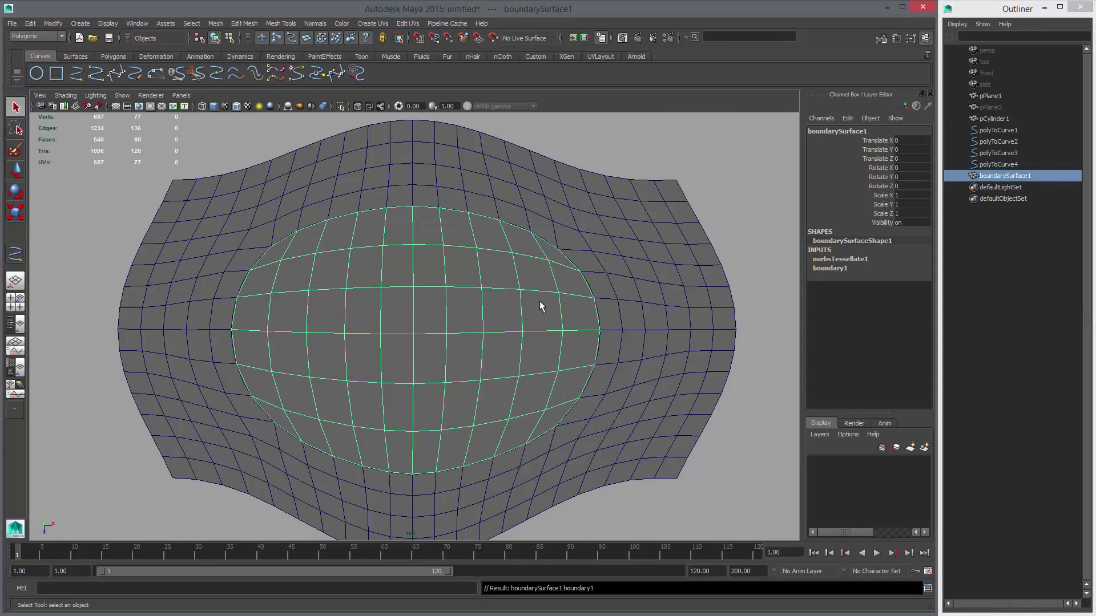
{"action": "scroll", "coordinate": [514, 325], "scroll_direction": "down", "scroll_amount": 3}
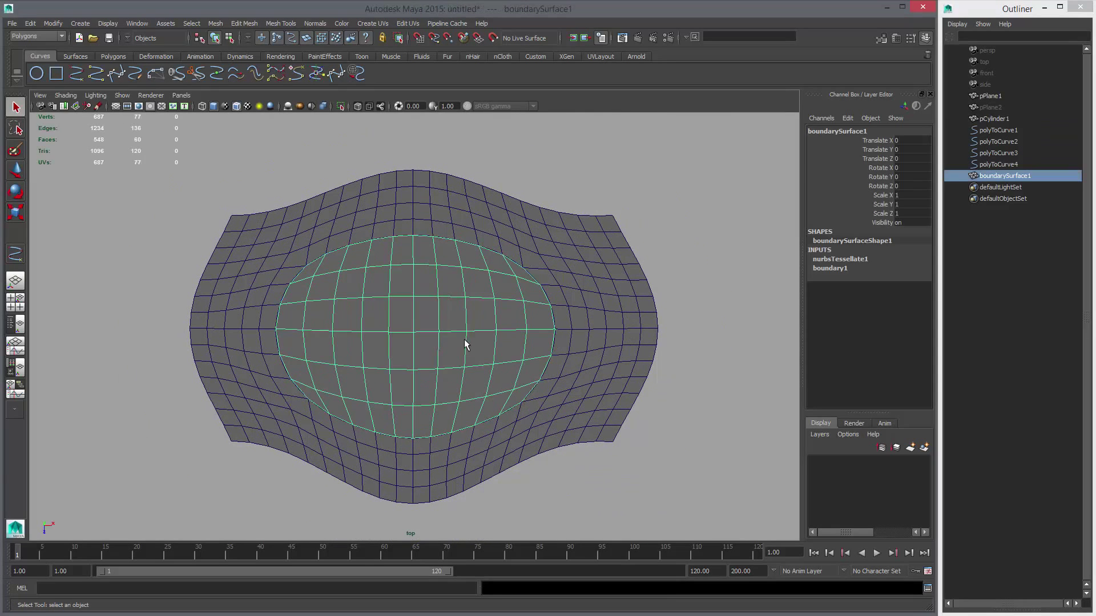
{"action": "left_click", "coordinate": [998, 164]}
{"action": "left_click", "coordinate": [998, 130], "text": "shift"}
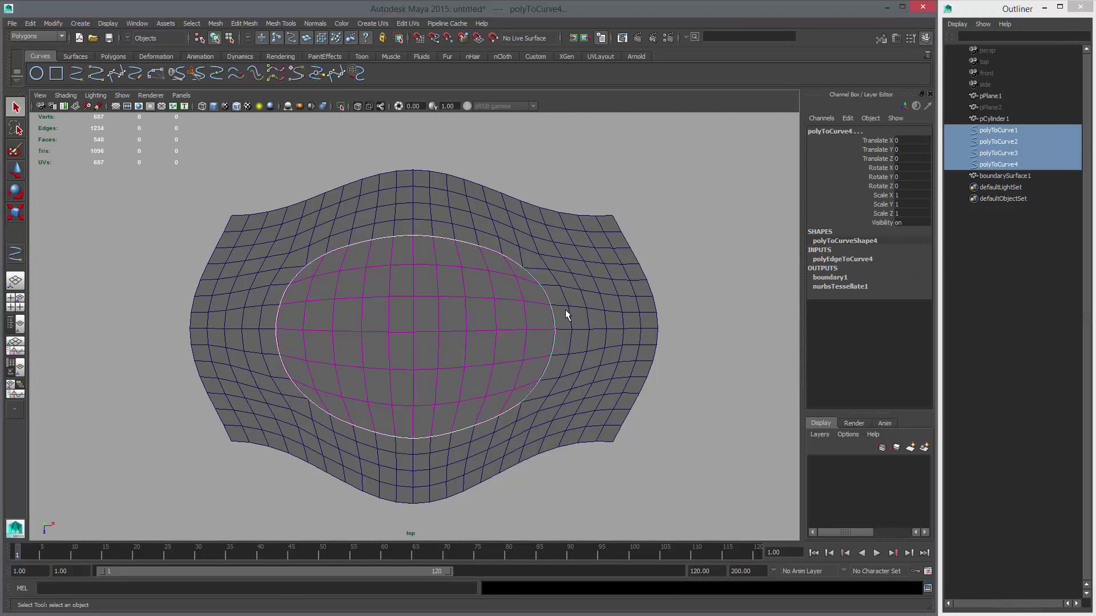
{"action": "key", "text": "ctrl+h"}
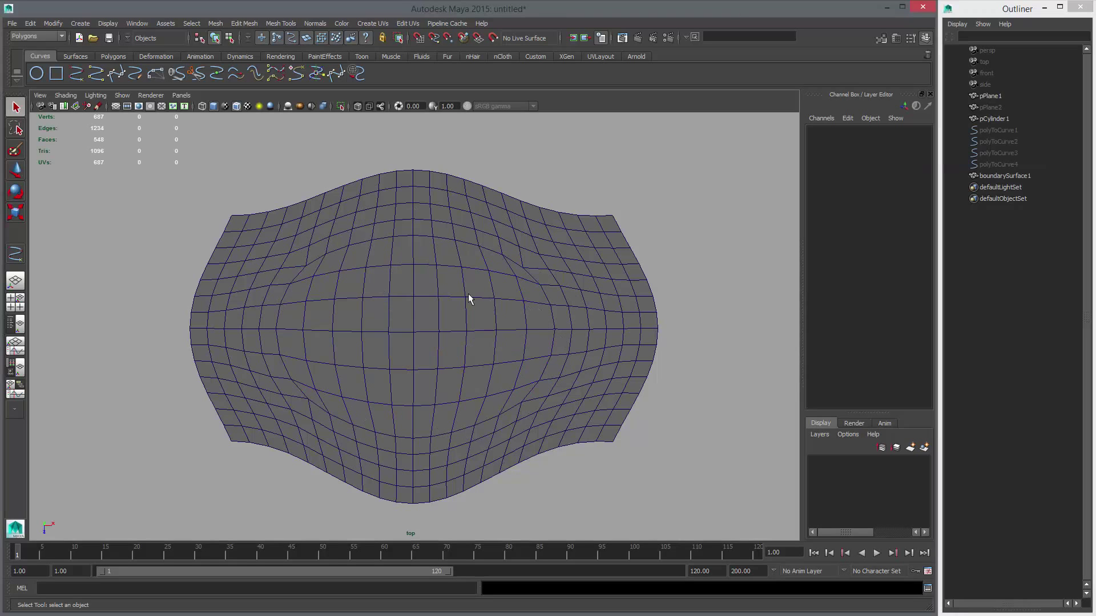
- Combine the boundary patch with the plane mesh and merge their vertices
{"action": "left_click", "coordinate": [461, 295]}
{"action": "left_click", "coordinate": [551, 238], "text": "shift"}
{"action": "left_click", "coordinate": [152, 56]}
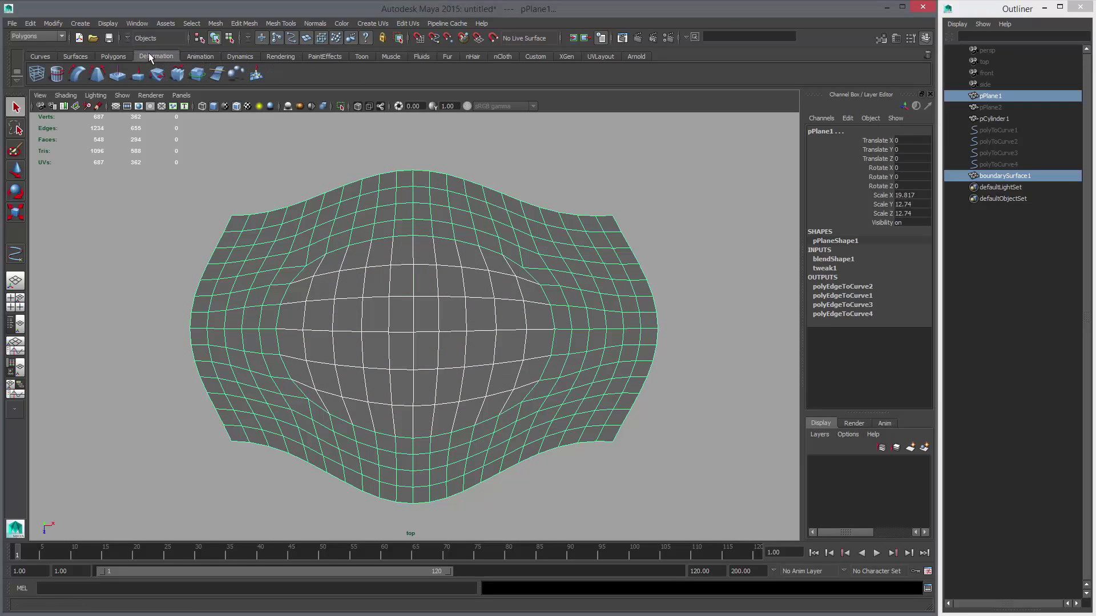
{"action": "left_click", "coordinate": [115, 56]}
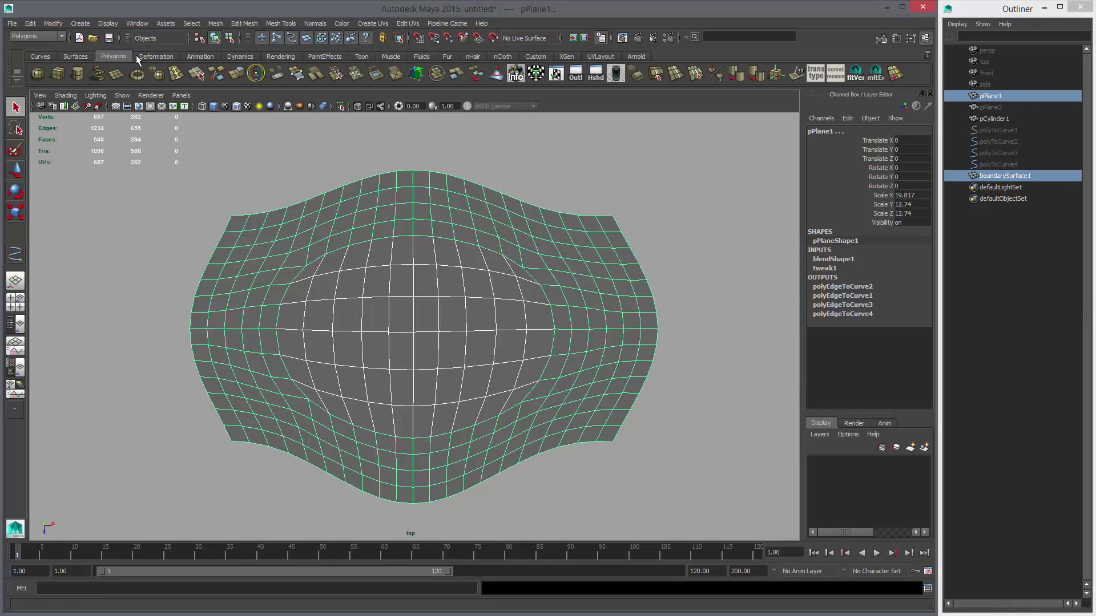
{"action": "left_click", "coordinate": [444, 78]}
{"action": "left_click", "coordinate": [337, 73]}
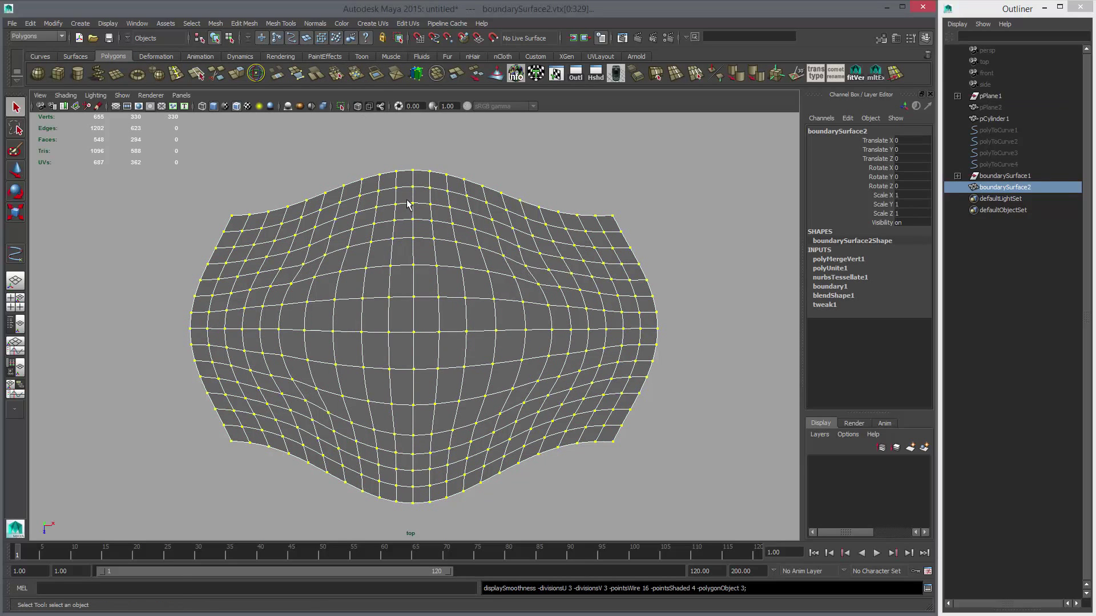
- Undo the combine and merge so patch and plane are separate, then deselect
{"action": "key", "text": "ctrl+z"}
{"action": "key", "text": "ctrl+z"}
{"action": "key", "text": "ctrl+z"}
{"action": "key", "text": "ctrl+z"}
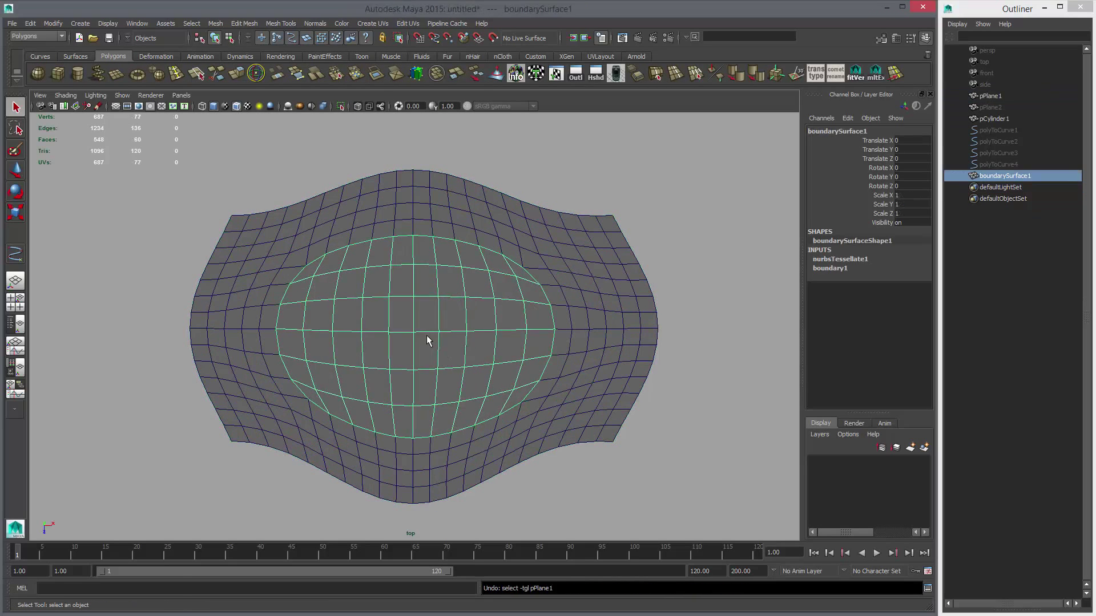
{"action": "key", "text": "ctrl+z"}
{"action": "left_click", "coordinate": [697, 270]}
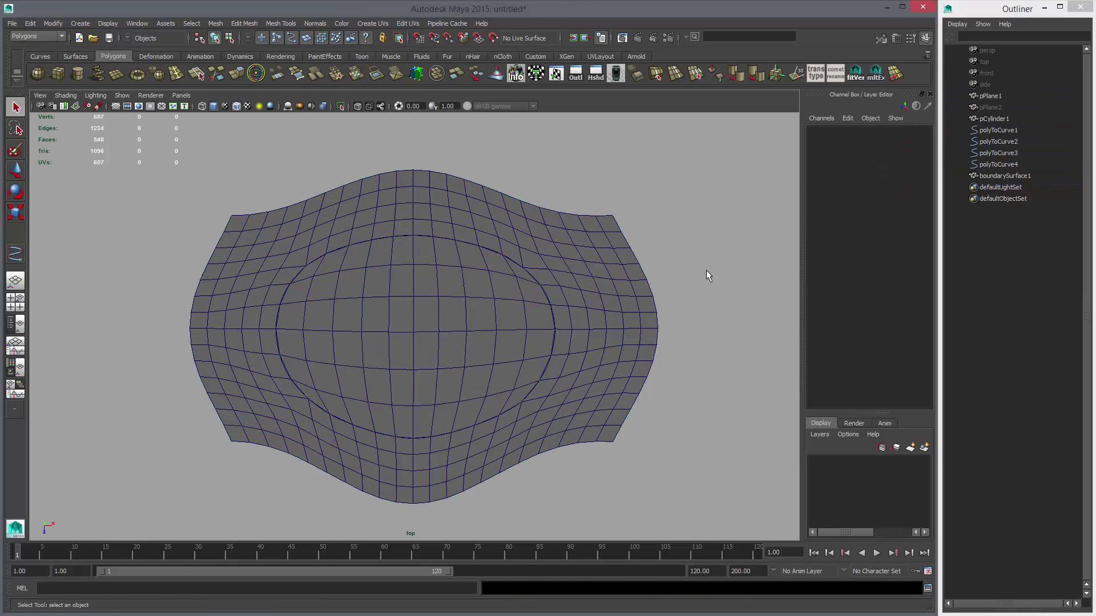
- Centre the pCylinder1 ring in the top view and select its inner edge loop
{"action": "middle_click_drag", "start_coordinate": [720, 270], "coordinate": [231, 280], "text": "alt"}
{"action": "middle_click_drag", "start_coordinate": [658, 205], "coordinate": [498, 214], "text": "alt"}
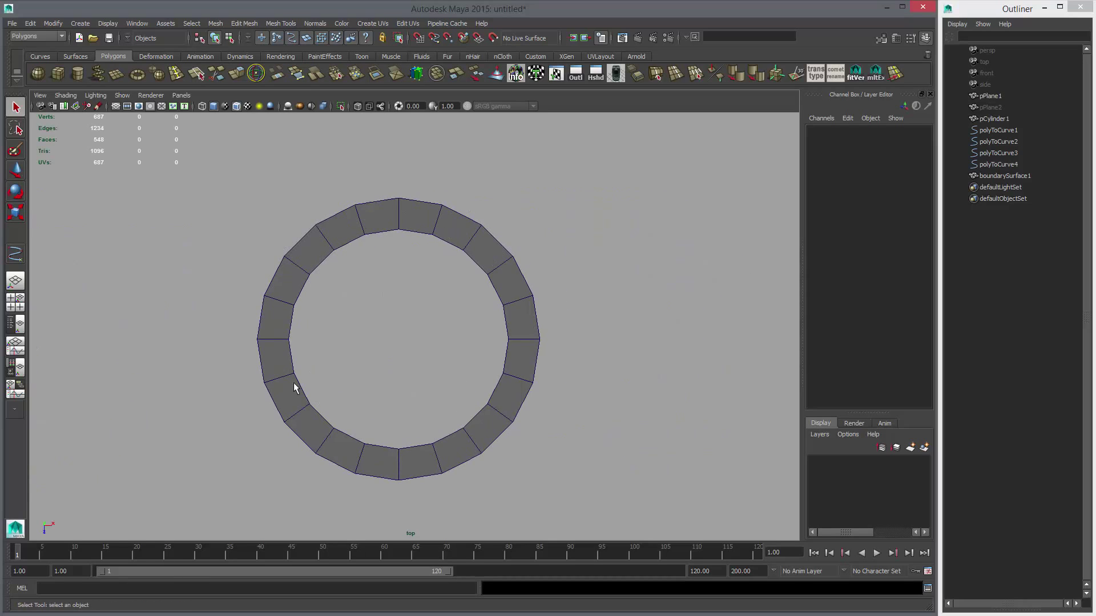
{"action": "scroll", "coordinate": [428, 313], "scroll_direction": "up", "scroll_amount": 3}
{"action": "left_click", "coordinate": [484, 213]}
{"action": "middle_click_drag", "start_coordinate": [496, 305], "coordinate": [501, 299], "text": "alt"}
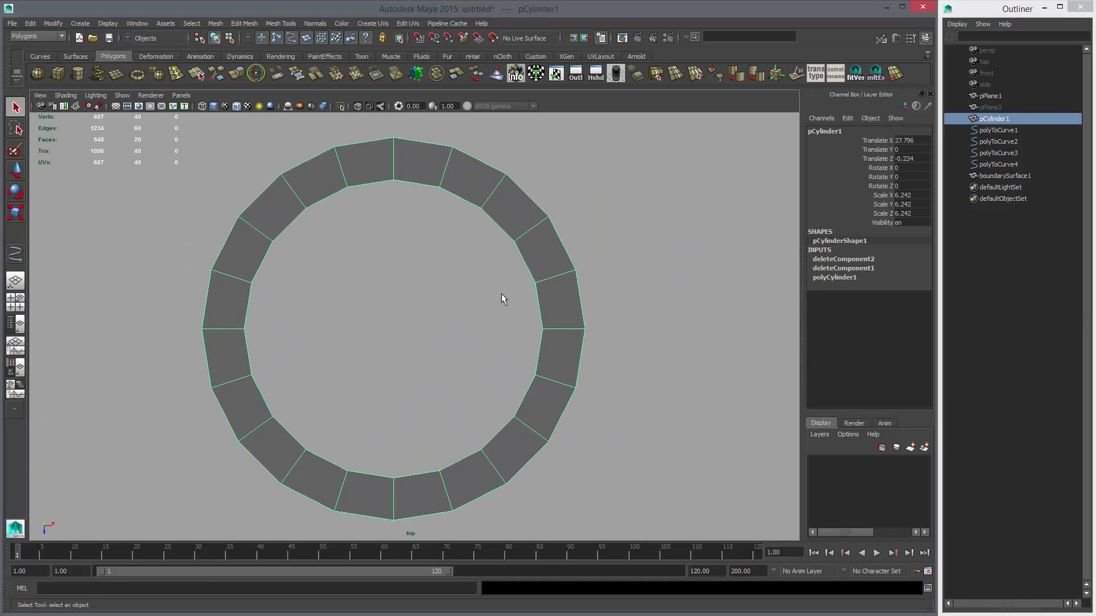
{"action": "right_click_drag", "start_coordinate": [261, 265], "coordinate": [258, 220]}
{"action": "double_click", "coordinate": [289, 225]}
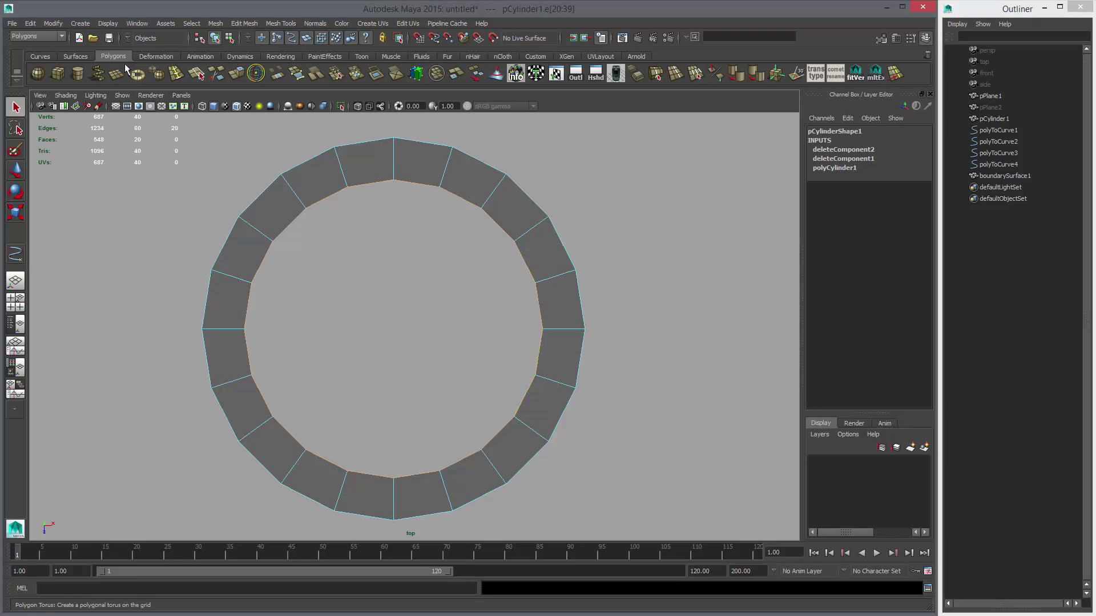
- Switch the shelf to Curves and activate the EP Curve Tool
{"action": "left_click", "coordinate": [83, 54]}
{"action": "left_click", "coordinate": [40, 56]}
{"action": "left_click", "coordinate": [96, 73]}
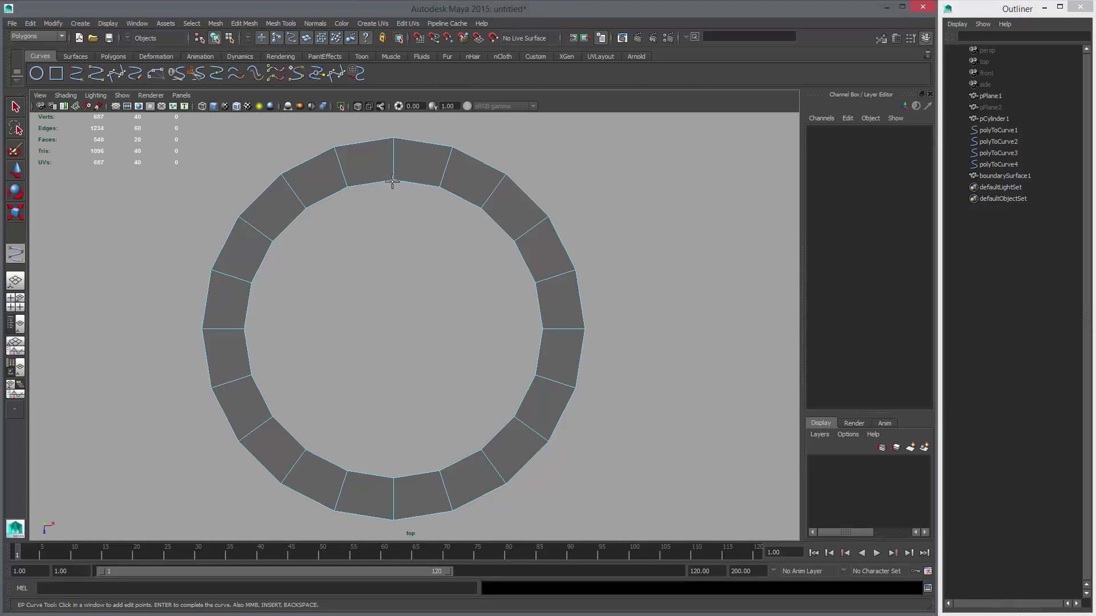
- Draw the top, left, bottom and right straight EP curves of a rectangle inside the hole
{"action": "left_click", "coordinate": [274, 240]}
{"action": "left_click", "coordinate": [513, 240]}
{"action": "key", "text": "Return"}
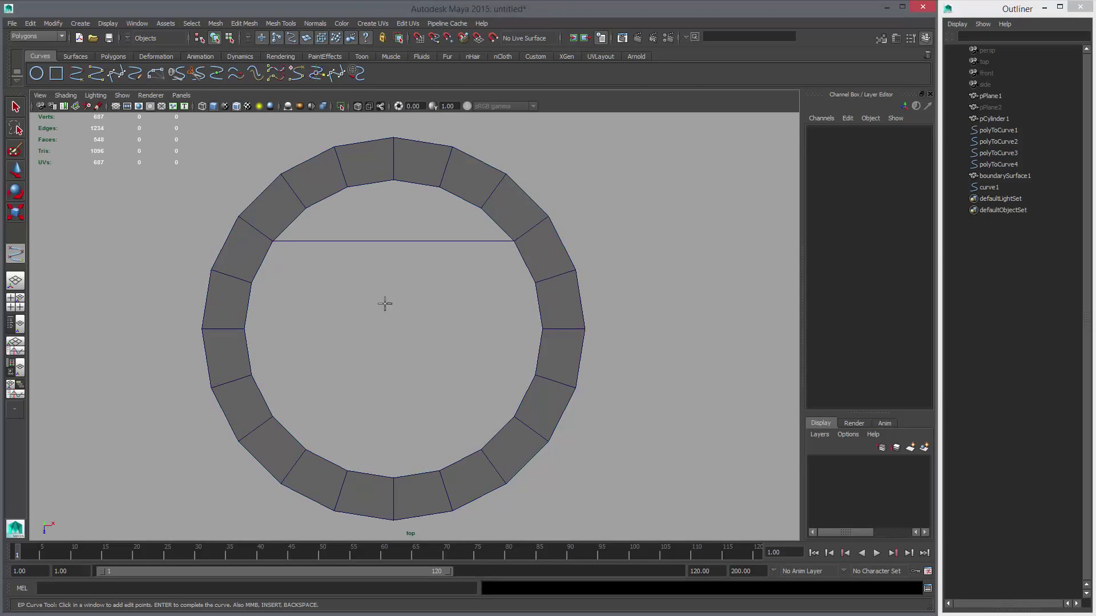
{"action": "left_click", "coordinate": [273, 240]}
{"action": "left_click", "coordinate": [273, 410]}
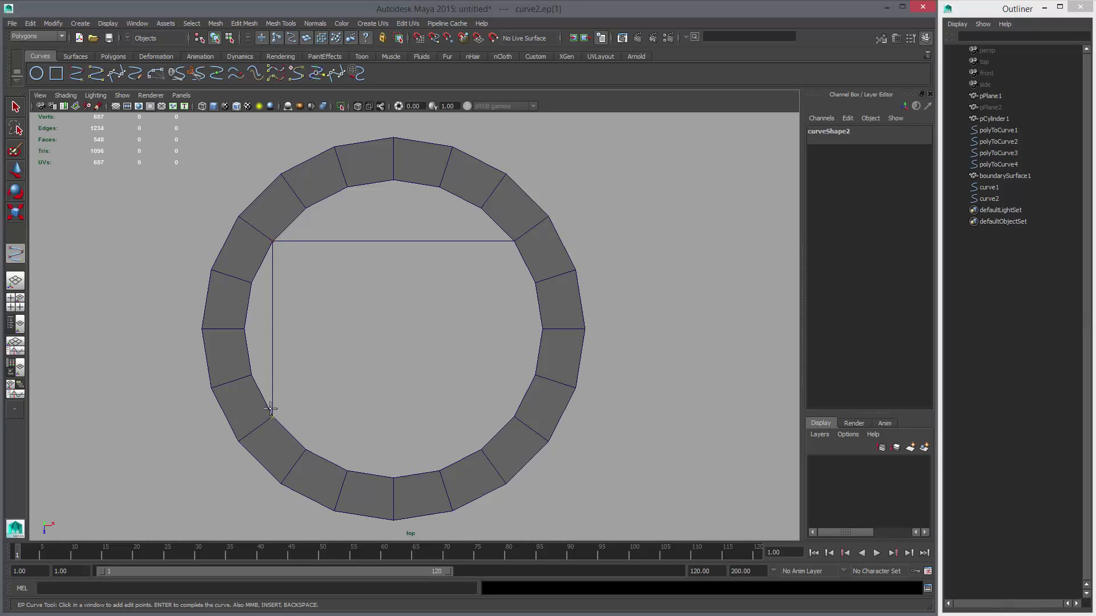
{"action": "key", "text": "Return"}
{"action": "left_click", "coordinate": [273, 417]}
{"action": "left_click", "coordinate": [512, 417]}
{"action": "key", "text": "Return"}
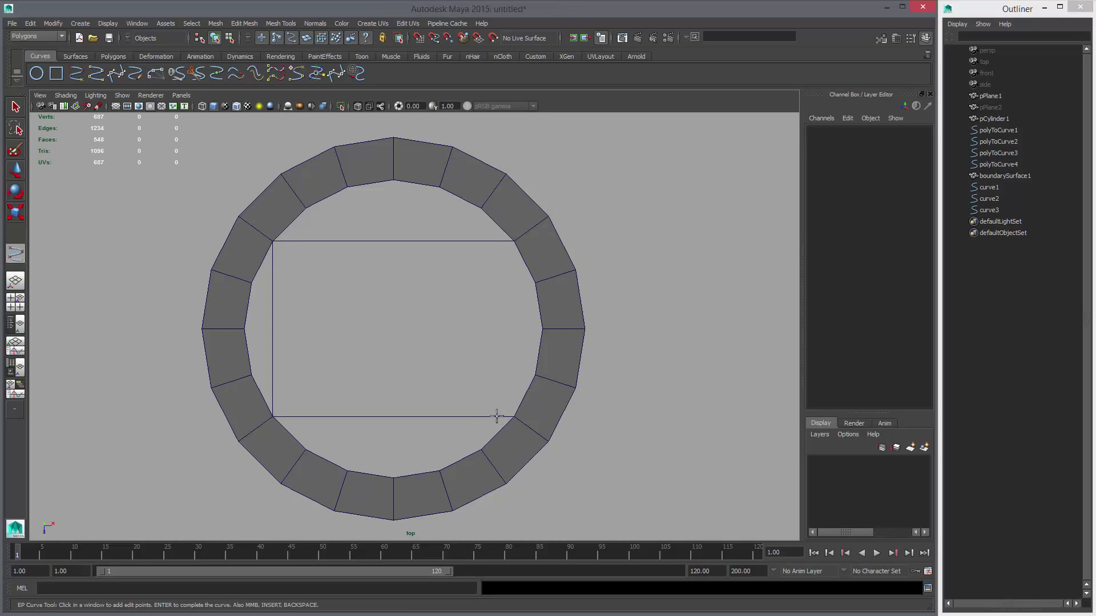
{"action": "left_click", "coordinate": [512, 416]}
{"action": "left_click", "coordinate": [513, 241]}
{"action": "key", "text": "w"}
- Select all four rectangle curves, curve1 to curve4
{"action": "scroll", "coordinate": [451, 365], "scroll_direction": "down", "scroll_amount": 1}
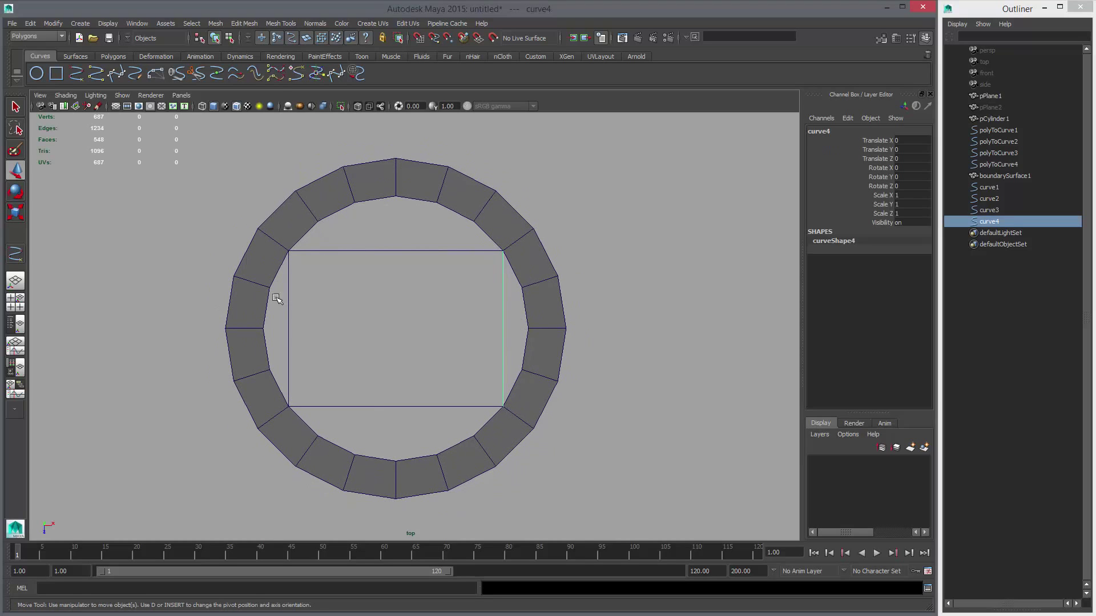
{"action": "left_click", "coordinate": [289, 317]}
{"action": "left_click_drag", "start_coordinate": [354, 238], "coordinate": [367, 285], "text": "shift"}
{"action": "left_click", "coordinate": [414, 405], "text": "shift"}
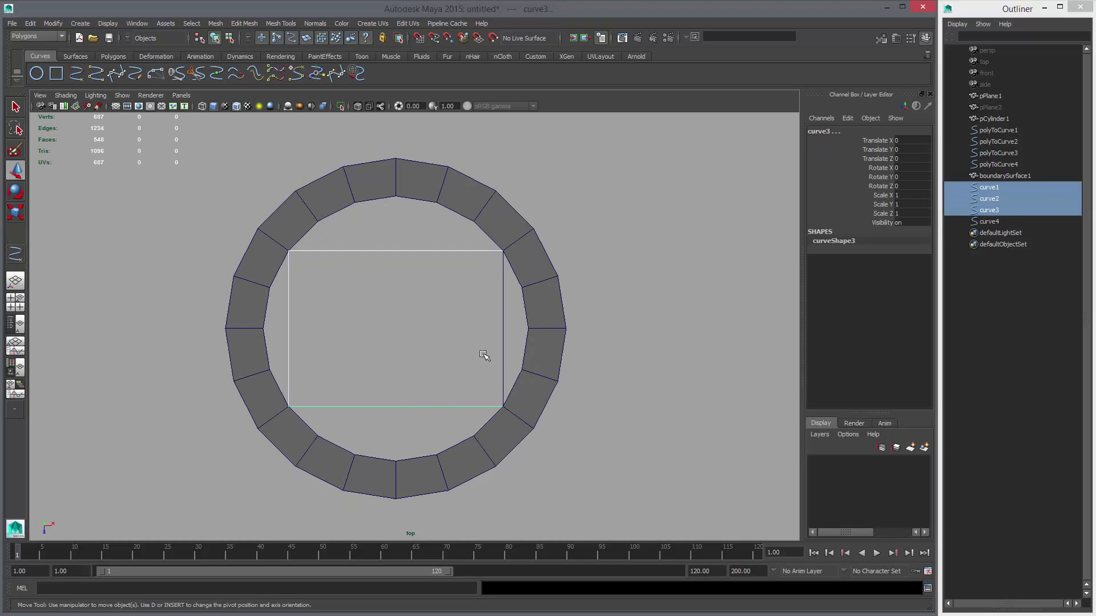
{"action": "left_click", "coordinate": [500, 328], "text": "shift"}
{"action": "middle_click_drag", "start_coordinate": [456, 319], "coordinate": [440, 295], "text": "alt"}
{"action": "middle_click_drag", "start_coordinate": [279, 118], "coordinate": [289, 157], "text": "alt"}
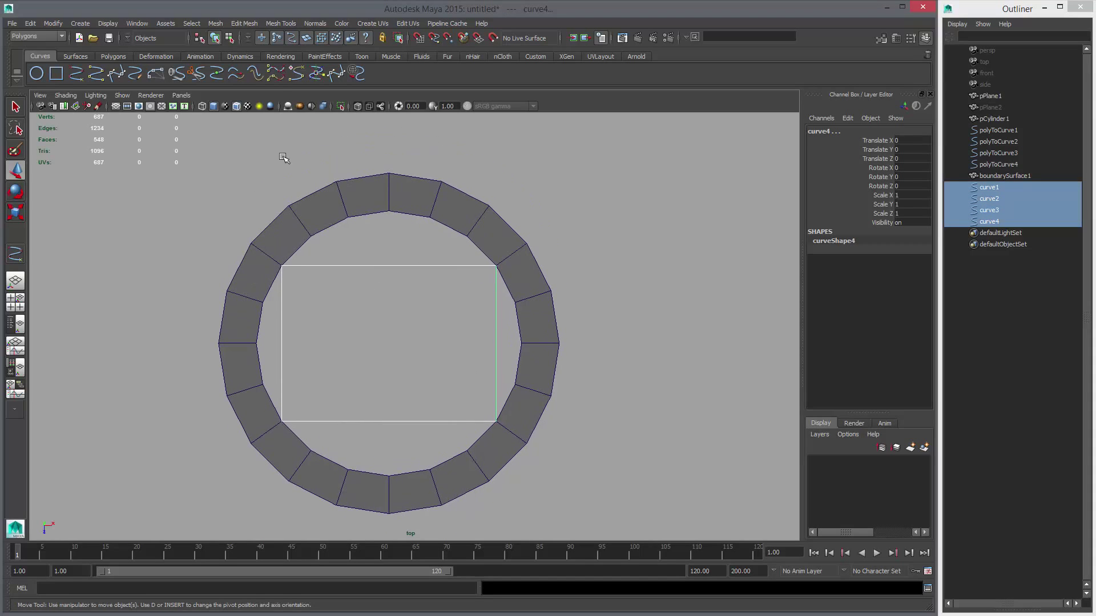
- Convert the ring's upper inner arc edges into curve polyToCurve5
{"action": "left_click", "coordinate": [357, 198]}
{"action": "key", "text": "F10"}
{"action": "left_click", "coordinate": [296, 251]}
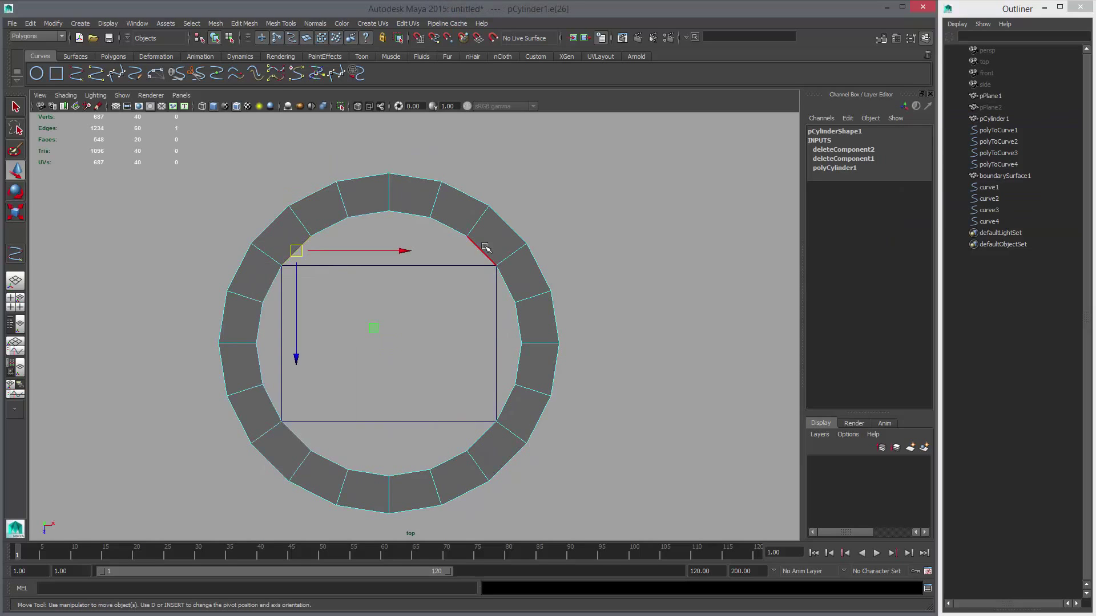
{"action": "double_click", "coordinate": [483, 249], "text": "shift"}
{"action": "key", "text": "space"}
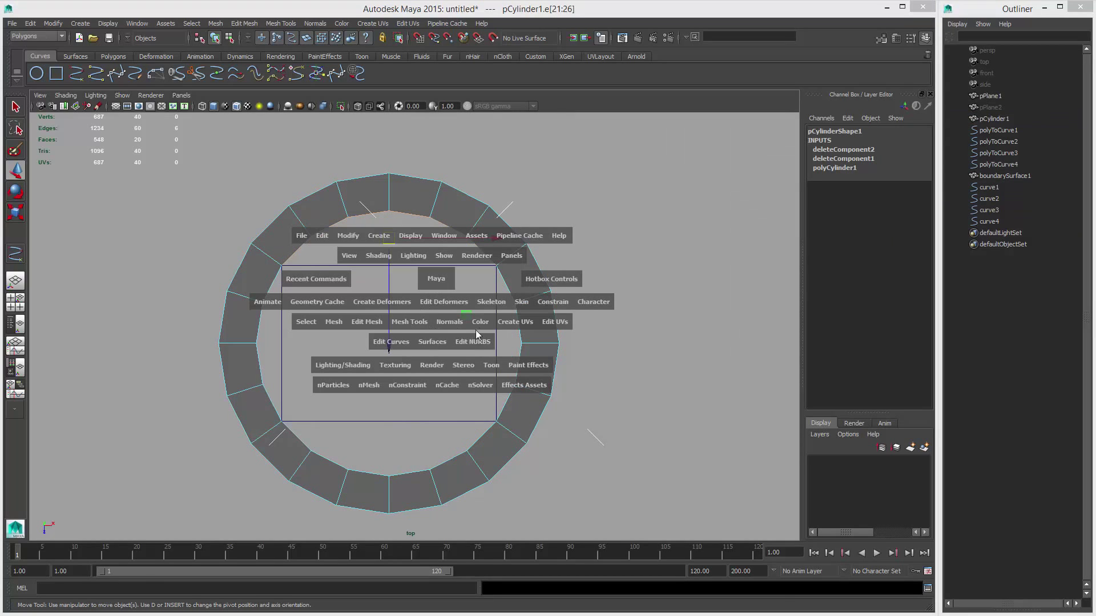
{"action": "left_click", "coordinate": [345, 236]}
{"action": "mouse_move", "coordinate": [394, 413]}
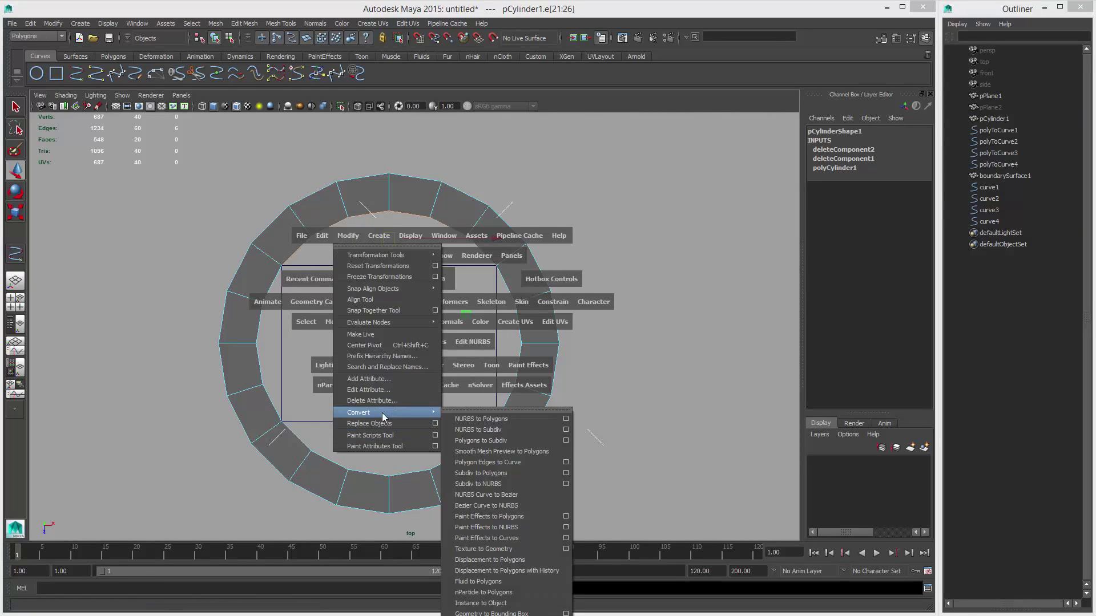
{"action": "left_click", "coordinate": [490, 462]}
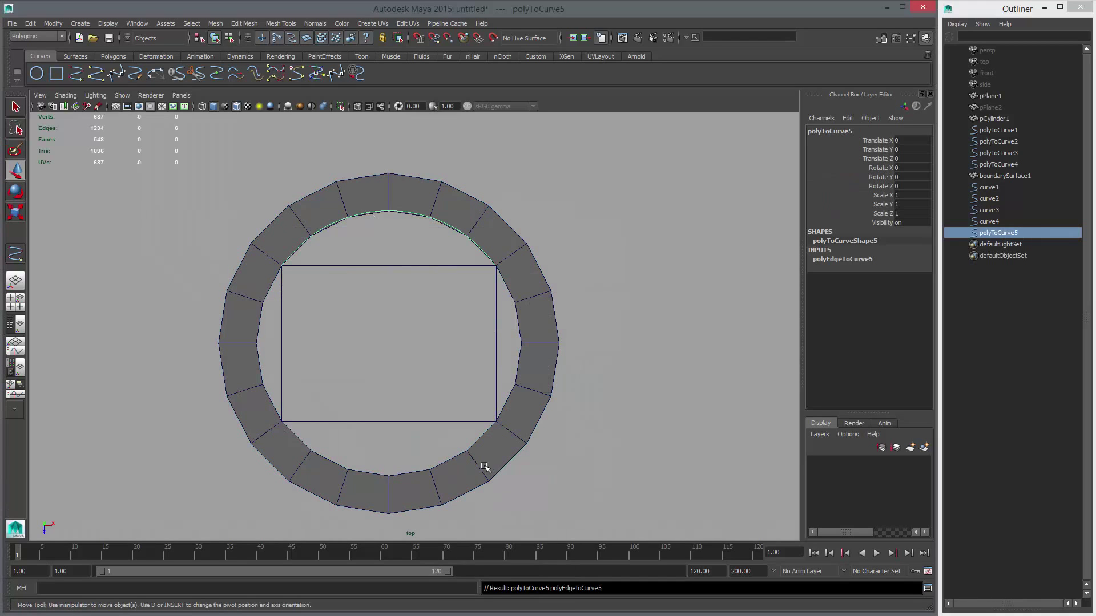
- Convert the ring's lower inner arc edges into curve polyToCurve6
{"action": "left_click", "coordinate": [298, 465]}
{"action": "right_click_drag", "start_coordinate": [296, 423], "coordinate": [298, 445]}
{"action": "mouse_move", "coordinate": [298, 423]}
{"action": "right_mouse_down"}
{"action": "mouse_move", "coordinate": [298, 440]}
{"action": "mouse_move", "coordinate": [290, 412]}
{"action": "right_mouse_up"}
{"action": "left_click", "coordinate": [295, 436]}
{"action": "double_click", "coordinate": [481, 439], "text": "shift"}
{"action": "key", "text": "g"}
- Convert the ring's right inner arc edges into curve polyToCurve7
{"action": "right_click_drag", "start_coordinate": [520, 407], "coordinate": [520, 382]}
{"action": "left_click", "coordinate": [509, 401]}
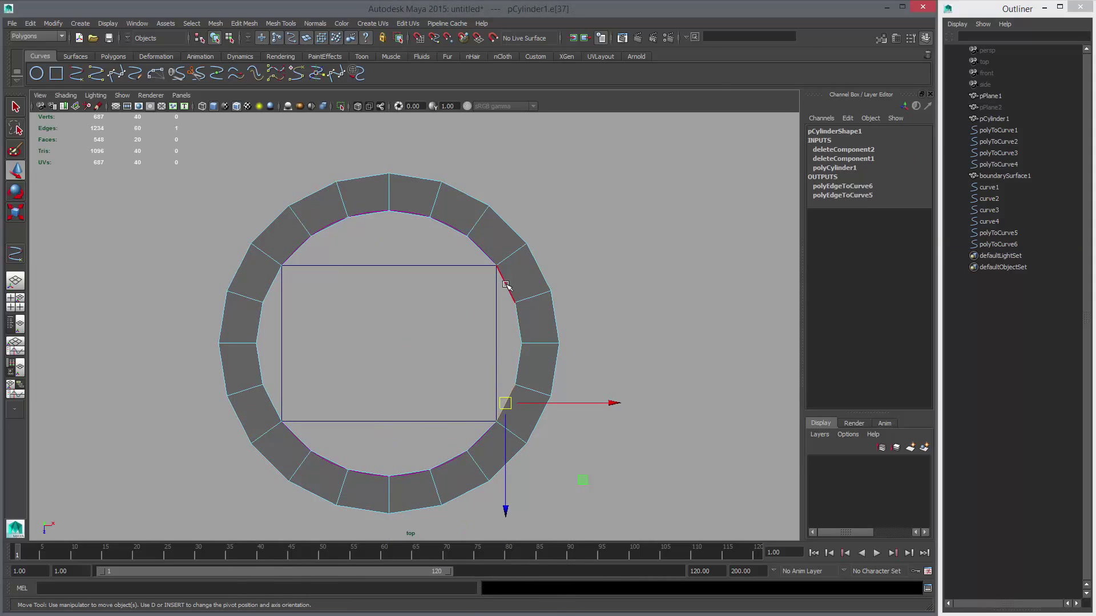
{"action": "double_click", "coordinate": [505, 289], "text": "shift"}
{"action": "key", "text": "g"}
- Convert the left inner arc into polyToCurve8 and select all four arc curves
{"action": "right_click_drag", "start_coordinate": [233, 342], "coordinate": [233, 315]}
{"action": "left_click", "coordinate": [273, 403]}
{"action": "double_click", "coordinate": [272, 287], "text": "shift"}
{"action": "key", "text": "g"}
{"action": "left_click_drag", "start_coordinate": [1005, 234], "coordinate": [1004, 267]}
{"action": "key", "text": "space"}
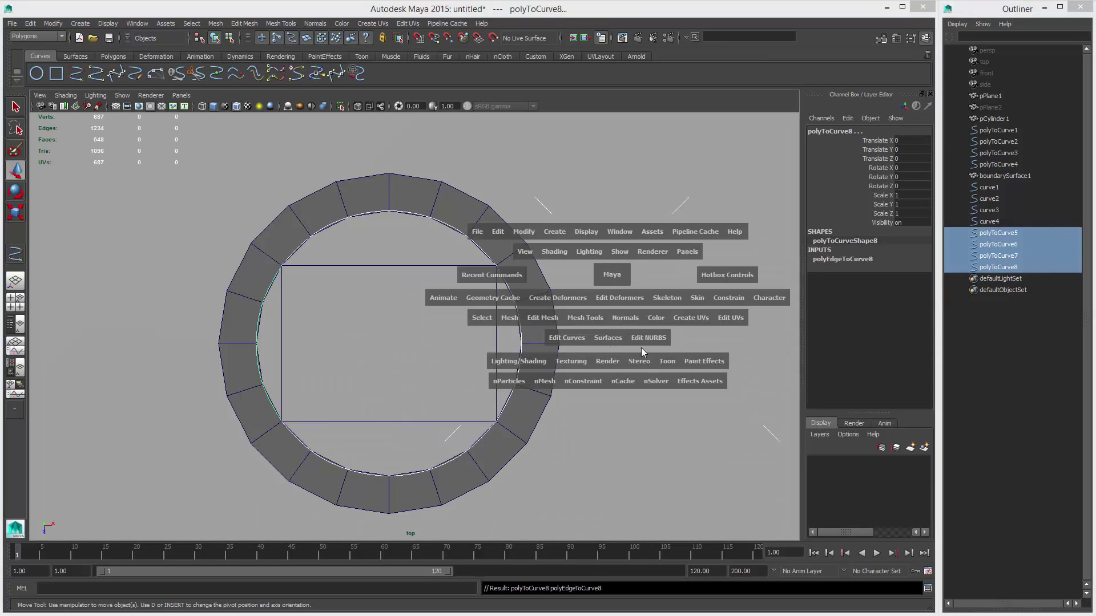
- Build a boundary patch from the four arcs, combine it with the ring, and merge vertices
{"action": "left_click_drag", "start_coordinate": [625, 341], "coordinate": [620, 414]}
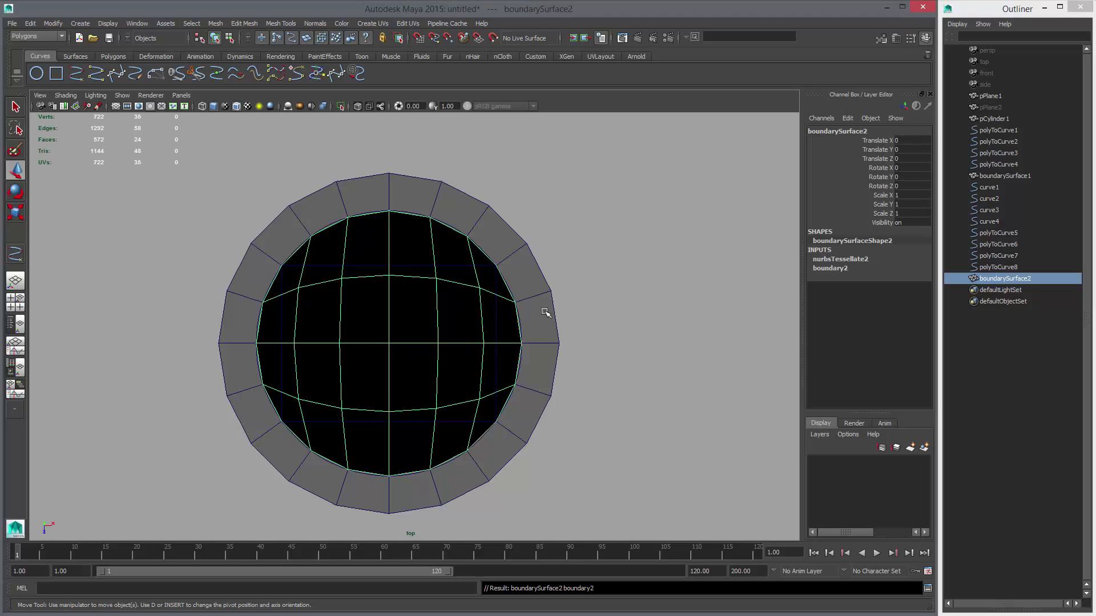
{"action": "left_click", "coordinate": [448, 323]}
{"action": "left_click", "coordinate": [471, 217], "text": "shift"}
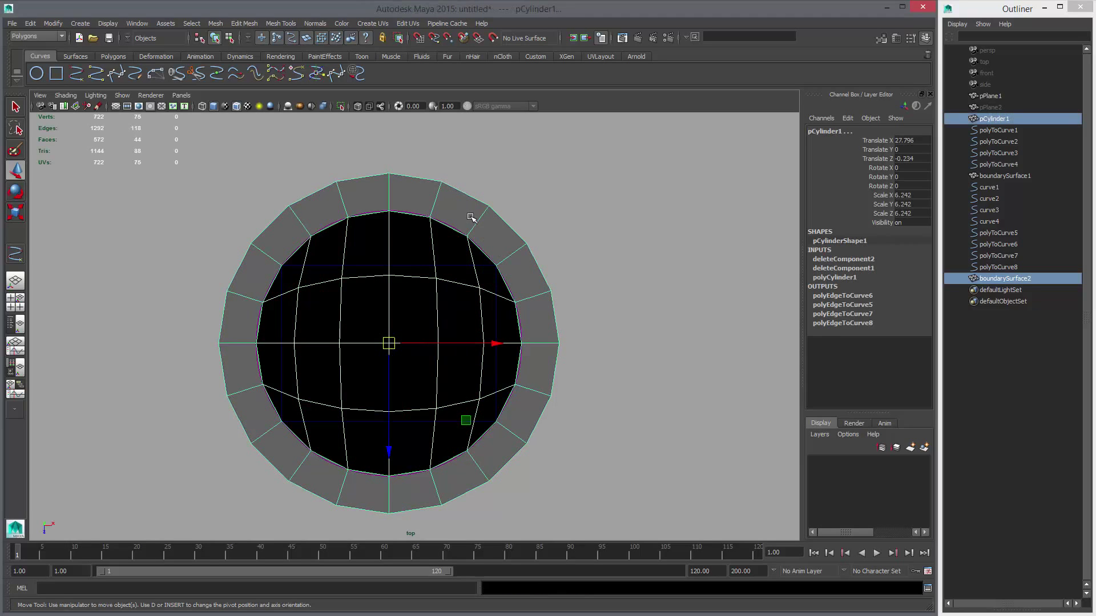
{"action": "left_click", "coordinate": [118, 56]}
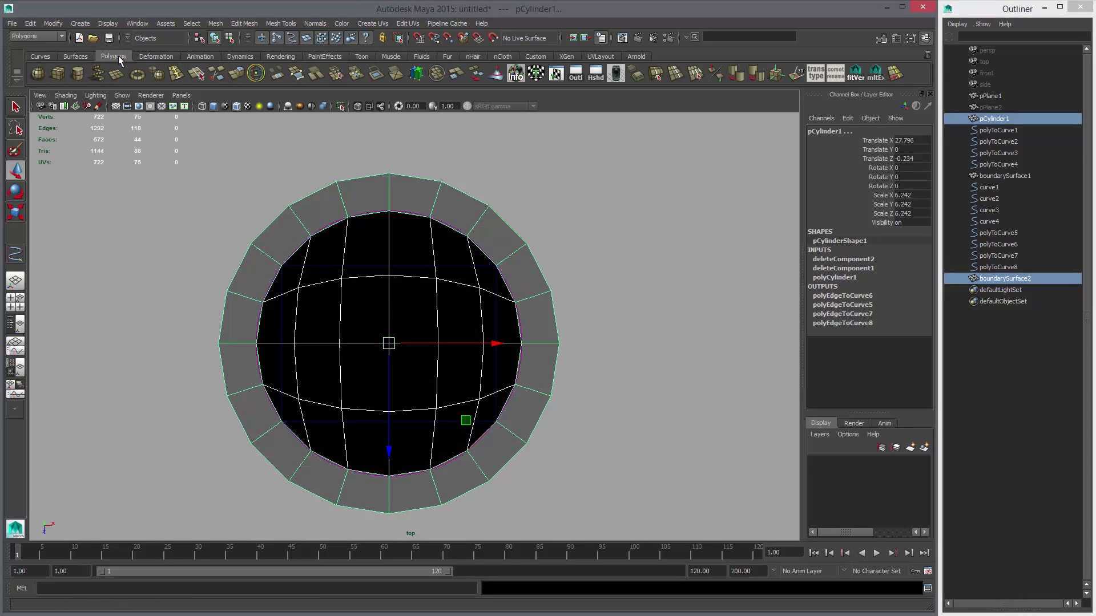
{"action": "left_click", "coordinate": [438, 74]}
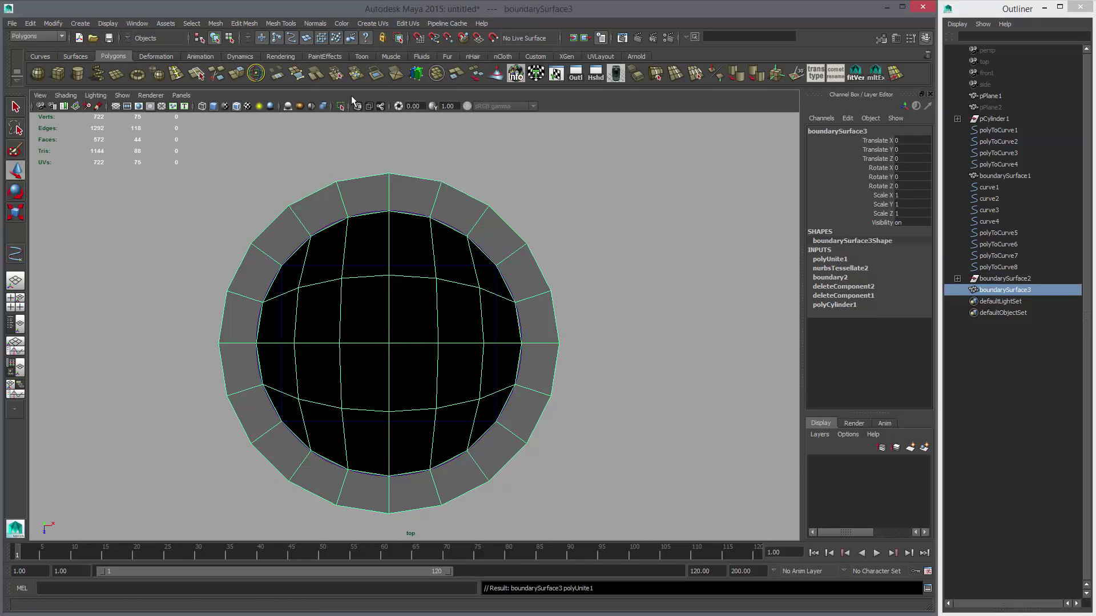
{"action": "left_click", "coordinate": [336, 74]}
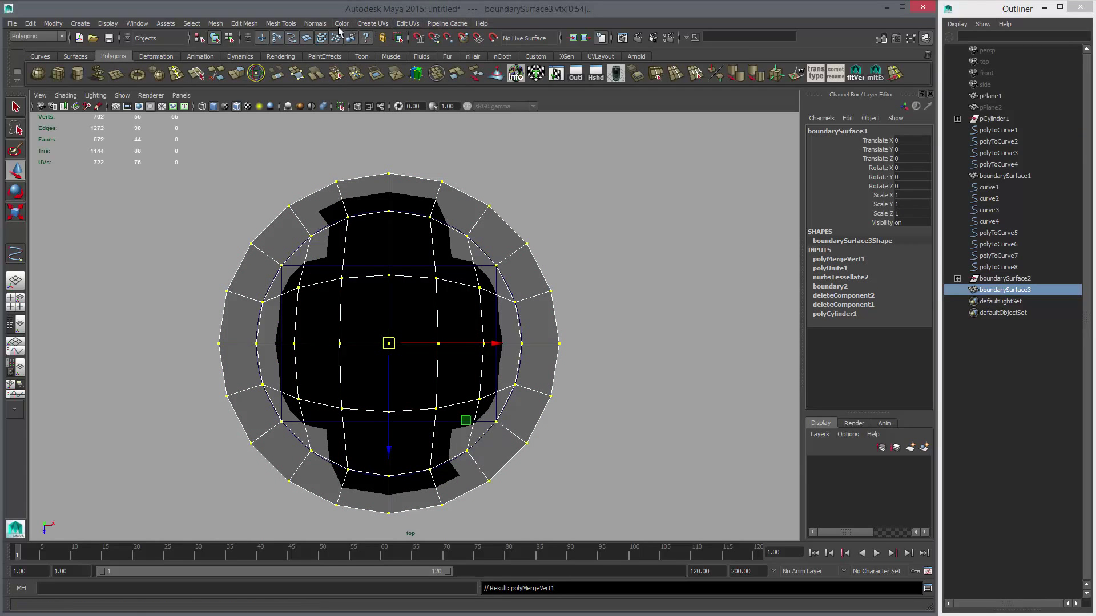
- Reverse the combined mesh's normals so all faces point the same way
{"action": "left_click", "coordinate": [314, 24]}
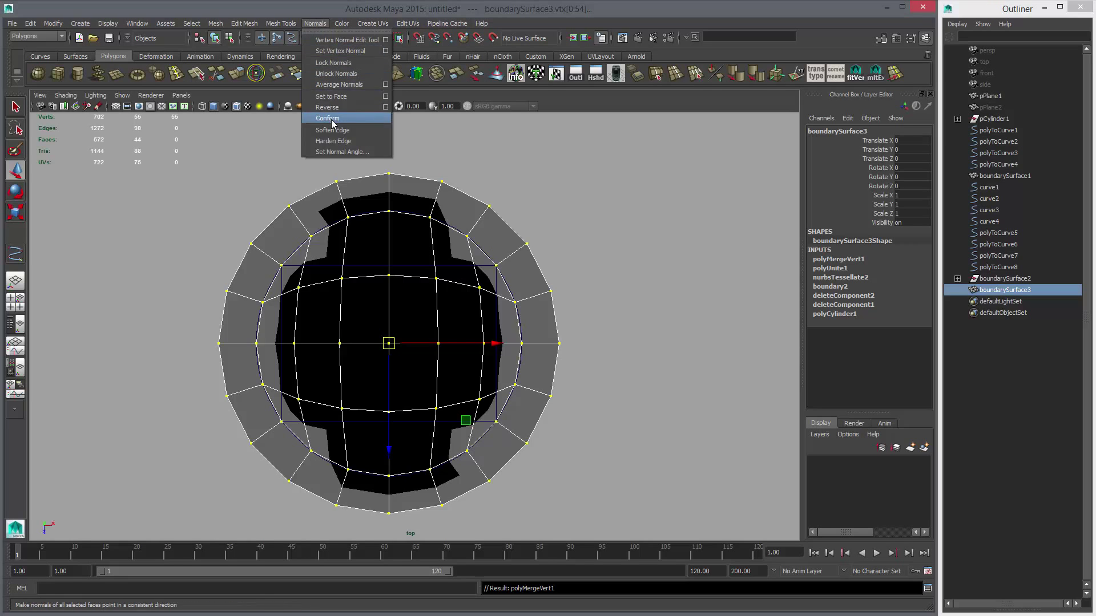
{"action": "left_click", "coordinate": [333, 108]}
{"action": "left_click", "coordinate": [458, 271]}
{"action": "left_click", "coordinate": [410, 238]}
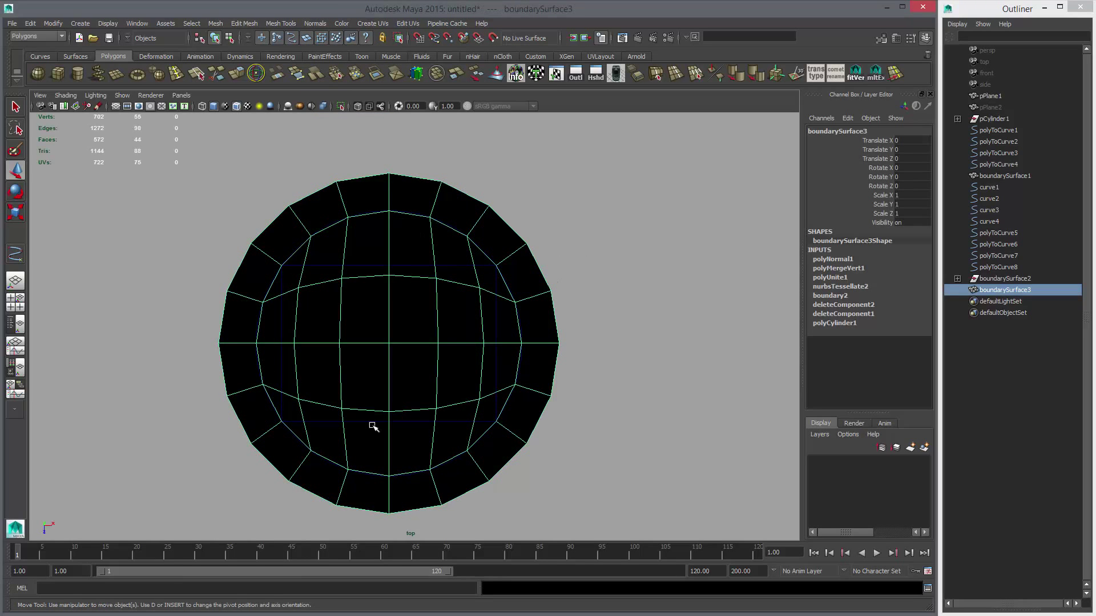
{"action": "left_click", "coordinate": [315, 23]}
{"action": "left_click", "coordinate": [350, 107]}
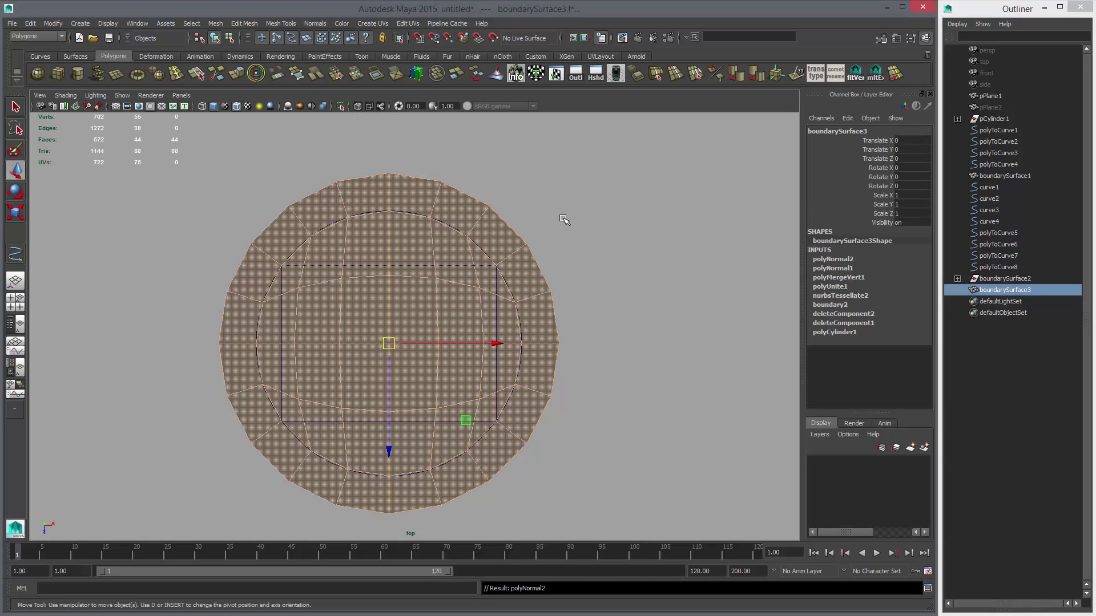
{"action": "left_click", "coordinate": [553, 259]}
{"action": "key", "text": "space"}
{"action": "key", "text": "space"}
- Delete the leftover rectangle and arc construction curves, keeping the disc mesh
{"action": "left_click", "coordinate": [626, 282]}
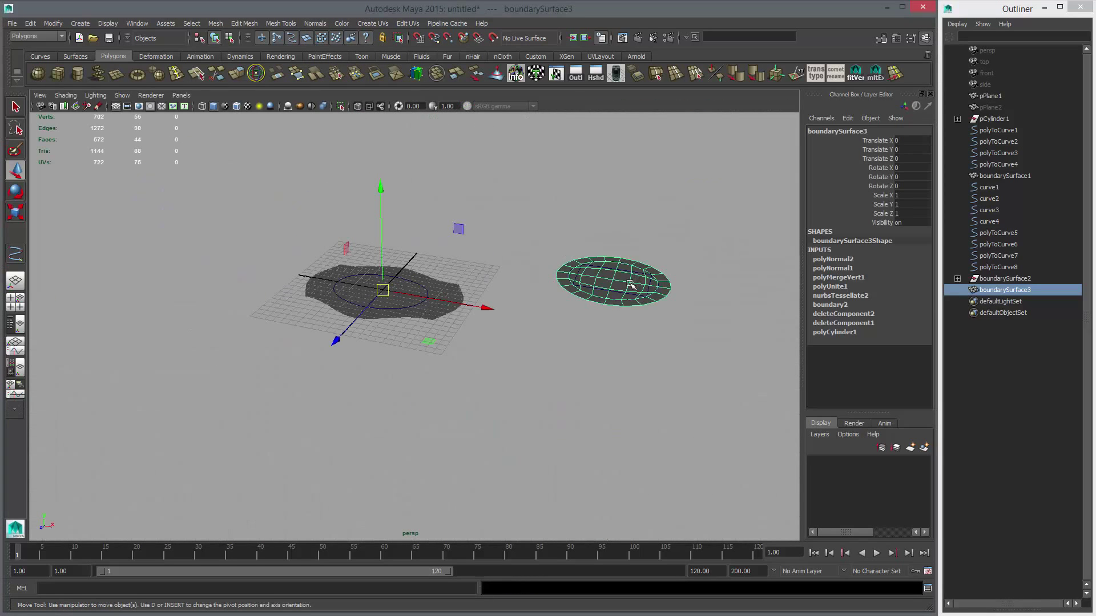
{"action": "left_click_drag", "start_coordinate": [504, 199], "coordinate": [713, 346]}
{"action": "key", "text": "Delete"}
- Frame the disc, inspect it with smooth preview, then return to the full top view
{"action": "left_click", "coordinate": [630, 291]}
{"action": "key", "text": "f"}
{"action": "left_click_drag", "start_coordinate": [626, 274], "coordinate": [693, 337], "text": "alt"}
{"action": "key", "text": "3"}
{"action": "right_click_drag", "start_coordinate": [693, 337], "coordinate": [472, 311], "text": "alt"}
{"action": "left_click_drag", "start_coordinate": [472, 310], "coordinate": [274, 337], "text": "alt"}
{"action": "right_click_drag", "start_coordinate": [274, 336], "coordinate": [542, 376], "text": "alt"}
{"action": "left_click_drag", "start_coordinate": [542, 376], "coordinate": [436, 217], "text": "alt"}
{"action": "key", "text": "1"}
{"action": "key", "text": "space"}
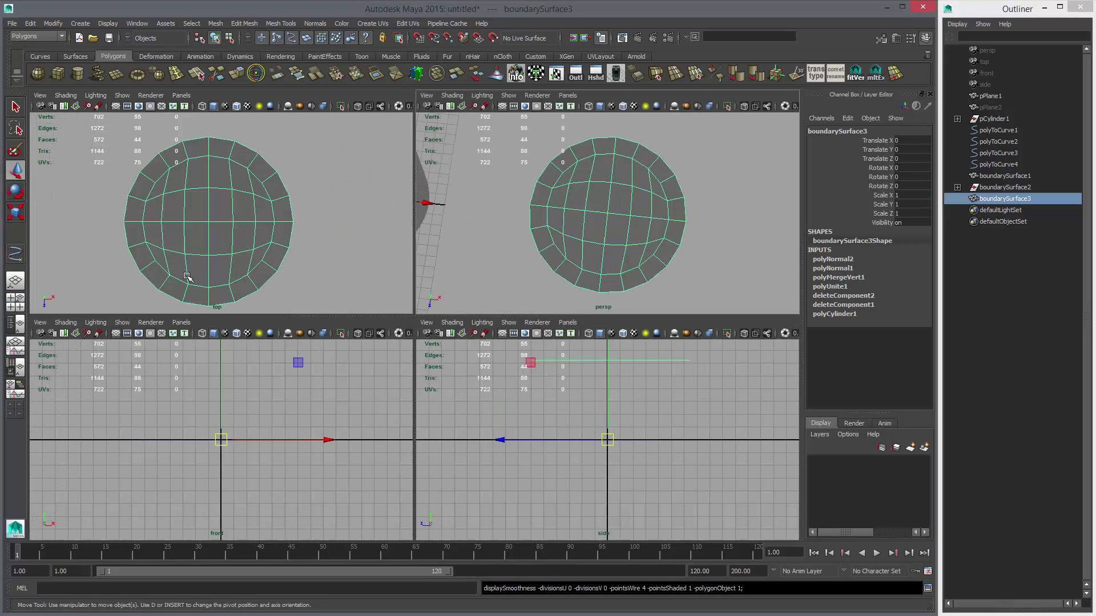
{"action": "key", "text": "space"}
- Select the disc's ten central faces in face mode
{"action": "scroll", "coordinate": [548, 296], "scroll_direction": "down", "scroll_amount": 5}
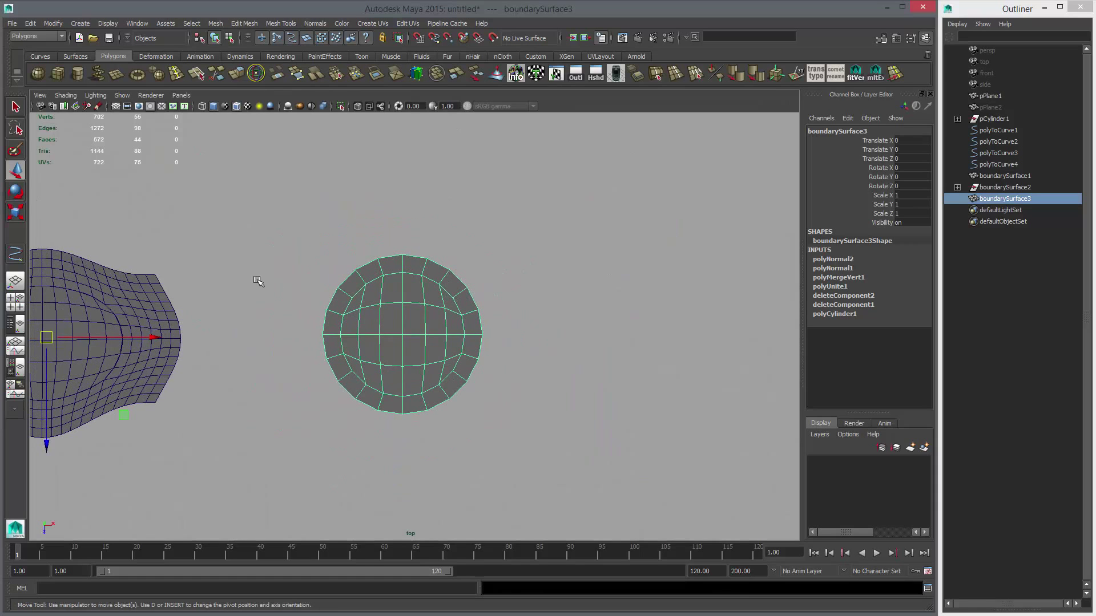
{"action": "right_click_drag", "start_coordinate": [532, 310], "coordinate": [404, 306], "text": "alt"}
{"action": "middle_click_drag", "start_coordinate": [262, 308], "coordinate": [327, 296], "text": "alt"}
{"action": "middle_click_drag", "start_coordinate": [596, 294], "coordinate": [558, 299], "text": "alt"}
{"action": "right_click_drag", "start_coordinate": [559, 299], "coordinate": [564, 334], "text": "alt"}
{"action": "scroll", "coordinate": [403, 300], "scroll_direction": "up", "scroll_amount": 2}
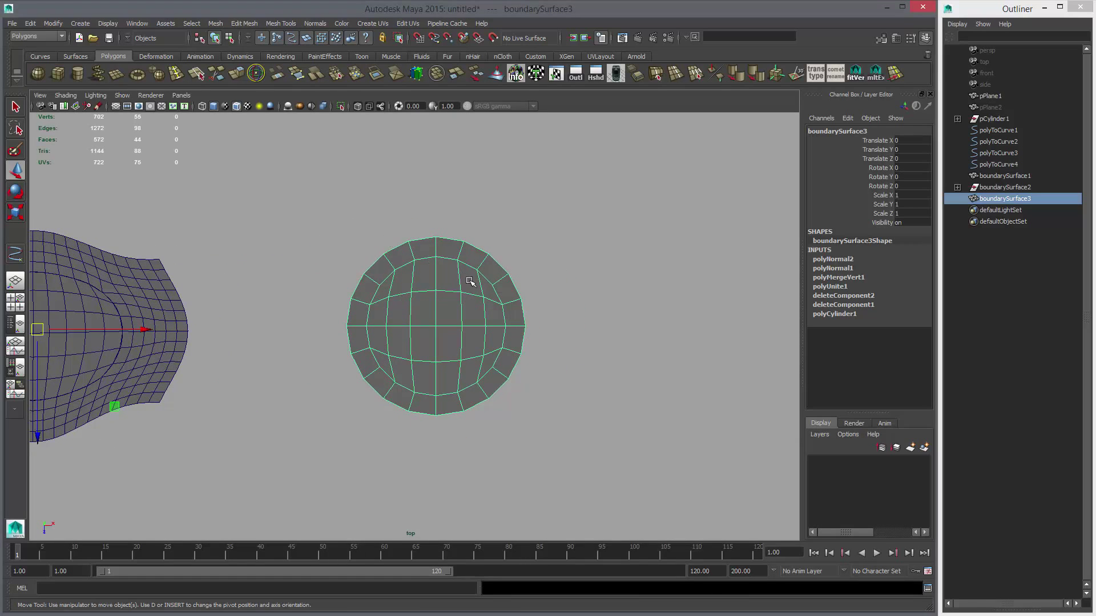
{"action": "right_click_drag", "start_coordinate": [460, 294], "coordinate": [460, 323]}
{"action": "left_click_drag", "start_coordinate": [400, 312], "coordinate": [487, 344]}
- Grow the selection to the 24 inner faces and delete them, leaving an open ring
{"action": "key", "text": "shift+period"}
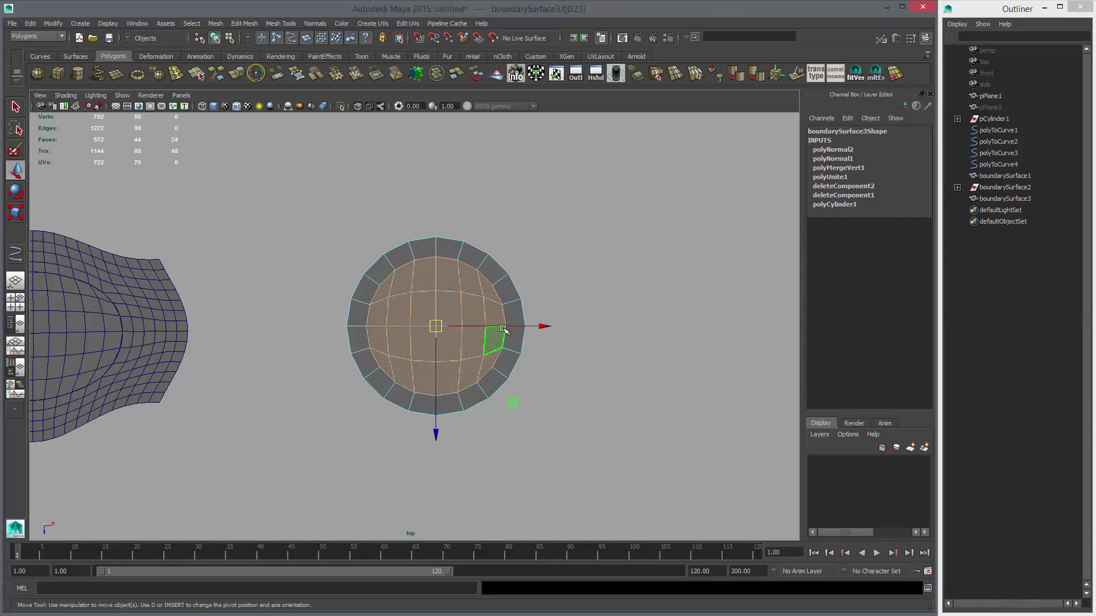
{"action": "key", "text": "Delete"}
{"action": "right_click_drag", "start_coordinate": [497, 270], "coordinate": [469, 265]}
- Select six upper-right ring vertices and set a linear, enlarged soft-selection falloff
{"action": "left_click_drag", "start_coordinate": [469, 250], "coordinate": [530, 309]}
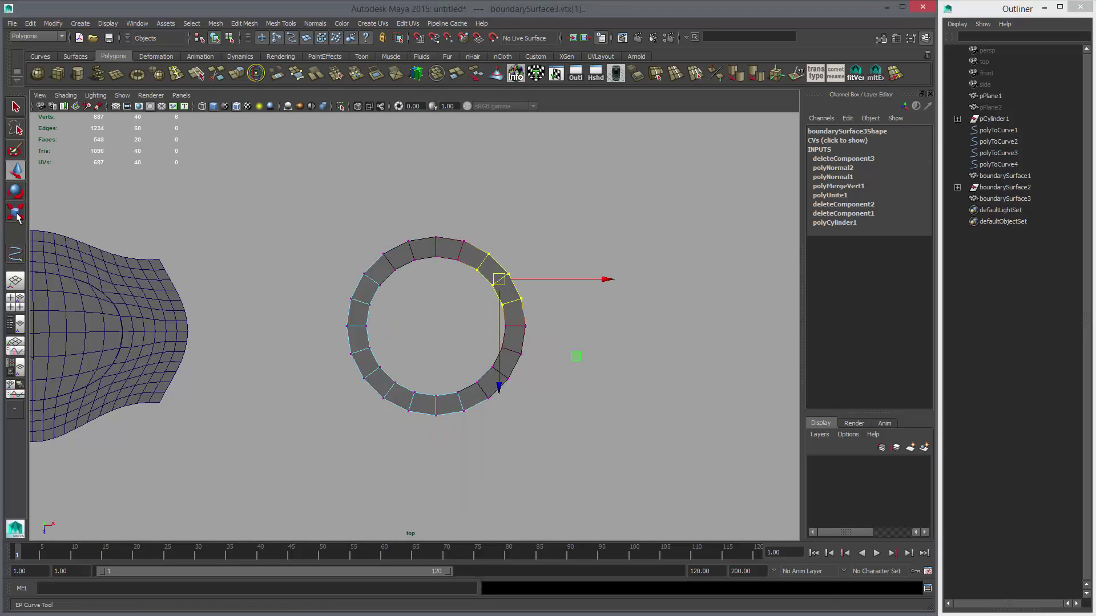
{"action": "double_click", "coordinate": [16, 171]}
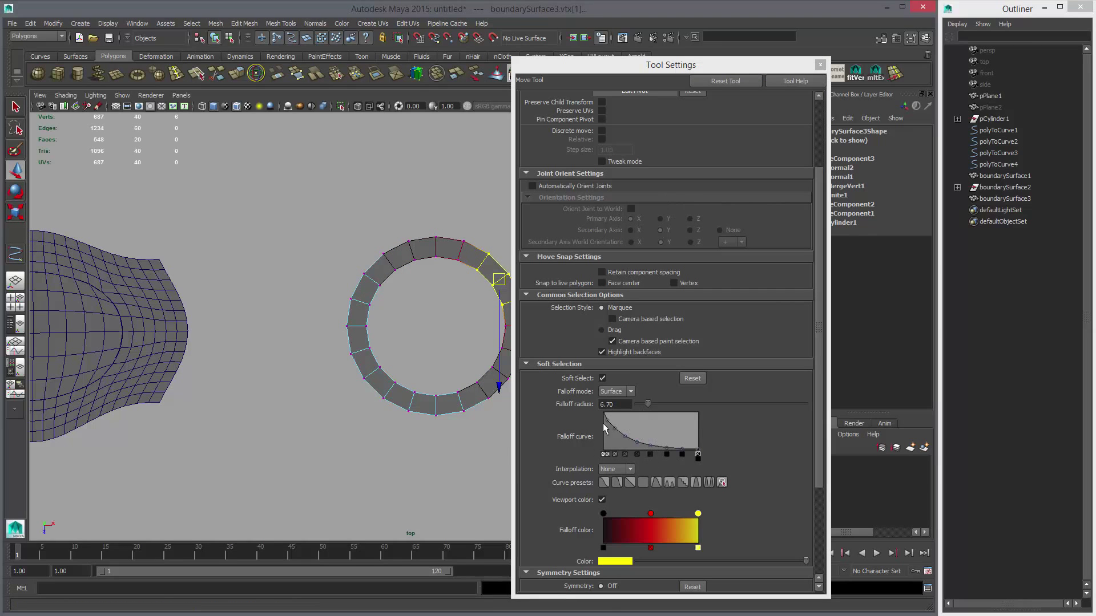
{"action": "left_click", "coordinate": [603, 482]}
{"action": "left_click", "coordinate": [820, 65]}
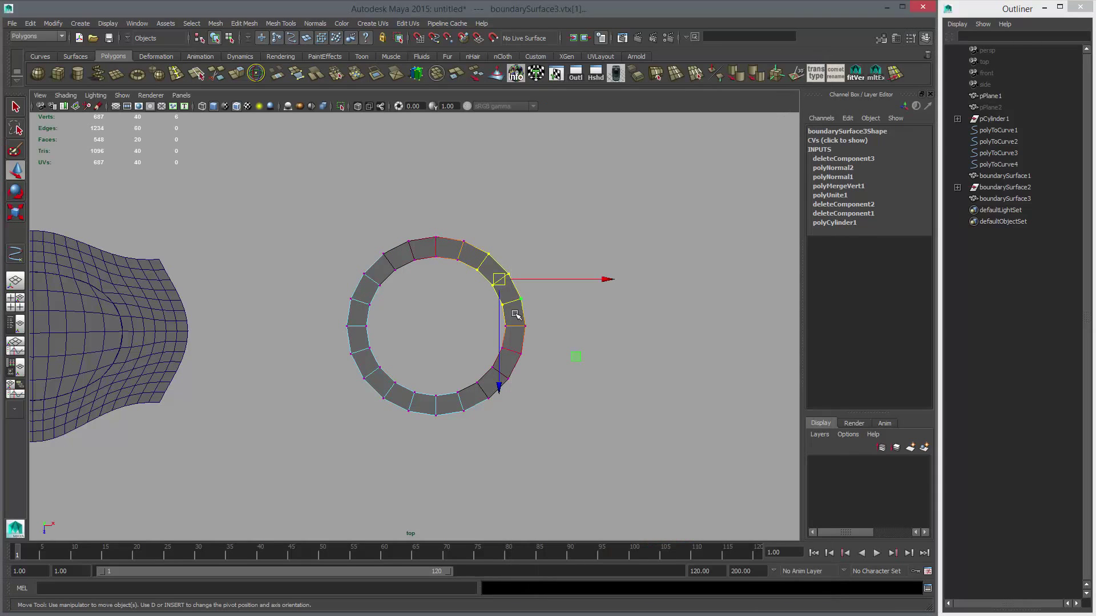
{"action": "key", "text": "b"}
{"action": "left_click_drag", "start_coordinate": [540, 287], "coordinate": [587, 291]}
- Soft-move vertex groups into an irregular egg-shaped loop, then select boundarySurface3 in object mode
{"action": "left_click_drag", "start_coordinate": [575, 356], "coordinate": [605, 272]}
{"action": "left_click_drag", "start_coordinate": [482, 306], "coordinate": [569, 383]}
{"action": "middle_click_drag", "start_coordinate": [518, 360], "coordinate": [587, 410]}
{"action": "left_click_drag", "start_coordinate": [369, 244], "coordinate": [460, 332]}
{"action": "middle_click_drag", "start_coordinate": [440, 319], "coordinate": [465, 352]}
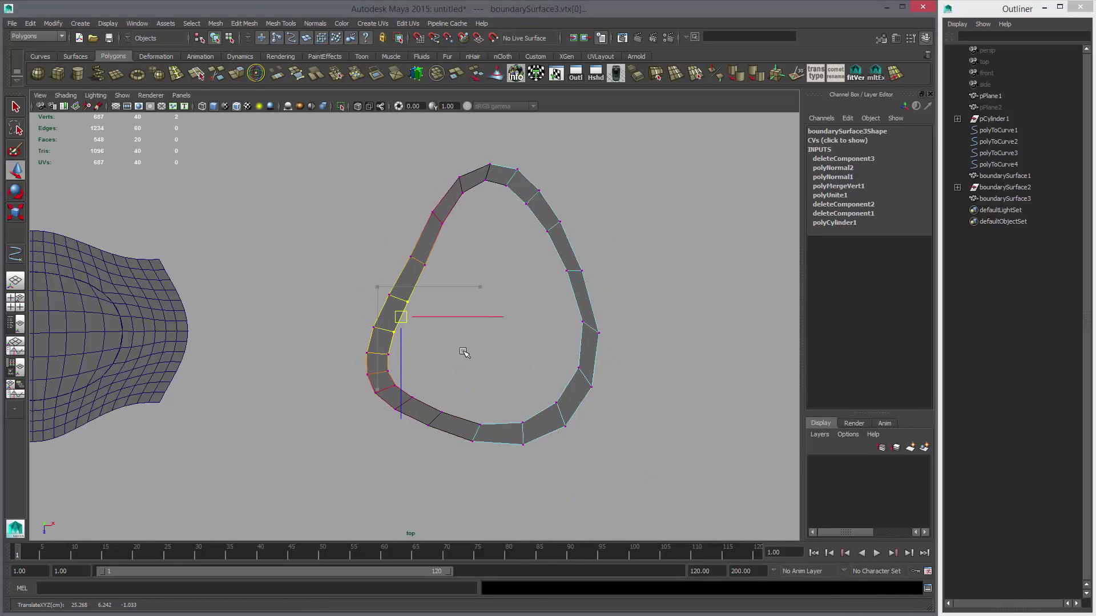
{"action": "left_click_drag", "start_coordinate": [443, 377], "coordinate": [501, 454]}
{"action": "left_click_drag", "start_coordinate": [351, 280], "coordinate": [449, 349]}
{"action": "middle_click_drag", "start_coordinate": [477, 332], "coordinate": [501, 330]}
{"action": "left_click_drag", "start_coordinate": [527, 253], "coordinate": [608, 308]}
{"action": "middle_click_drag", "start_coordinate": [603, 331], "coordinate": [613, 328]}
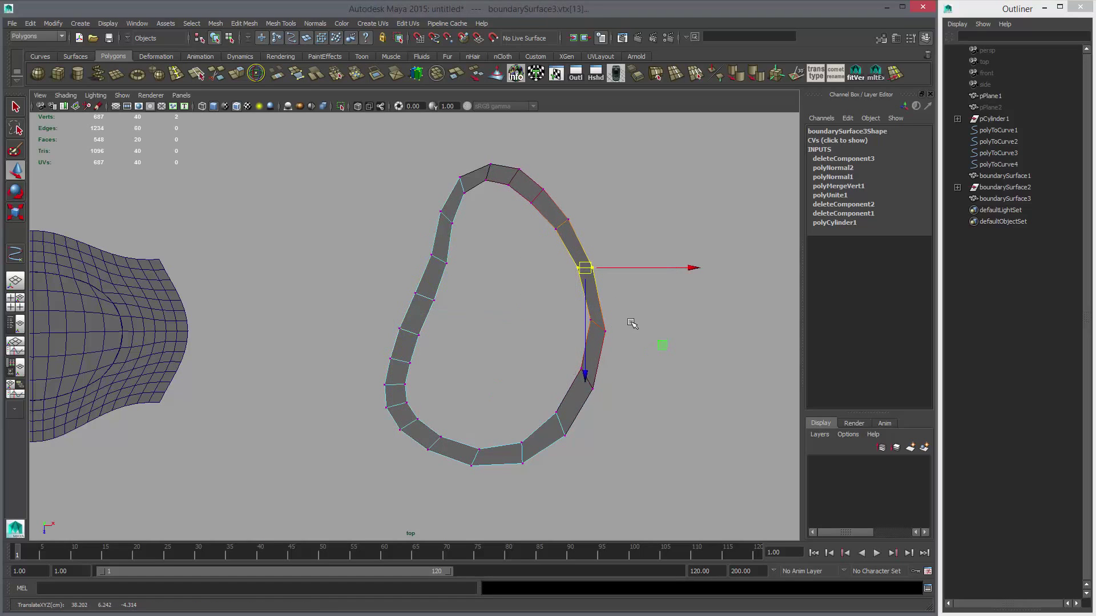
{"action": "right_click_drag", "start_coordinate": [593, 326], "coordinate": [623, 303]}
{"action": "left_click", "coordinate": [589, 312]}
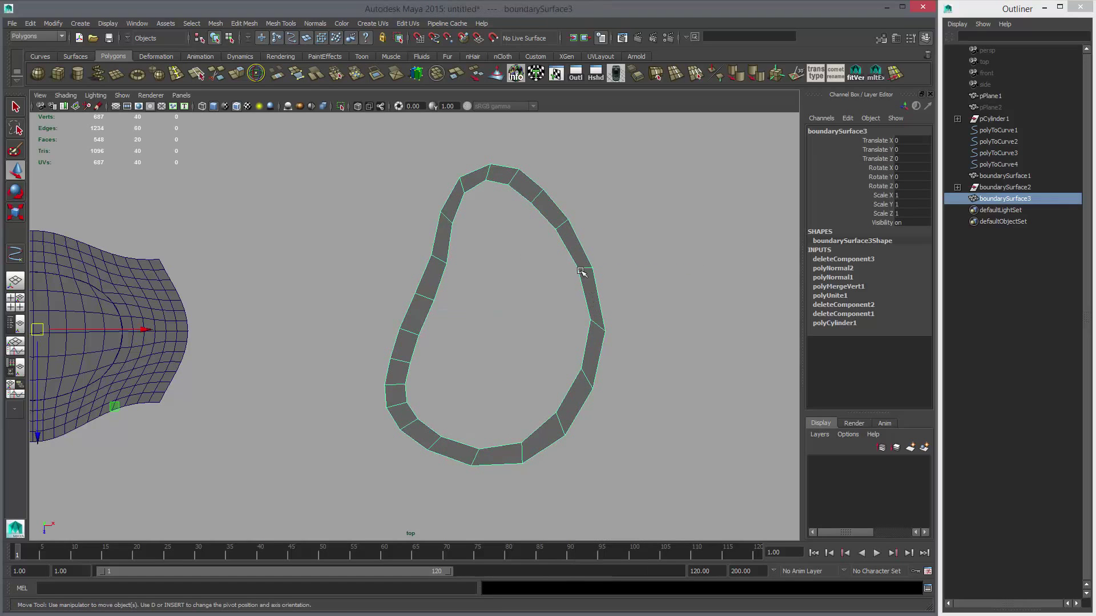
- Smooth the ring mesh, then select and frame its inner edge loop
{"action": "left_click", "coordinate": [159, 75]}
{"action": "left_click", "coordinate": [304, 208]}
{"action": "left_click", "coordinate": [533, 197]}
{"action": "right_click_drag", "start_coordinate": [531, 197], "coordinate": [532, 172]}
{"action": "double_click", "coordinate": [524, 199]}
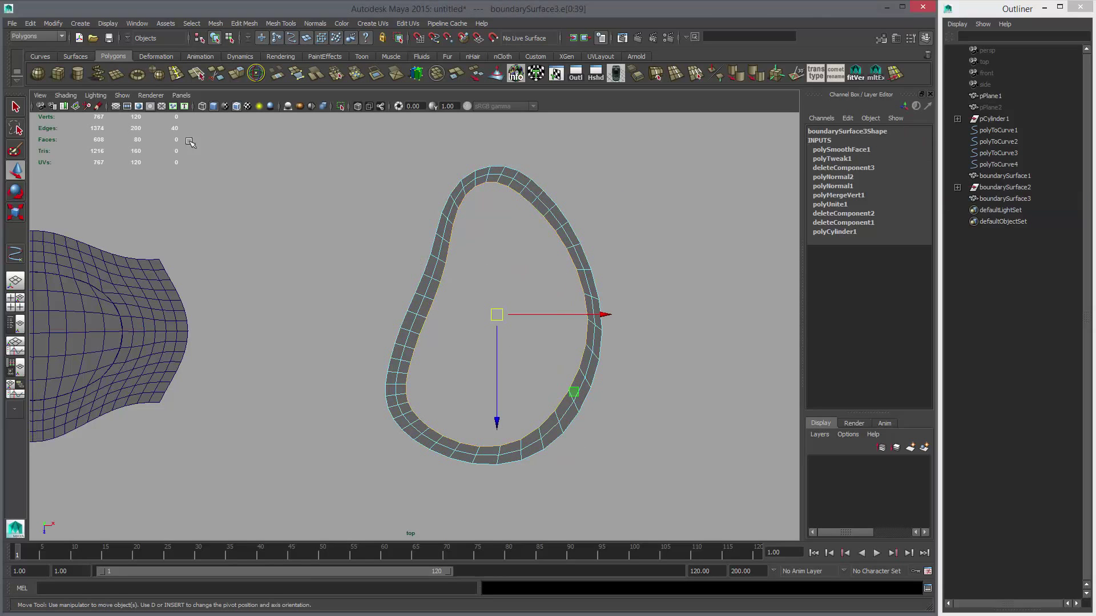
{"action": "key", "text": "f"}
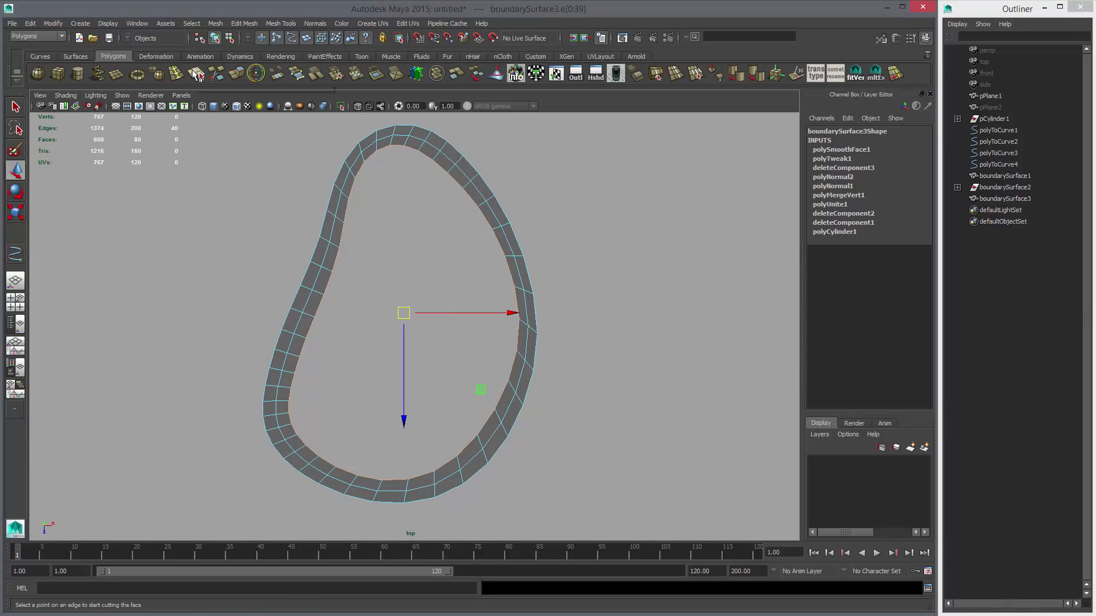
- Select two neighbouring inner edges at the top of the ring
{"action": "left_click", "coordinate": [197, 74]}
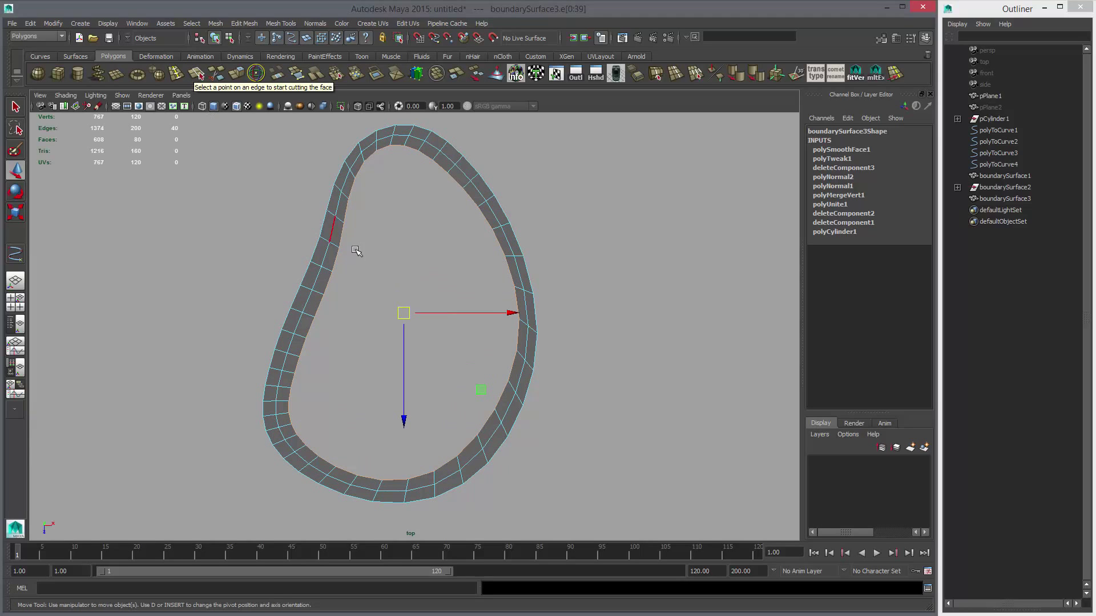
{"action": "left_click", "coordinate": [349, 188]}
{"action": "key", "text": "q"}
{"action": "double_click", "coordinate": [480, 216]}
{"action": "left_click", "coordinate": [349, 213]}
{"action": "left_click", "coordinate": [484, 221], "text": "shift"}
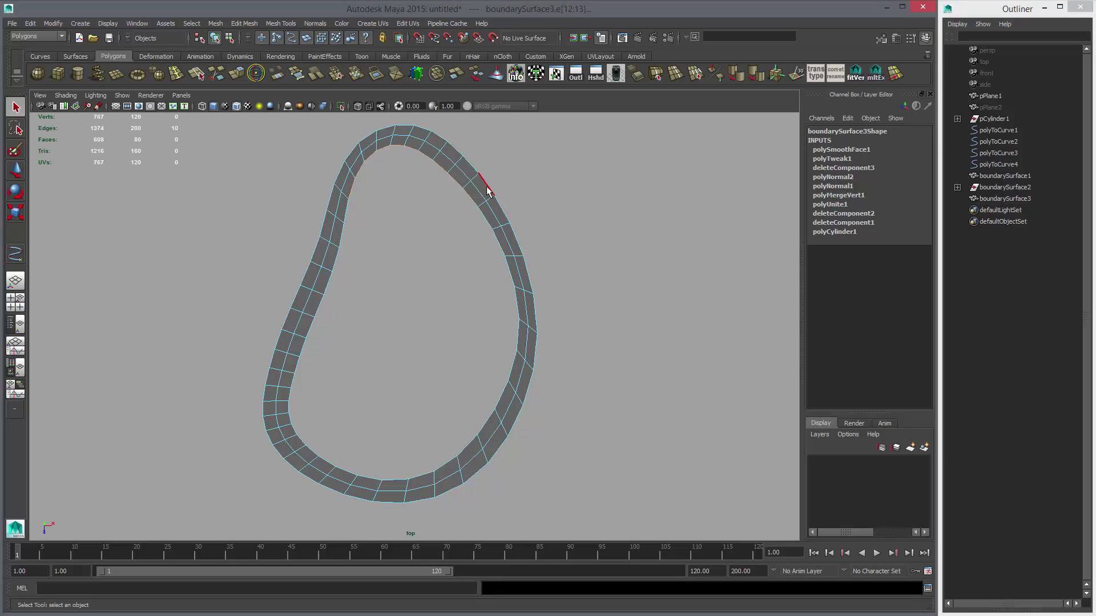
- Convert the selected inner edges into curve polyToCurve5 with Polygon Edges to Curve, then deselect
{"action": "key", "text": "space"}
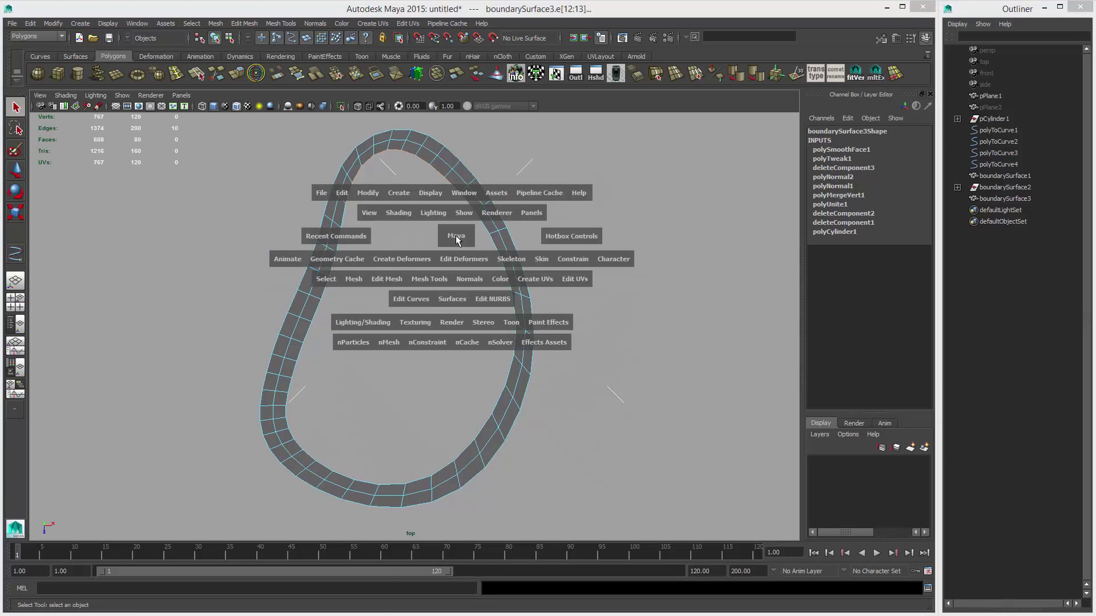
{"action": "left_click", "coordinate": [368, 193]}
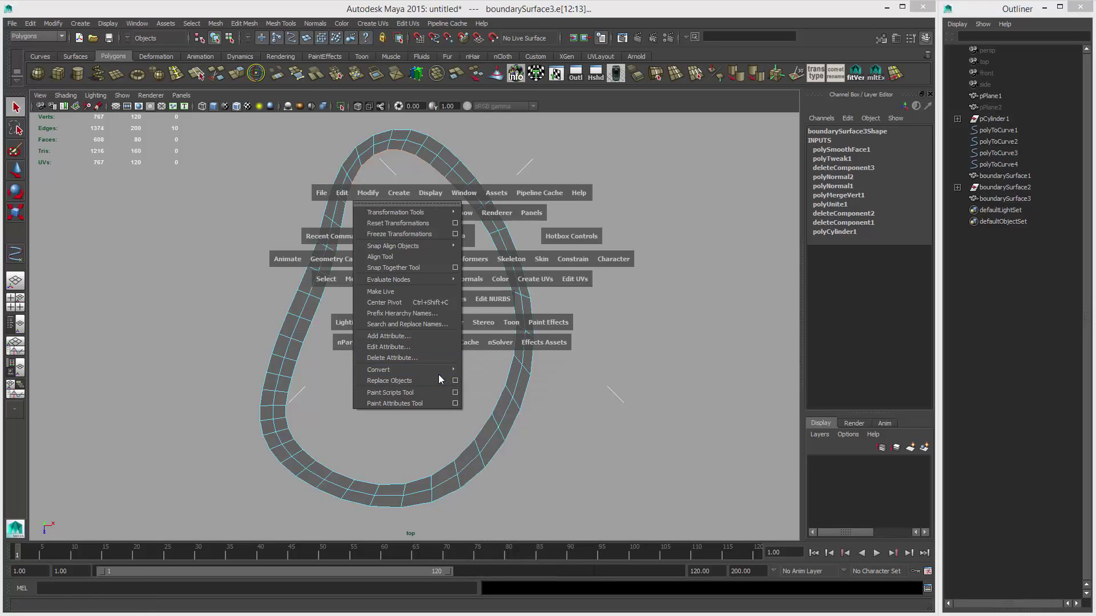
{"action": "mouse_move", "coordinate": [442, 370]}
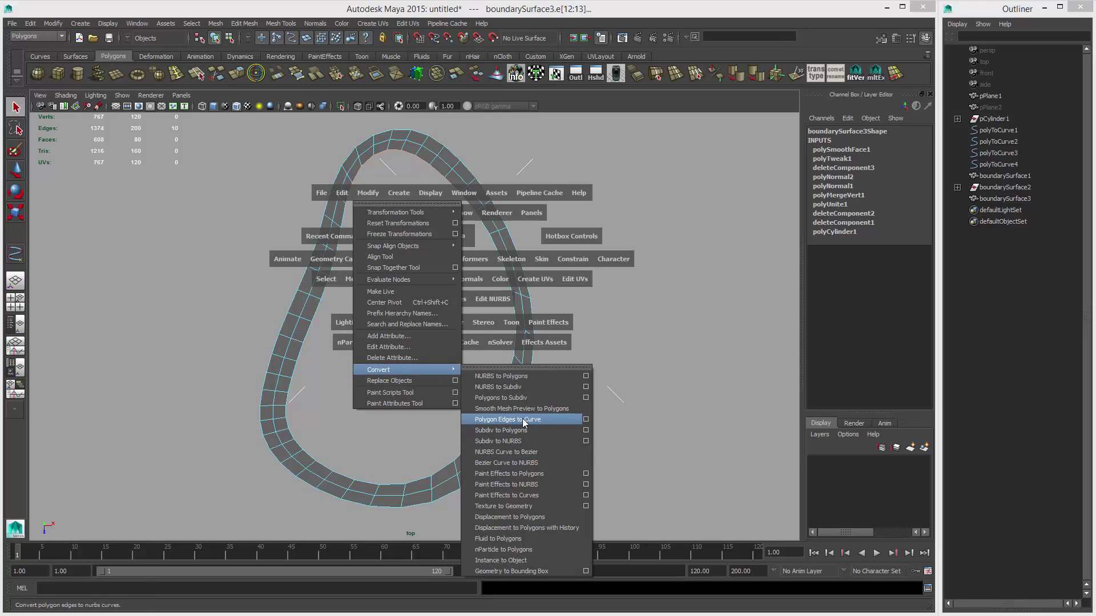
{"action": "left_click", "coordinate": [524, 421]}
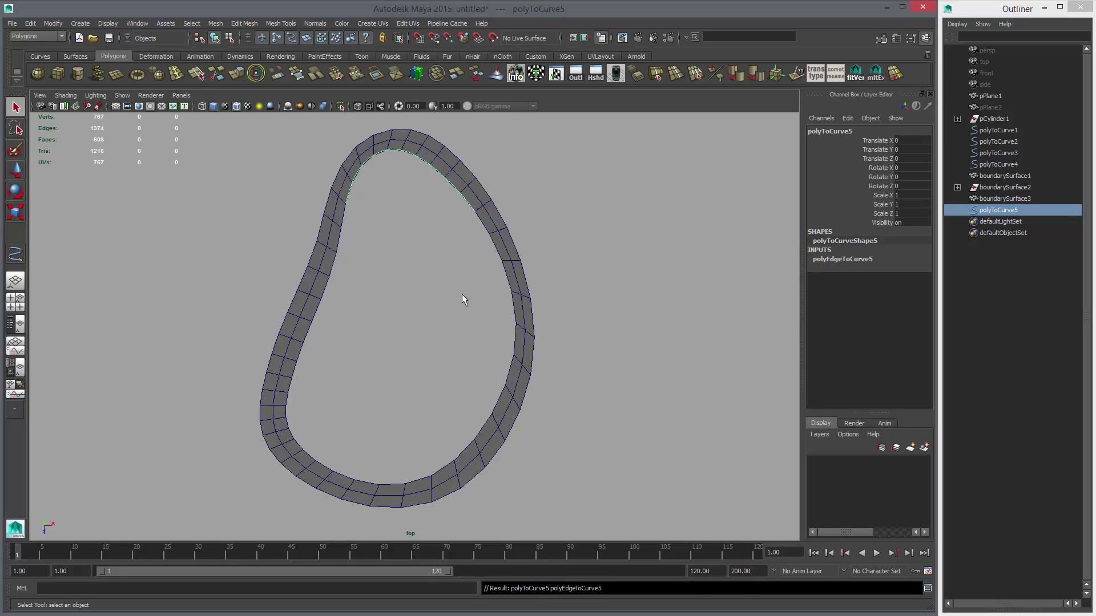
{"action": "scroll", "coordinate": [433, 252], "scroll_direction": "up", "scroll_amount": 1}
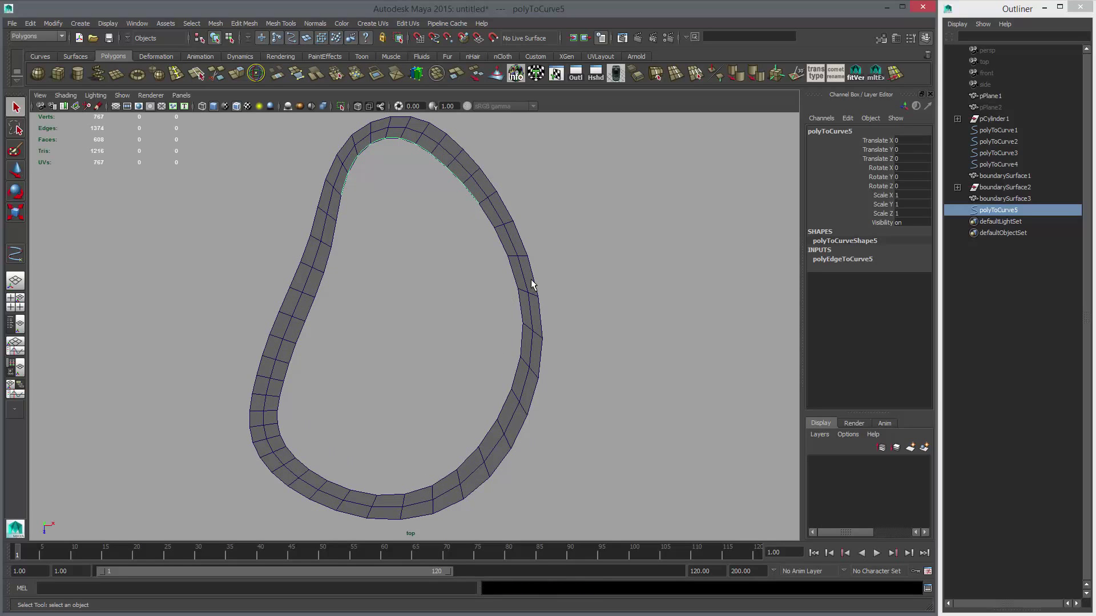
{"action": "middle_click_drag", "start_coordinate": [455, 278], "coordinate": [432, 280], "text": "alt"}
{"action": "key", "text": "w"}
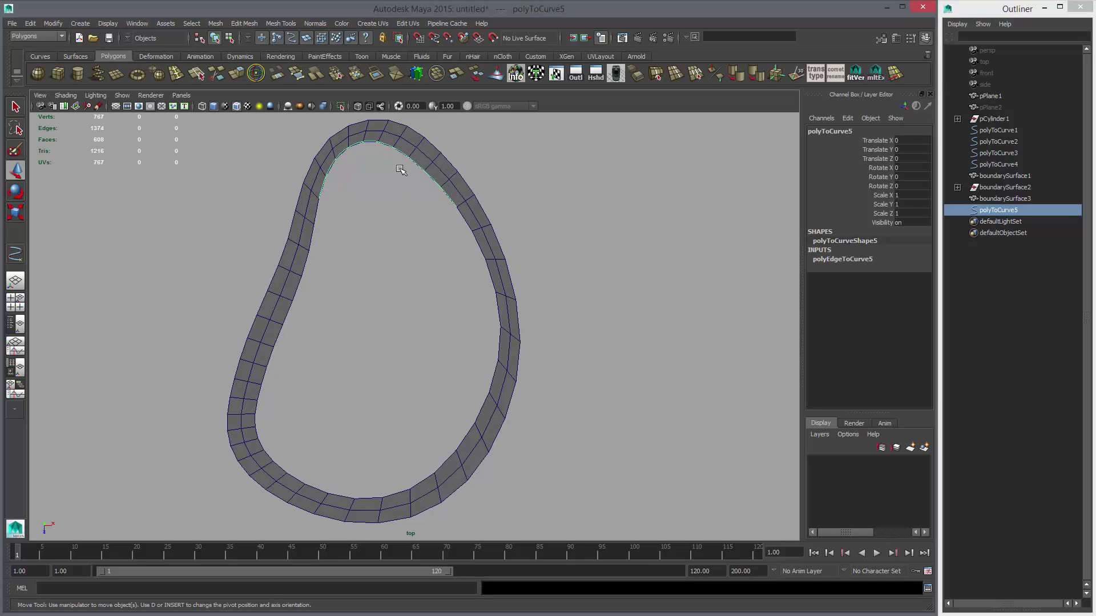
{"action": "left_click", "coordinate": [443, 244]}
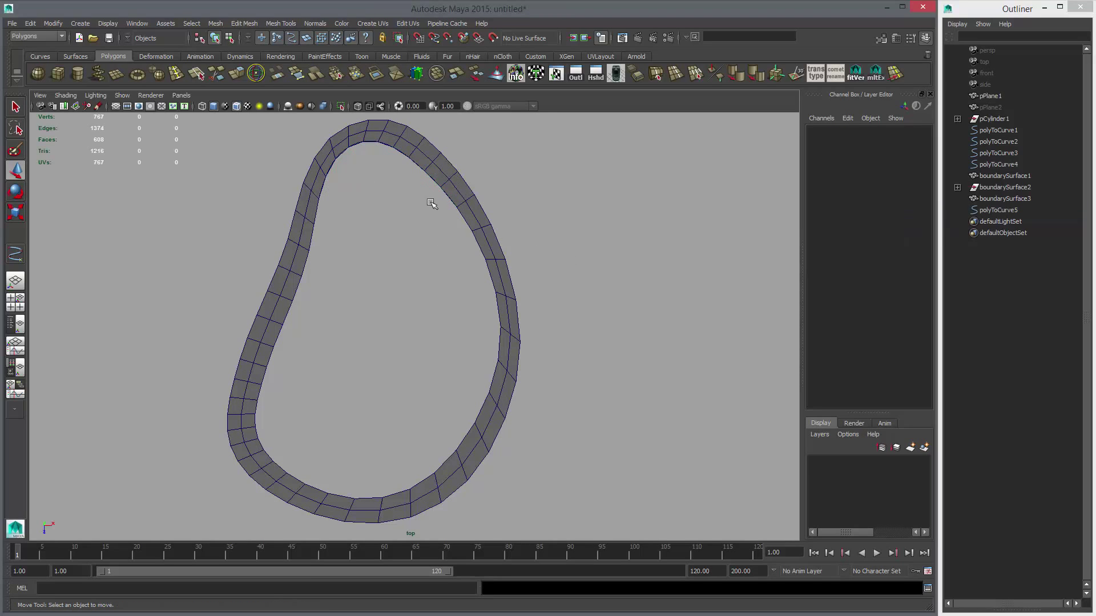
- Select only polyToCurve5 and turn on its NURBS edit-point display
{"action": "left_click", "coordinate": [421, 175]}
{"action": "left_click_drag", "start_coordinate": [449, 194], "coordinate": [485, 242]}
{"action": "left_click", "coordinate": [478, 214], "text": "shift"}
{"action": "middle_click_drag", "start_coordinate": [329, 158], "coordinate": [336, 183], "text": "alt"}
{"action": "key", "text": "space"}
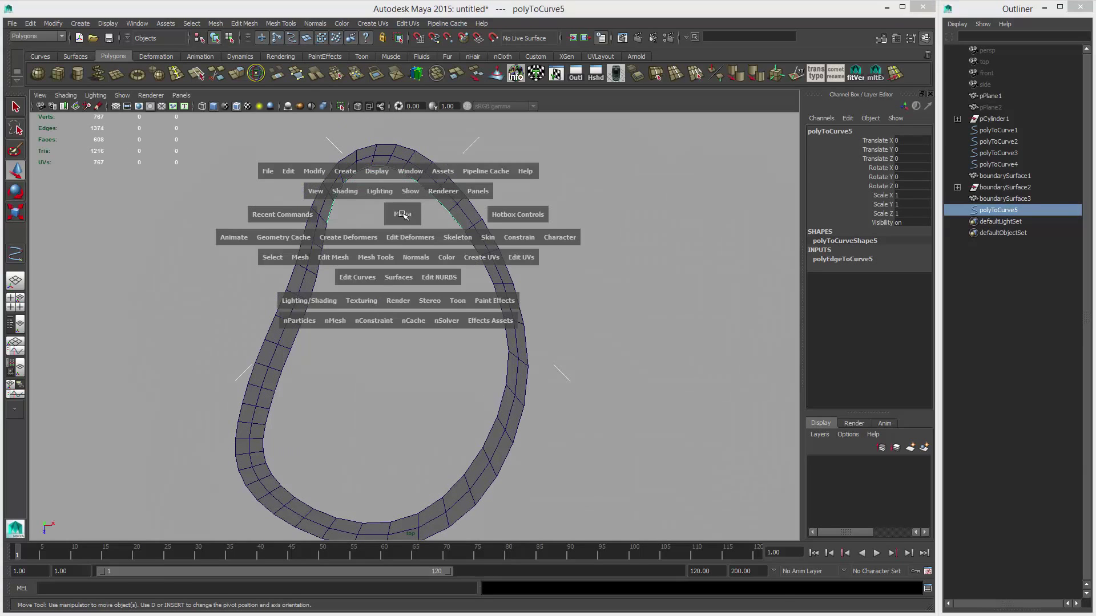
{"action": "left_click", "coordinate": [379, 173]}
{"action": "mouse_move", "coordinate": [411, 312]}
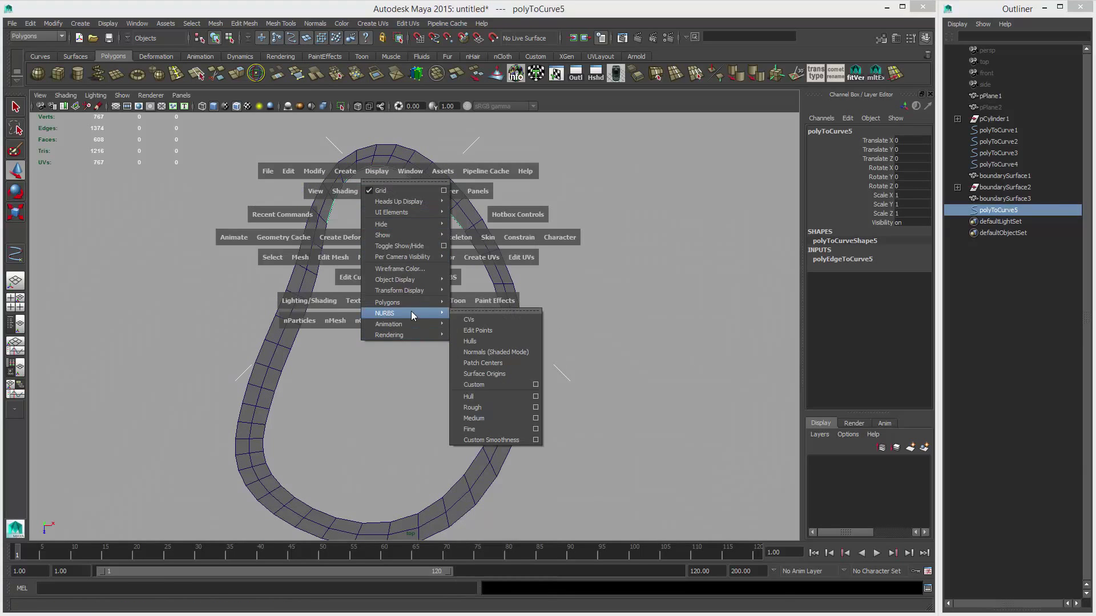
{"action": "left_click", "coordinate": [484, 331]}
- Reselect polyToCurve5, then pick an inner edge on the ring's right side in edge mode
{"action": "left_click", "coordinate": [326, 240]}
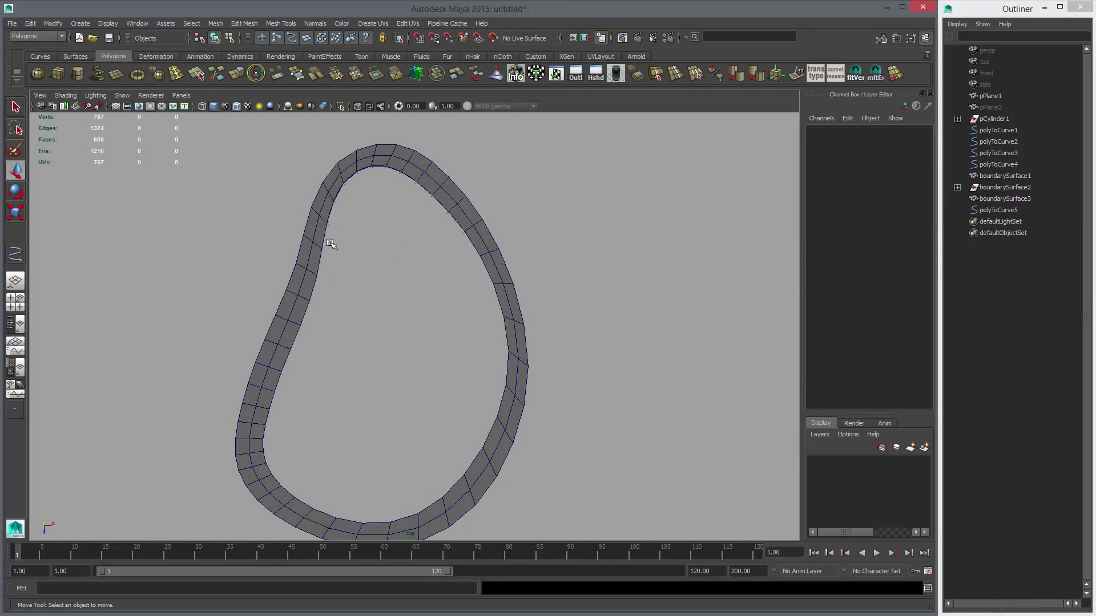
{"action": "scroll", "coordinate": [439, 245], "scroll_direction": "up", "scroll_amount": 5}
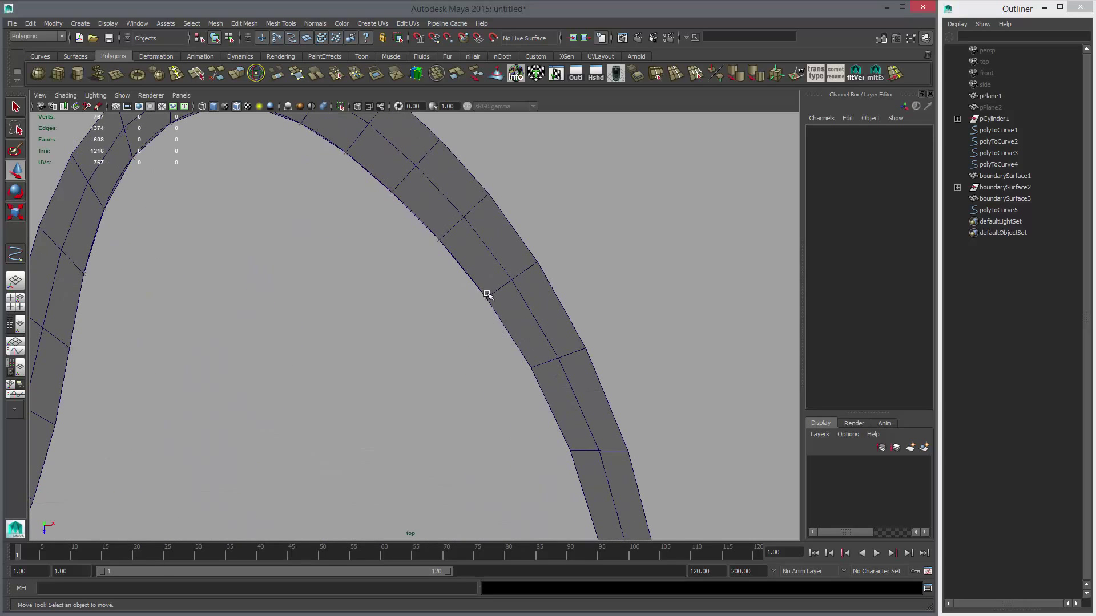
{"action": "left_click_drag", "start_coordinate": [450, 269], "coordinate": [515, 279]}
{"action": "left_click", "coordinate": [515, 280], "text": "ctrl"}
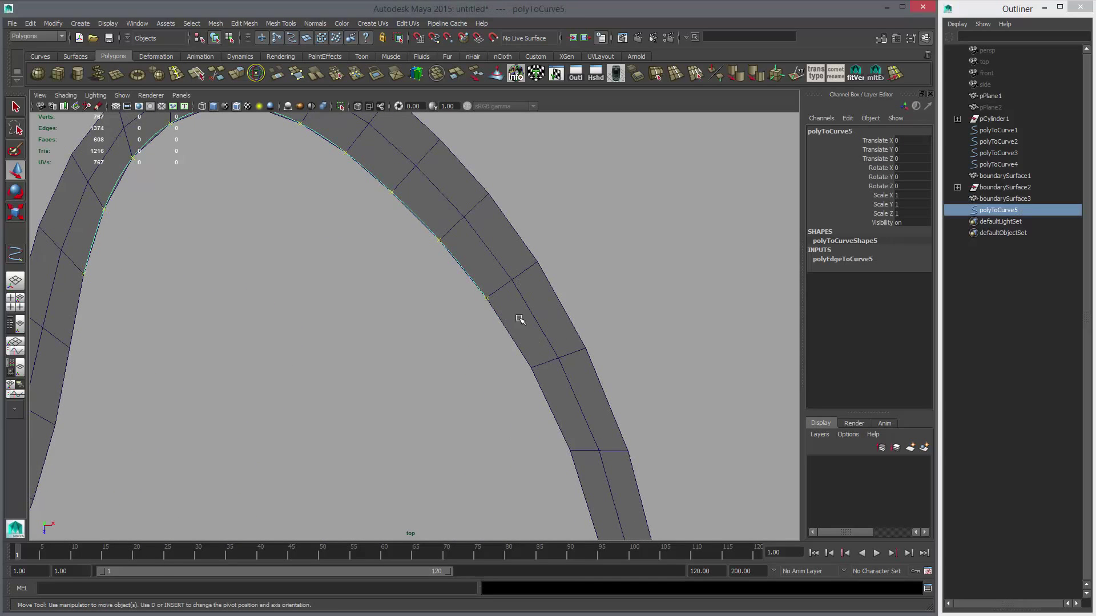
{"action": "scroll", "coordinate": [489, 254], "scroll_direction": "down", "scroll_amount": 5}
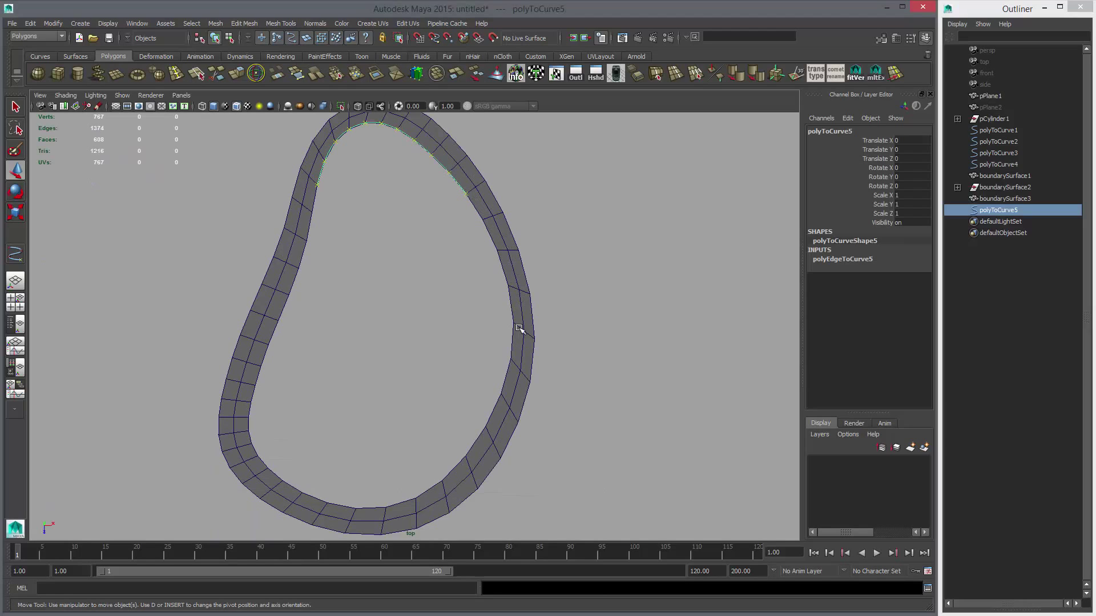
{"action": "left_click", "coordinate": [477, 204]}
{"action": "right_click_drag", "start_coordinate": [477, 204], "coordinate": [478, 173]}
{"action": "left_click", "coordinate": [475, 206]}
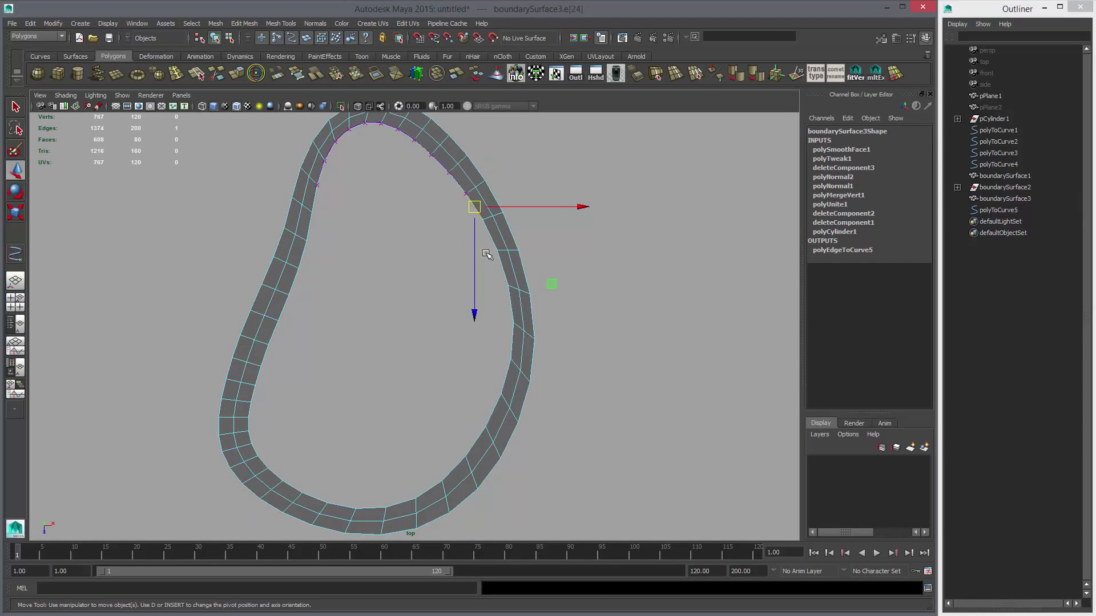
- Convert the right inner-rim edges into a second curve and show its edit points
{"action": "double_click", "coordinate": [455, 472], "text": "shift"}
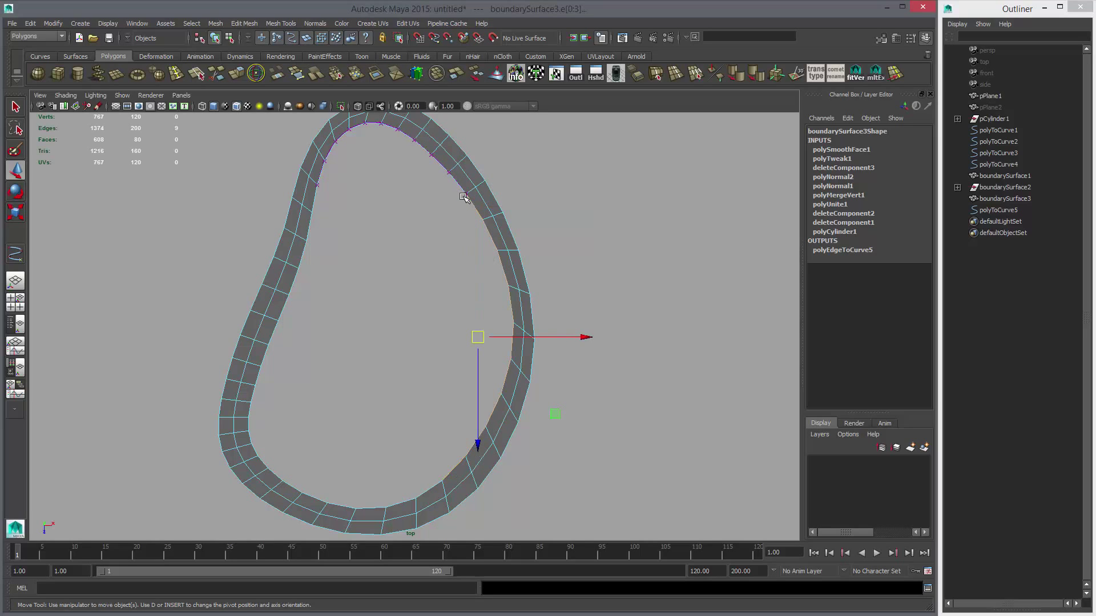
{"action": "left_click", "coordinate": [432, 496], "text": "shift"}
{"action": "middle_click_drag", "start_coordinate": [408, 381], "coordinate": [444, 316], "text": "alt"}
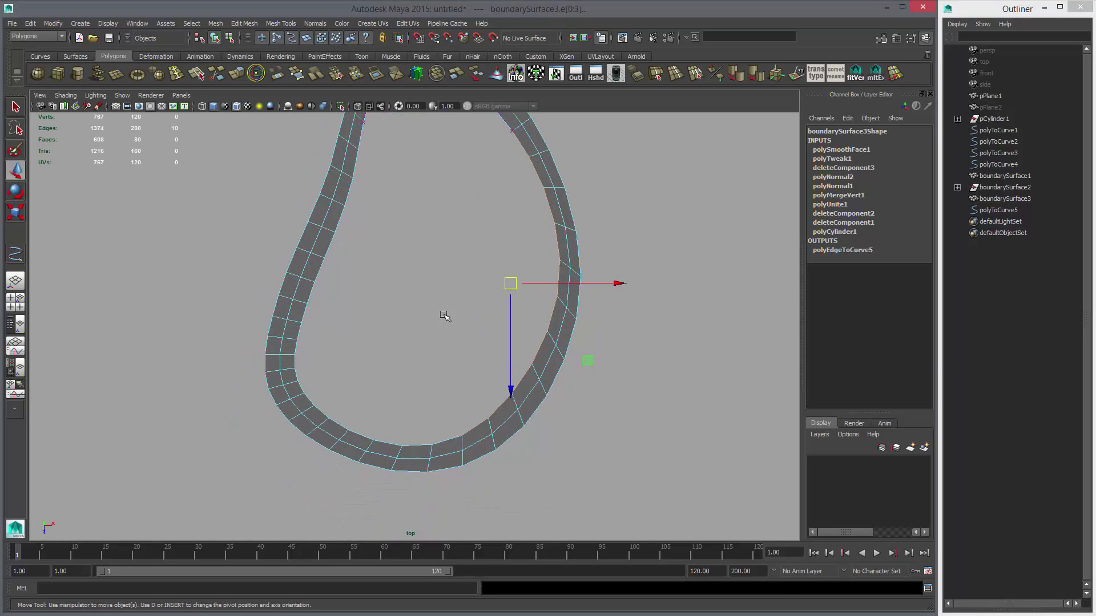
{"action": "key", "text": "space"}
{"action": "left_click", "coordinate": [350, 272]}
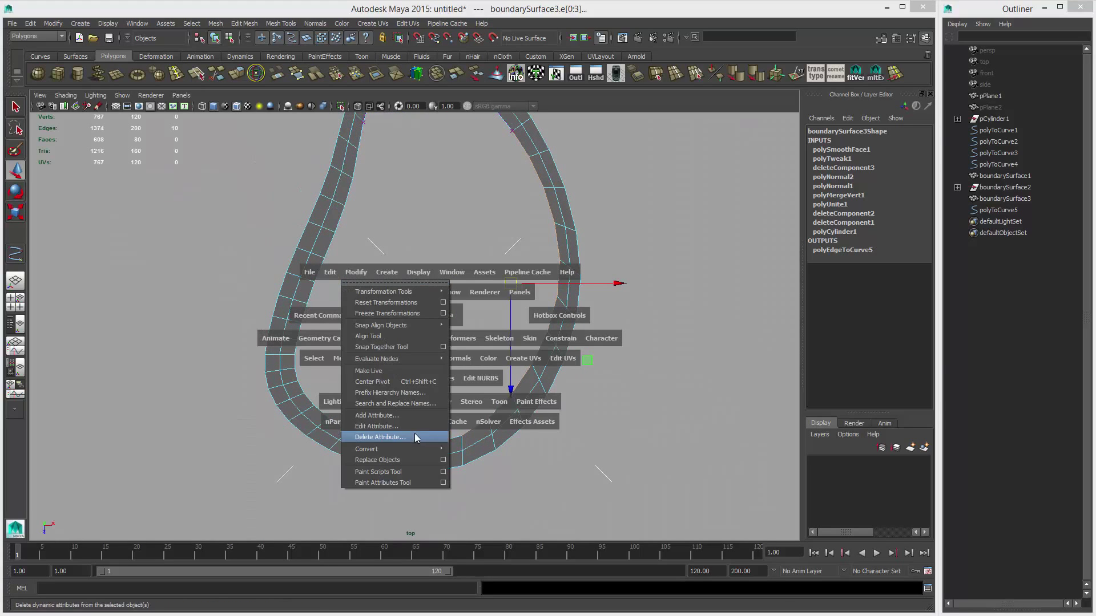
{"action": "mouse_move", "coordinate": [411, 449]}
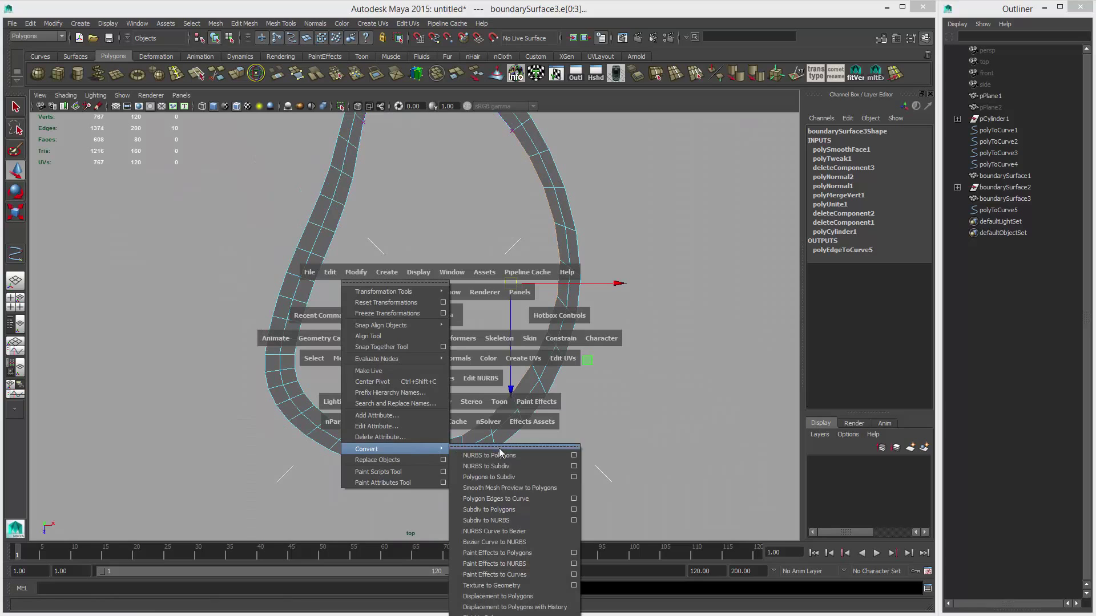
{"action": "left_click", "coordinate": [511, 498]}
{"action": "key", "text": "space"}
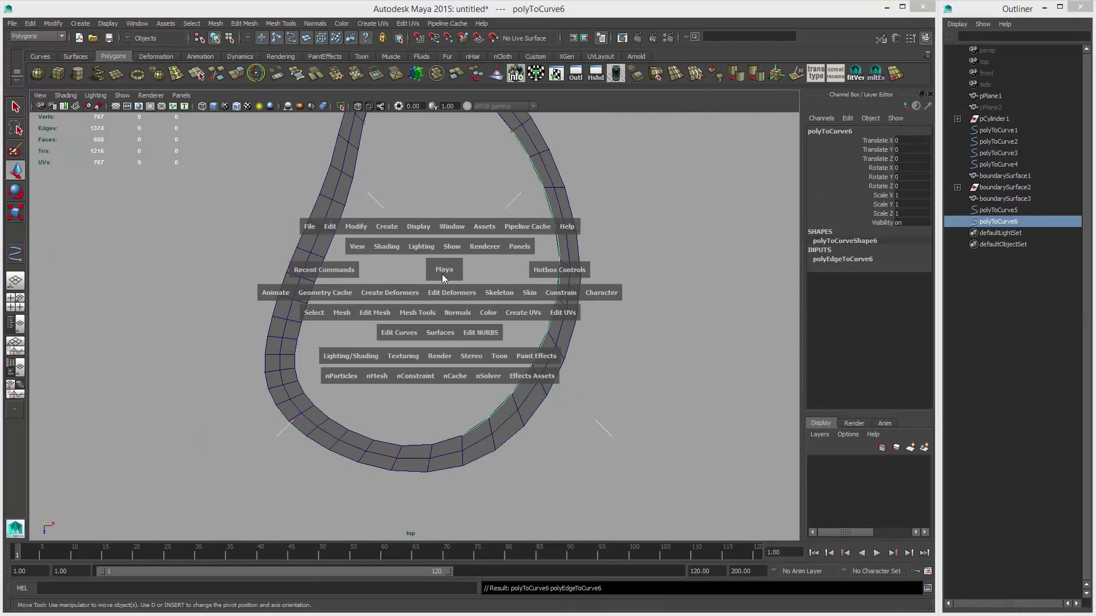
{"action": "left_click", "coordinate": [420, 229]}
{"action": "mouse_move", "coordinate": [464, 367]}
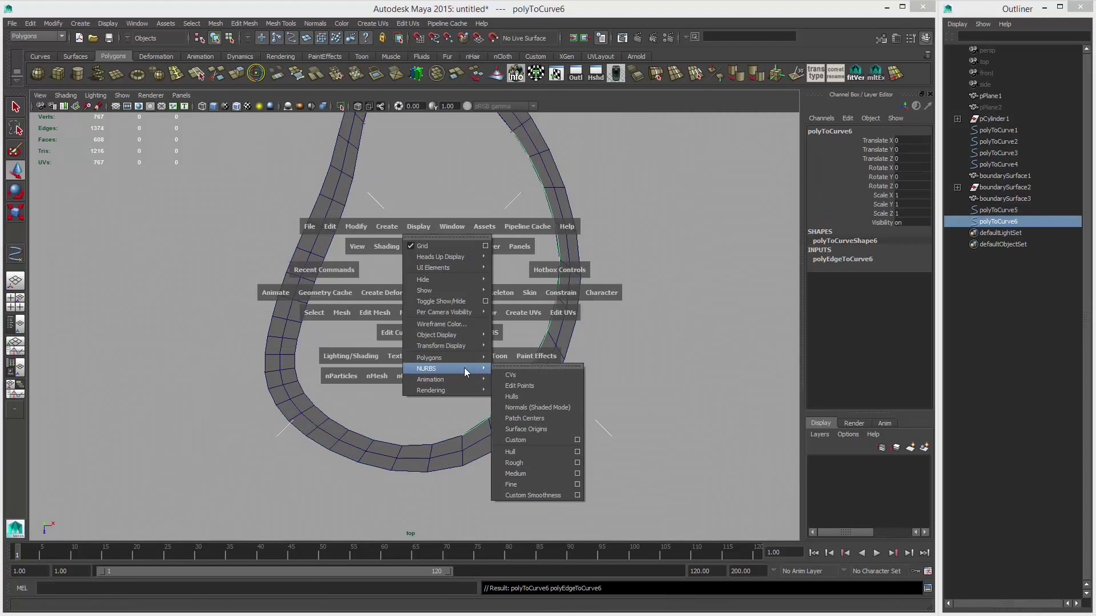
{"action": "left_click", "coordinate": [521, 390]}
- Select the lower inner-rim edges and convert them into curve polyToCurve7
{"action": "right_click_drag", "start_coordinate": [449, 443], "coordinate": [449, 397]}
{"action": "left_click", "coordinate": [447, 441]}
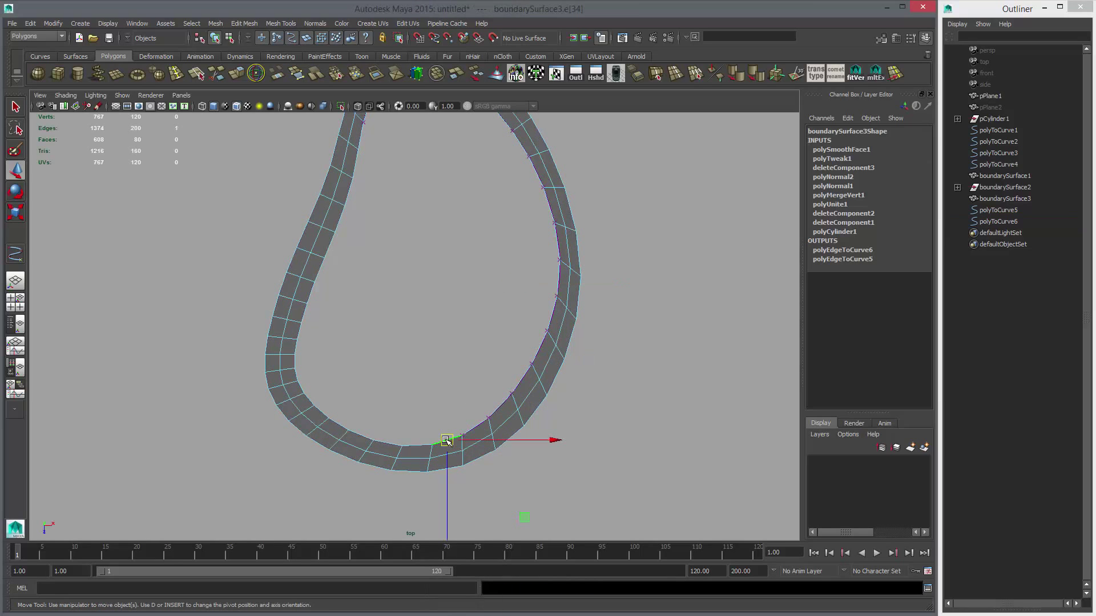
{"action": "double_click", "coordinate": [294, 360], "text": "shift"}
{"action": "middle_click_drag", "start_coordinate": [406, 350], "coordinate": [408, 401], "text": "alt"}
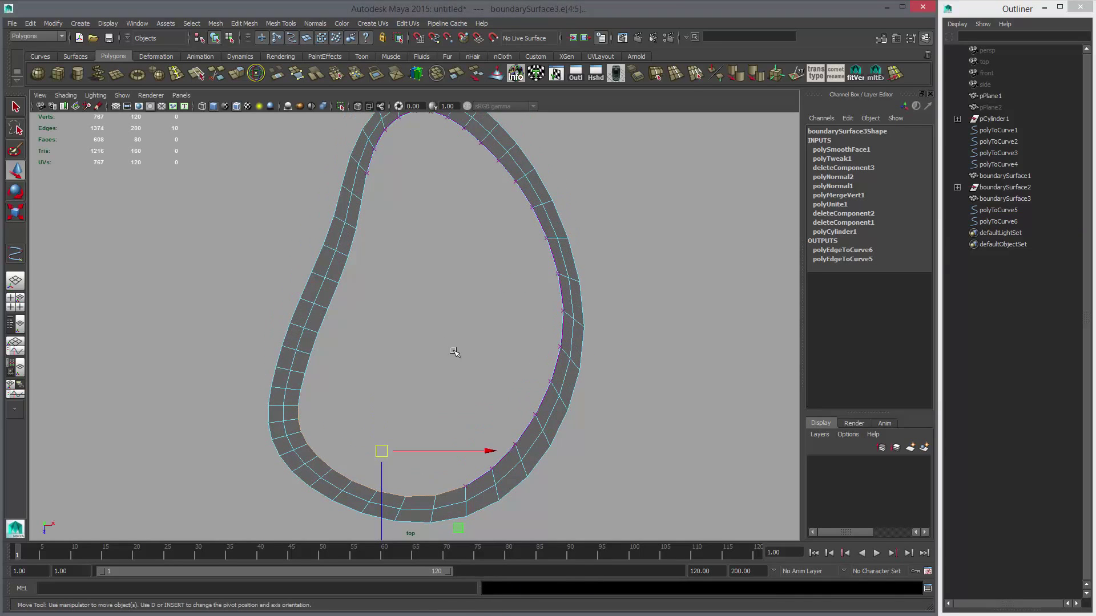
{"action": "key", "text": "space"}
{"action": "left_click", "coordinate": [364, 305]}
{"action": "mouse_move", "coordinate": [400, 482]}
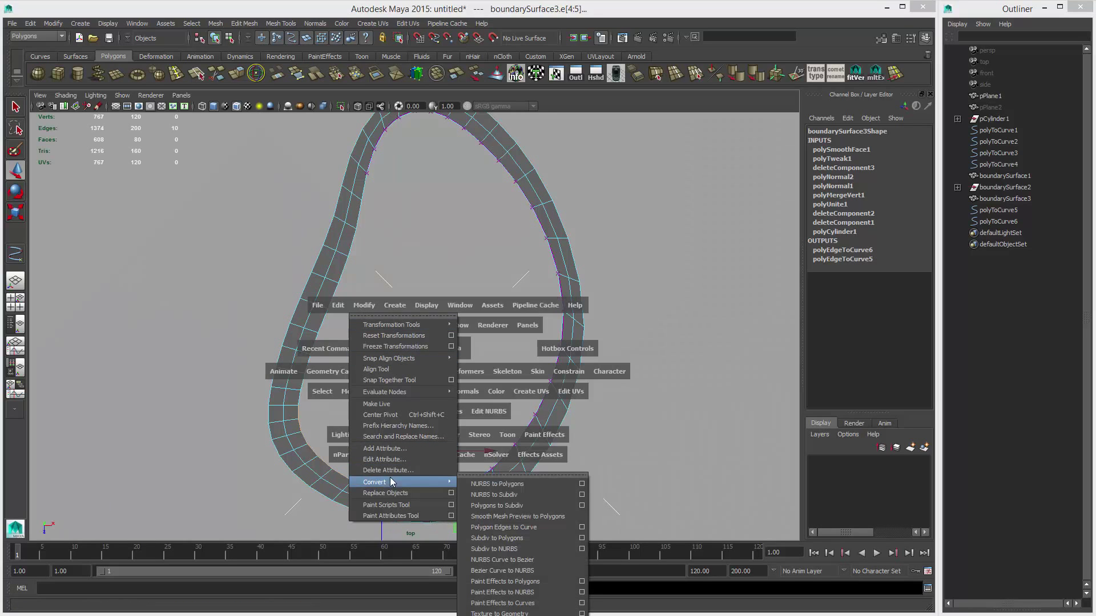
{"action": "left_click", "coordinate": [519, 528]}
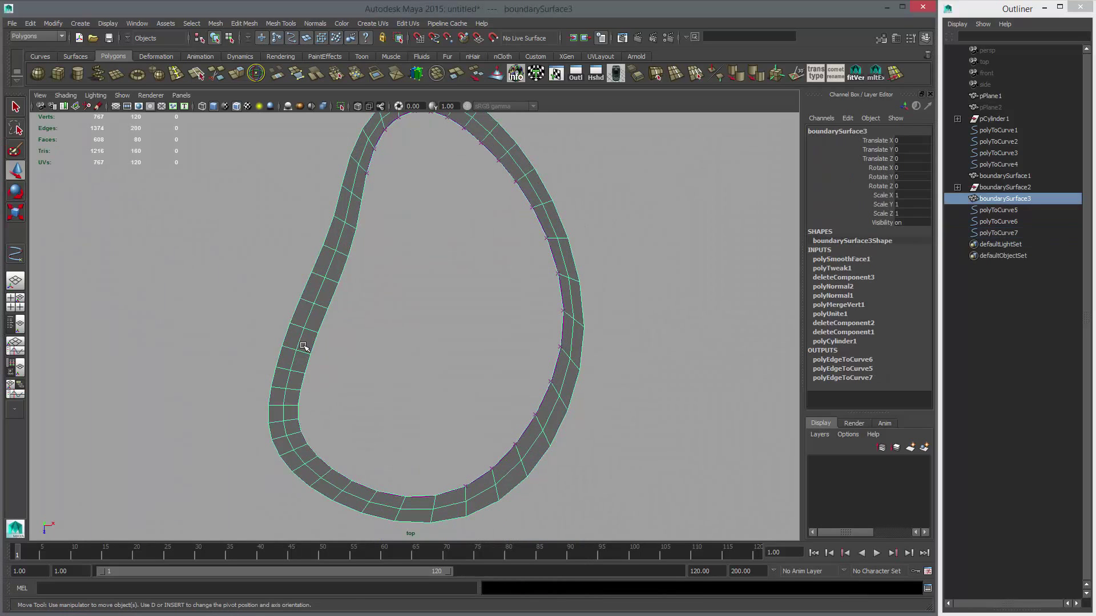
- Isolate polyToCurve7 in the selection and display its edit points
{"action": "left_click", "coordinate": [301, 398]}
{"action": "middle_click_drag", "start_coordinate": [378, 351], "coordinate": [428, 317], "text": "alt"}
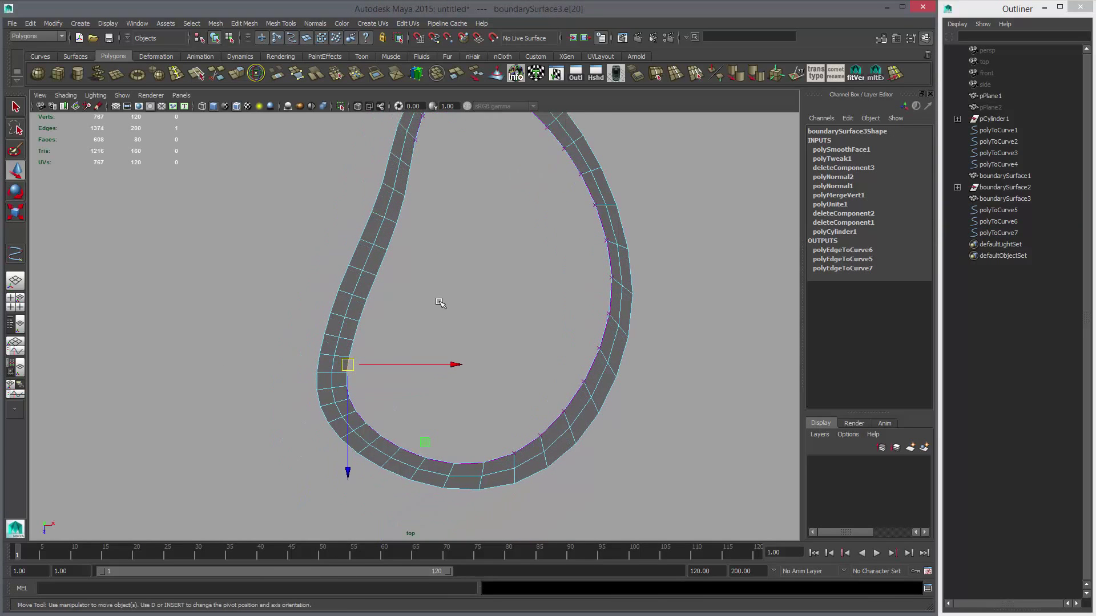
{"action": "key", "text": "q"}
{"action": "left_click", "coordinate": [351, 410]}
{"action": "right_click_drag", "start_coordinate": [369, 432], "coordinate": [397, 419]}
{"action": "left_click_drag", "start_coordinate": [397, 420], "coordinate": [383, 463]}
{"action": "left_click", "coordinate": [394, 476], "text": "shift"}
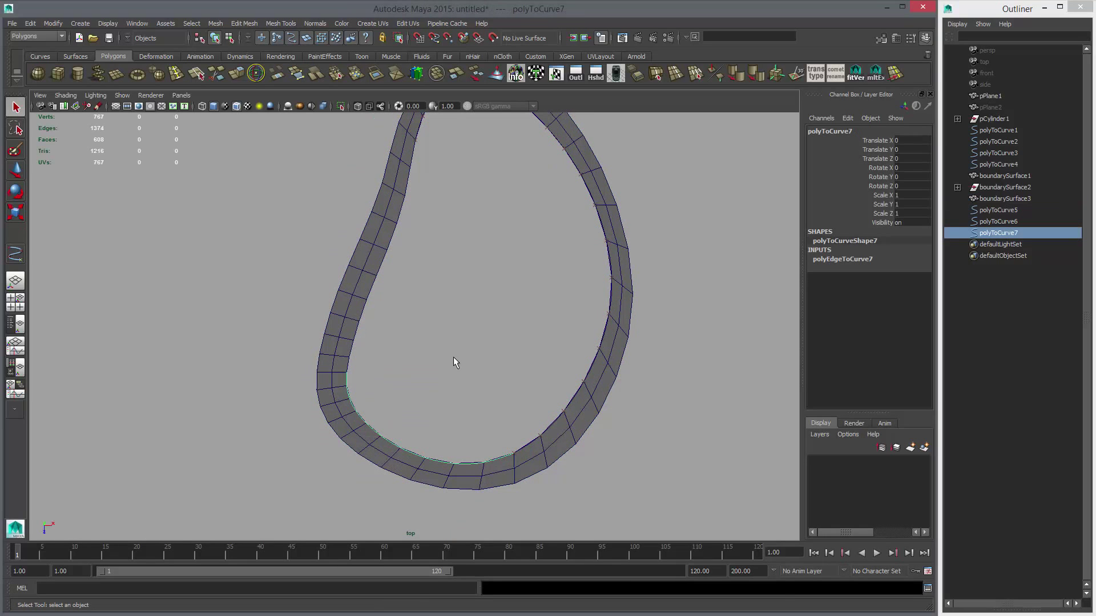
{"action": "key", "text": "space"}
{"action": "left_click", "coordinate": [428, 314]}
{"action": "mouse_move", "coordinate": [456, 457]}
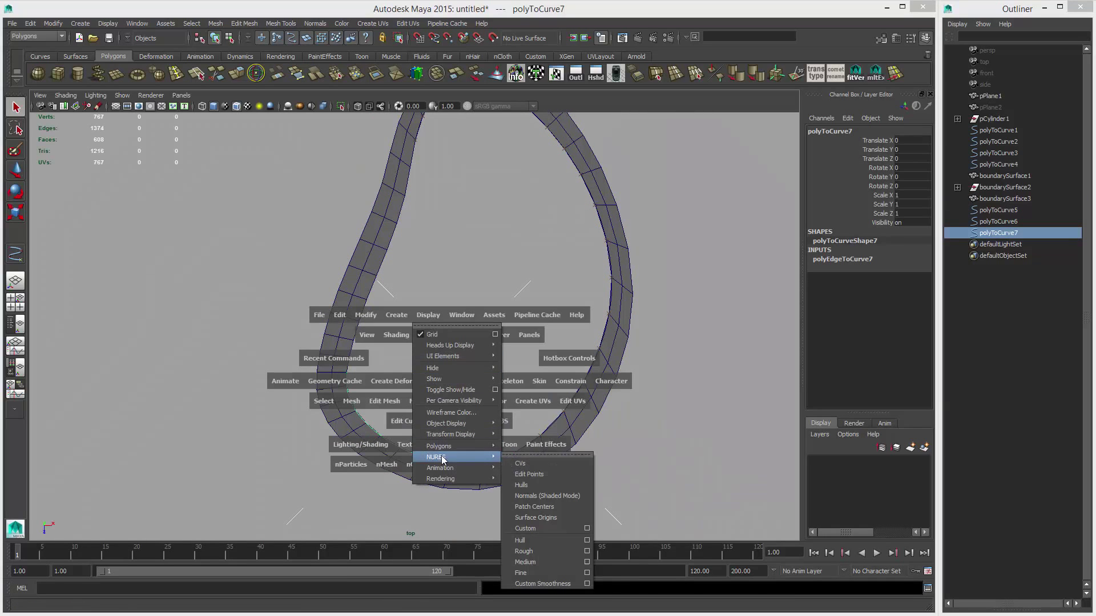
{"action": "left_click", "coordinate": [532, 474]}
- Select the remaining inner-rim edges from e[20] and convert them into polyToCurve8
{"action": "right_click_drag", "start_coordinate": [349, 313], "coordinate": [351, 288]}
{"action": "left_click", "coordinate": [348, 366]}
{"action": "middle_click_drag", "start_coordinate": [458, 243], "coordinate": [416, 305], "text": "alt"}
{"action": "double_click", "coordinate": [409, 252], "text": "shift"}
{"action": "key", "text": "space"}
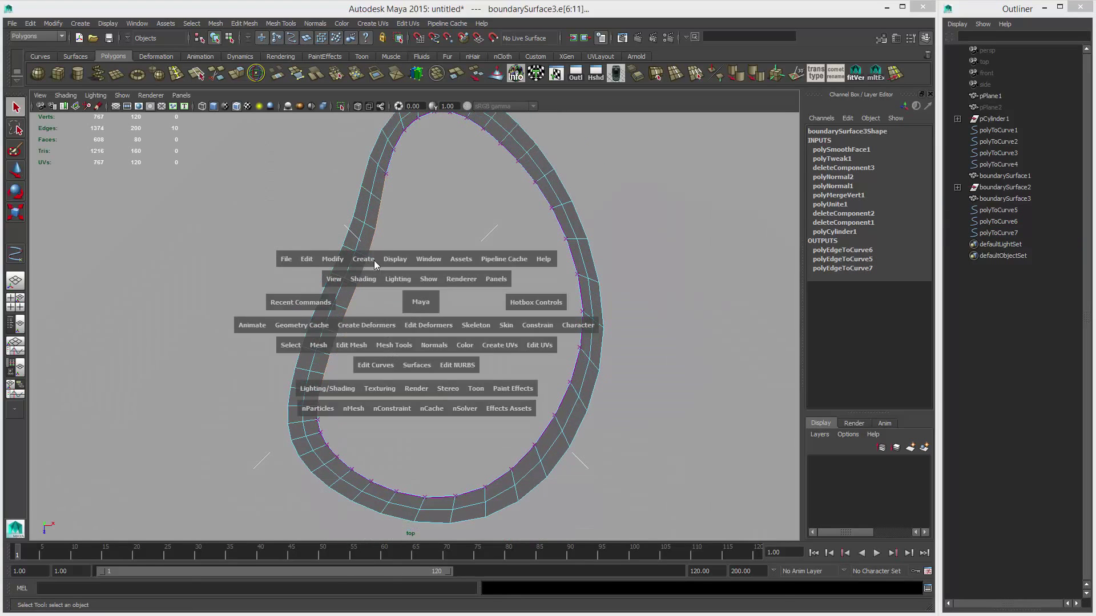
{"action": "left_click", "coordinate": [333, 259]}
{"action": "mouse_move", "coordinate": [384, 433]}
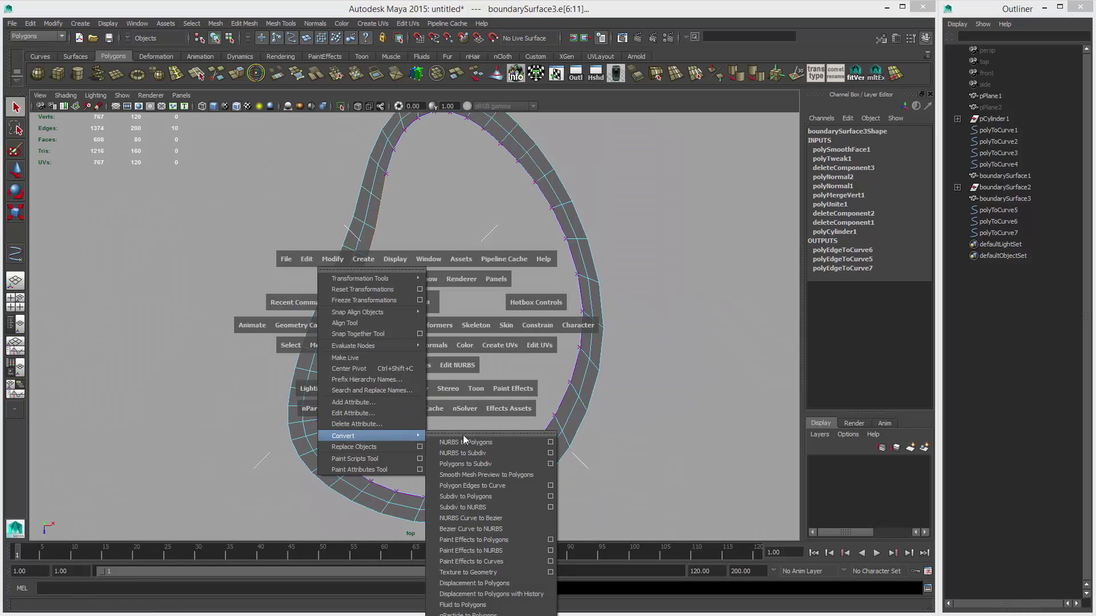
{"action": "left_click", "coordinate": [484, 487]}
- Select polyToCurve5–8 in the Outliner and build a Boundary surface from them
{"action": "left_click", "coordinate": [546, 386]}
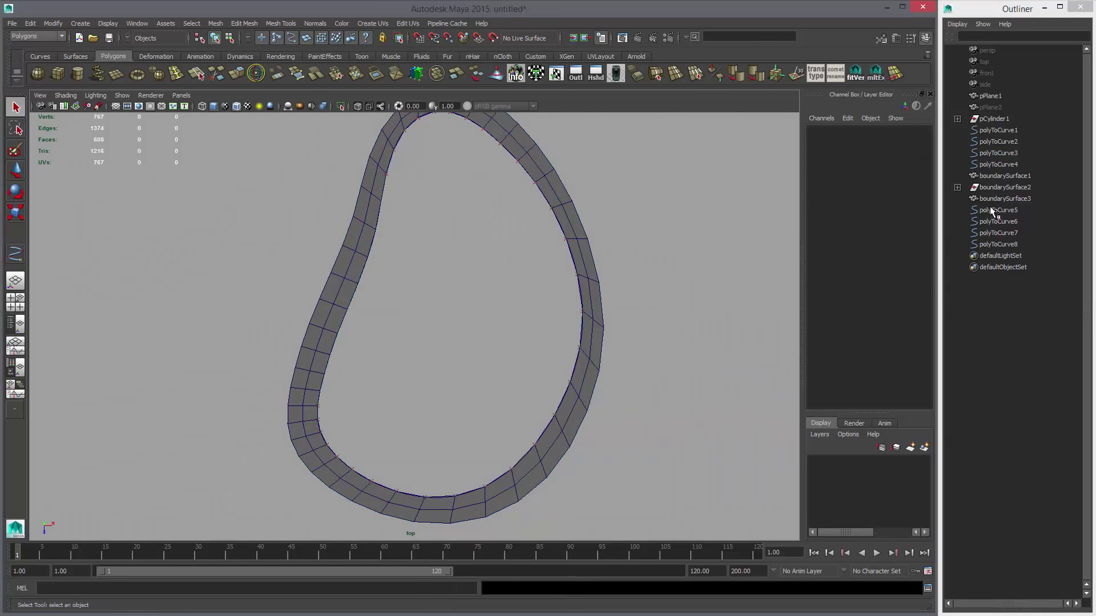
{"action": "left_click_drag", "start_coordinate": [990, 208], "coordinate": [995, 244]}
{"action": "left_click", "coordinate": [992, 242]}
{"action": "key", "text": "f"}
{"action": "key", "text": "space"}
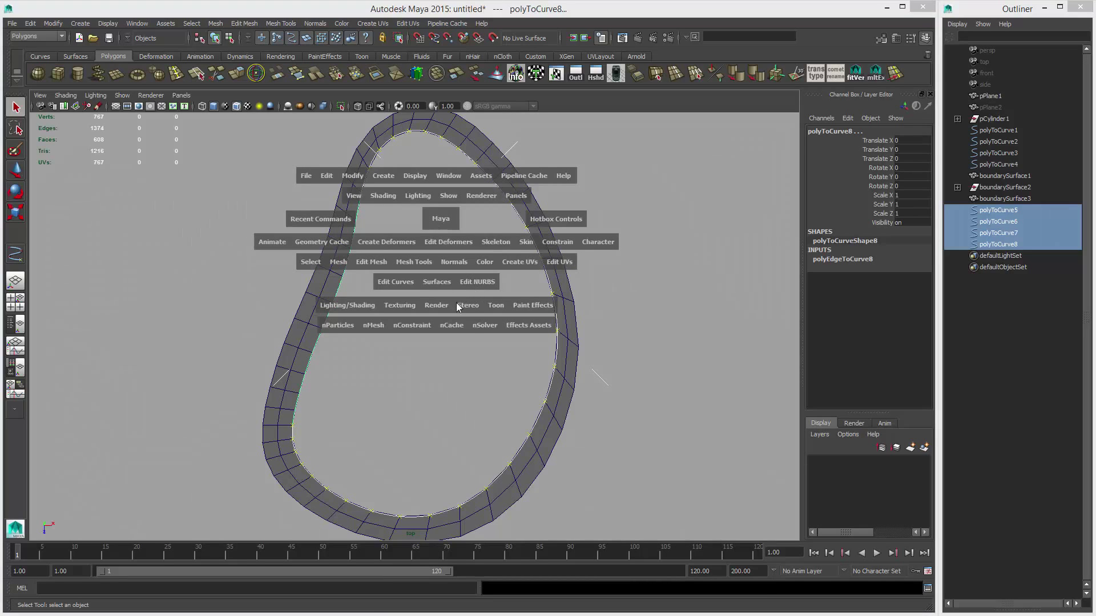
{"action": "left_click_drag", "start_coordinate": [437, 296], "coordinate": [447, 357]}
- Frame the new 100-face boundarySurface4 patch, then hide the four rim curves with Ctrl+H
{"action": "left_click", "coordinate": [630, 276]}
{"action": "left_click", "coordinate": [420, 290]}
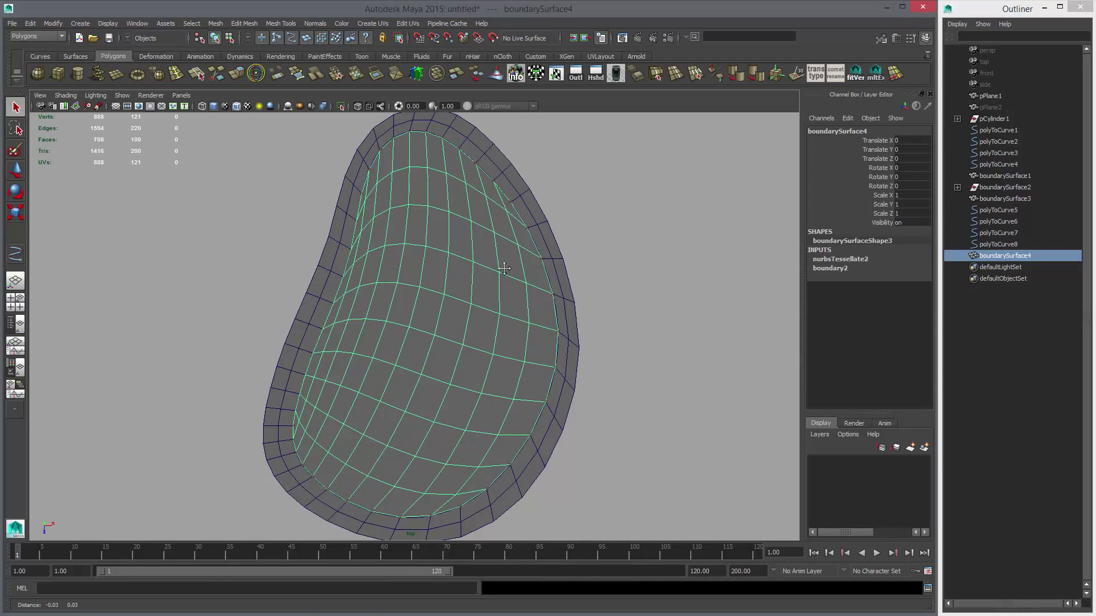
{"action": "key", "text": "f"}
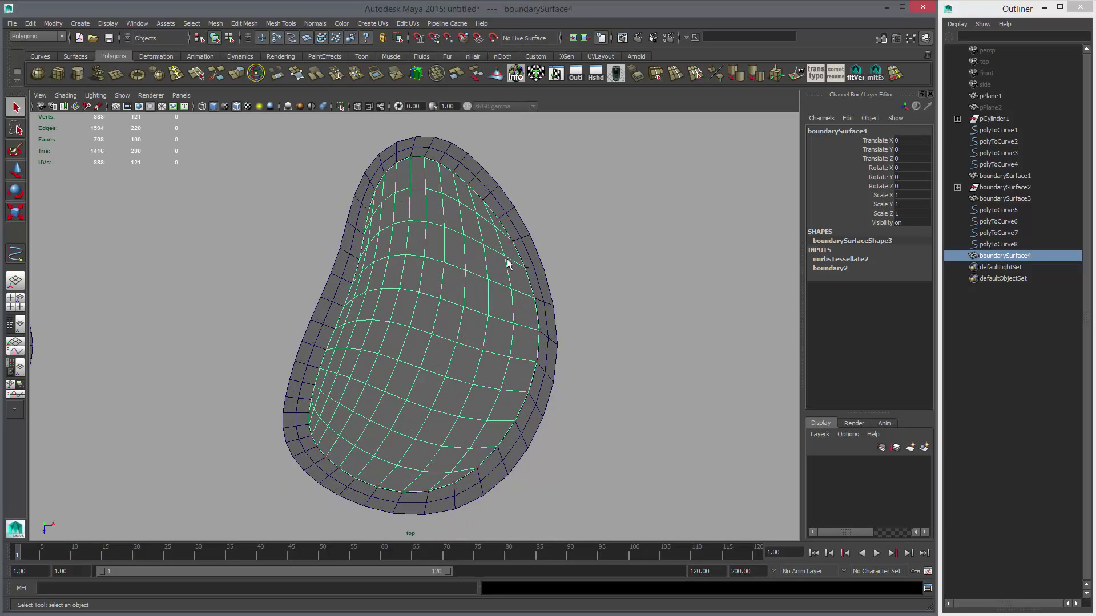
{"action": "left_click", "coordinate": [347, 245], "text": "shift"}
{"action": "left_click_drag", "start_coordinate": [190, 123], "coordinate": [714, 540], "text": "shift"}
{"action": "key", "text": "ctrl+h"}
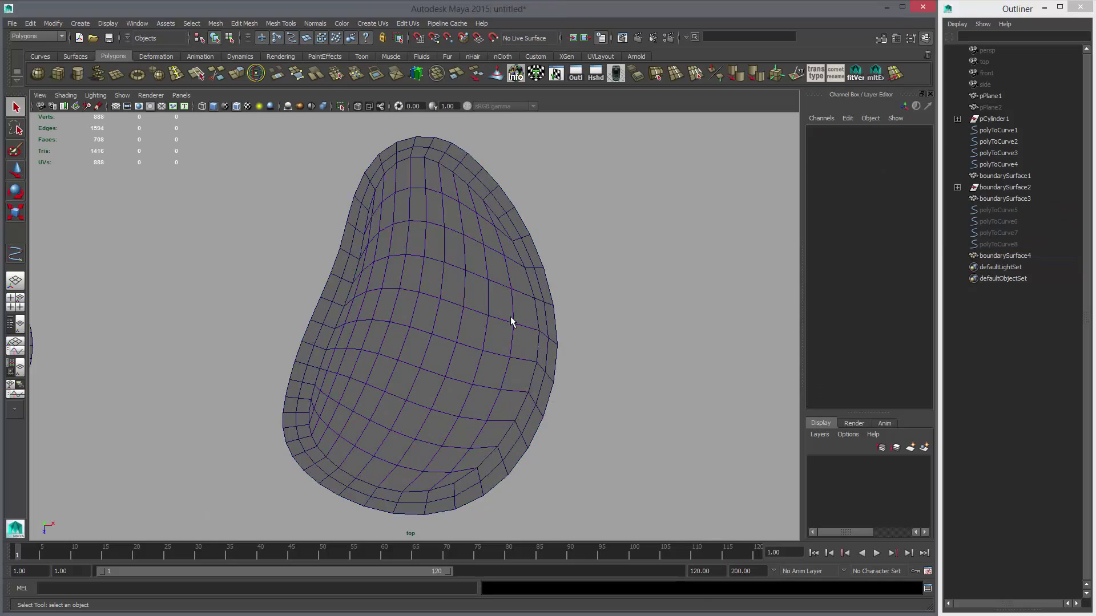
- Combine boundarySurface4 and boundarySurface3 into one mesh and merge their seam vertices
{"action": "left_click", "coordinate": [475, 245]}
{"action": "left_click", "coordinate": [498, 204], "text": "shift"}
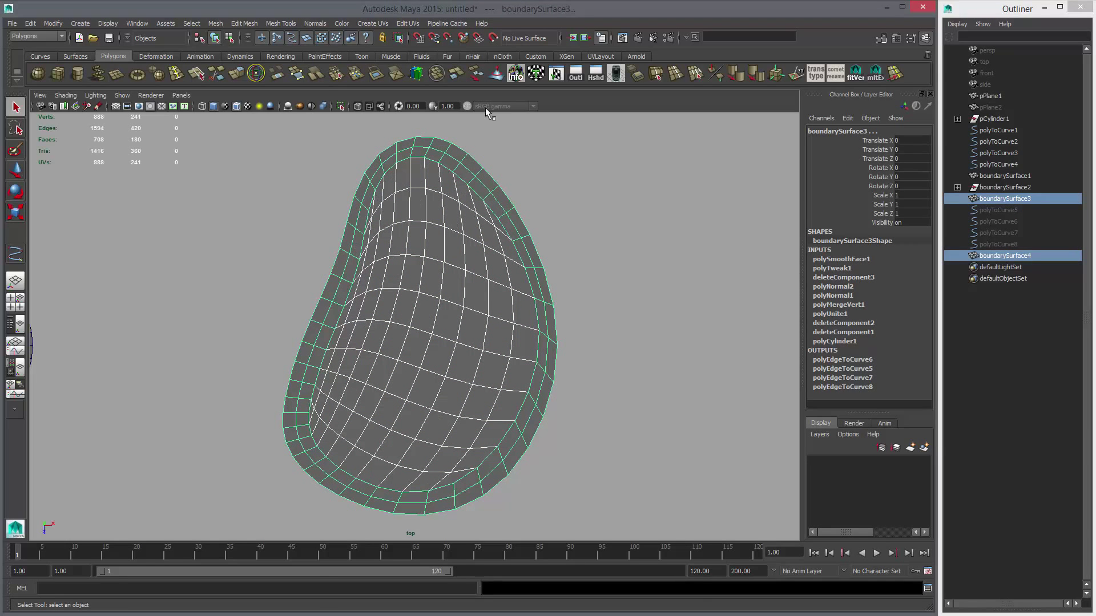
{"action": "left_click", "coordinate": [417, 73]}
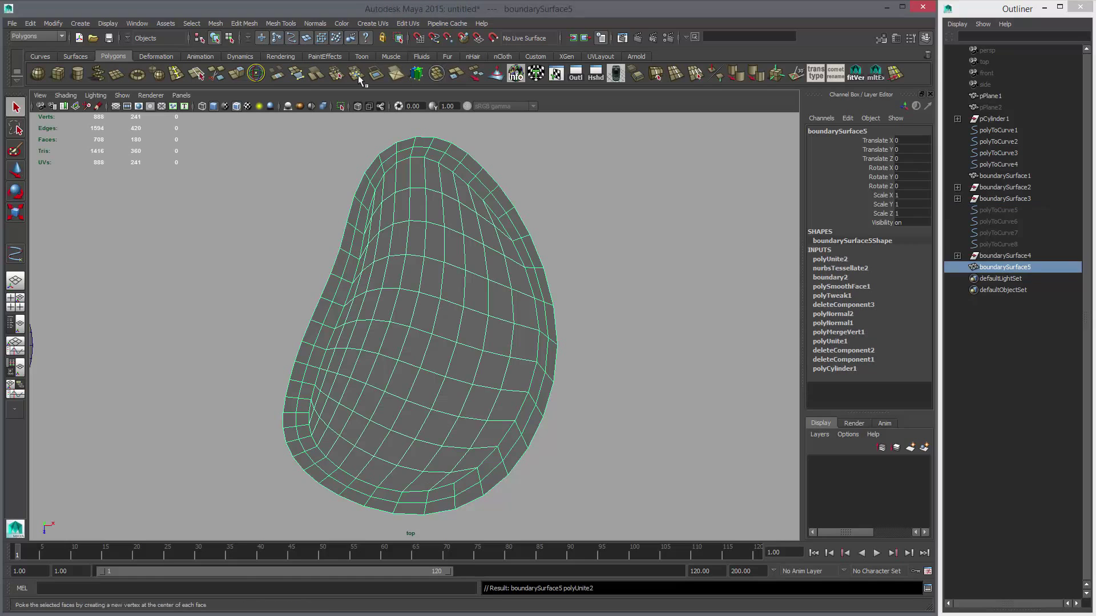
- Inspect the merged mesh's faces, selecting the thin face f[6] and face f[34]
{"action": "left_click", "coordinate": [546, 256]}
{"action": "right_click_drag", "start_coordinate": [492, 219], "coordinate": [493, 245]}
{"action": "left_click", "coordinate": [496, 220]}
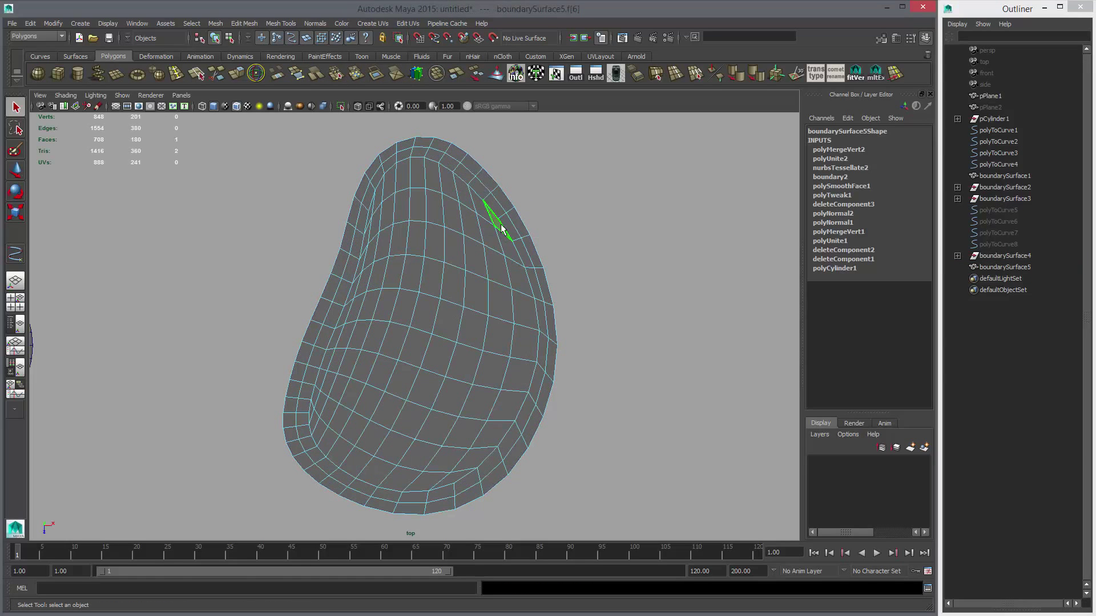
{"action": "left_click", "coordinate": [371, 217]}
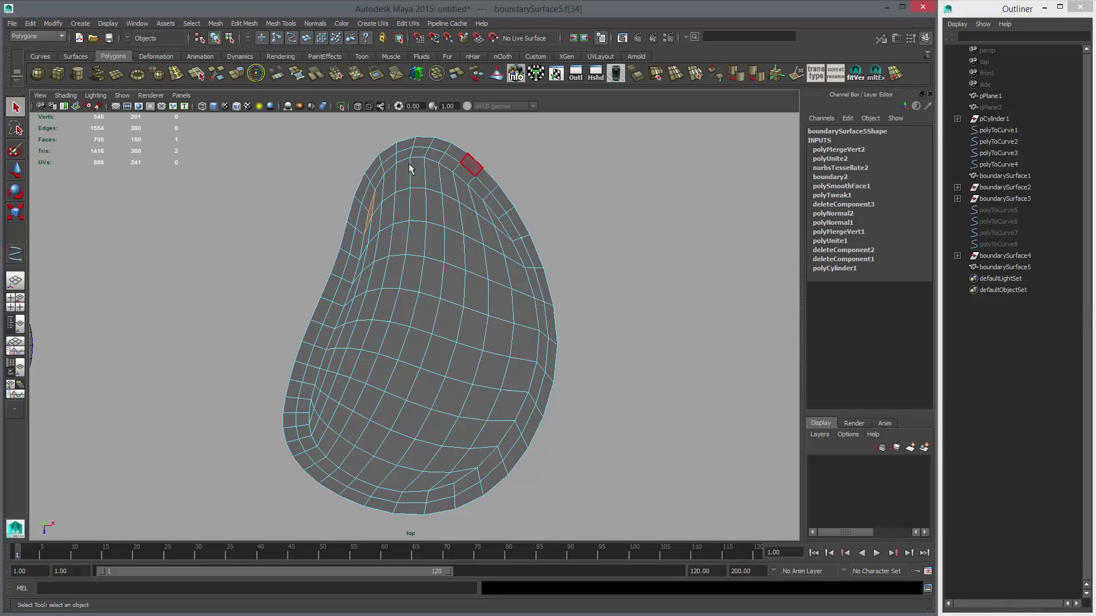
- Select all vertices of the merged mesh, check its outer border edge loop, and return to vertex mode
{"action": "right_click", "coordinate": [454, 223]}
{"action": "left_click", "coordinate": [406, 223]}
{"action": "left_click_drag", "start_coordinate": [207, 130], "coordinate": [649, 539]}
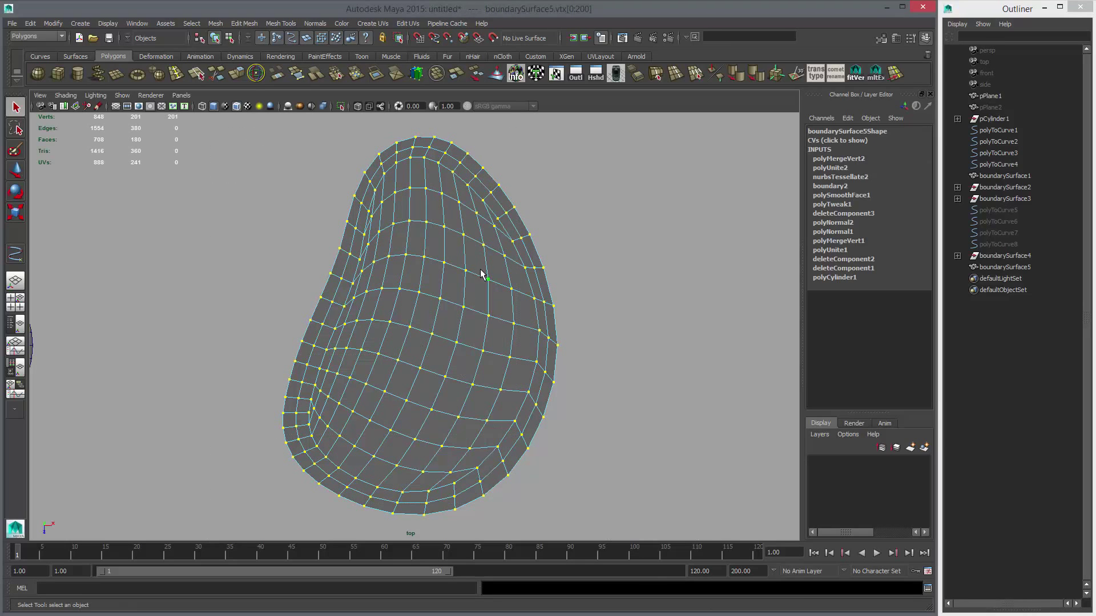
{"action": "key", "text": "F10"}
{"action": "double_click", "coordinate": [420, 150]}
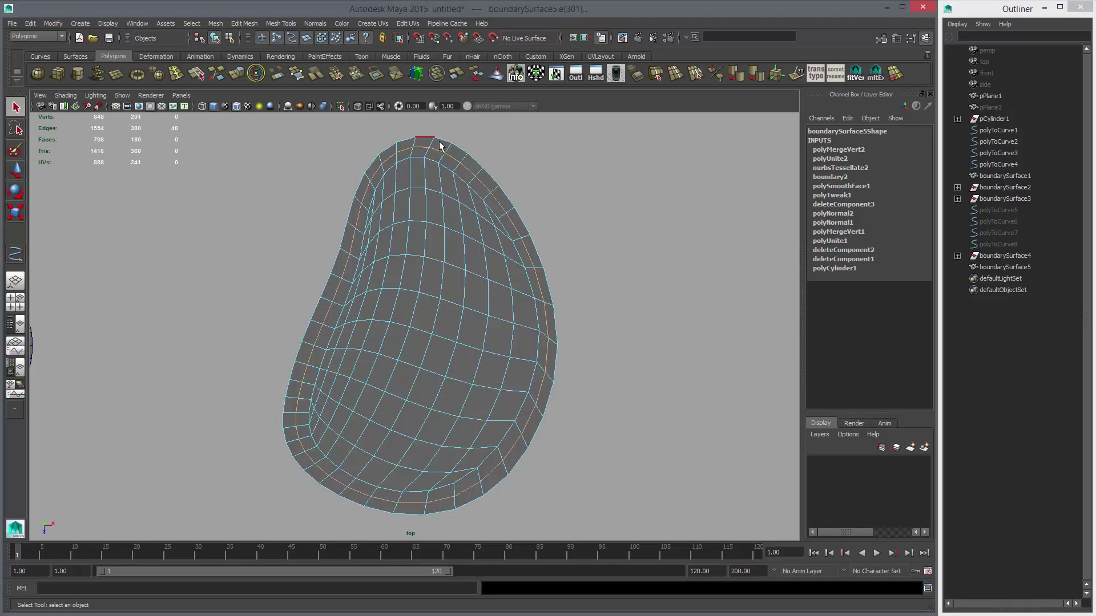
{"action": "right_click", "coordinate": [461, 173]}
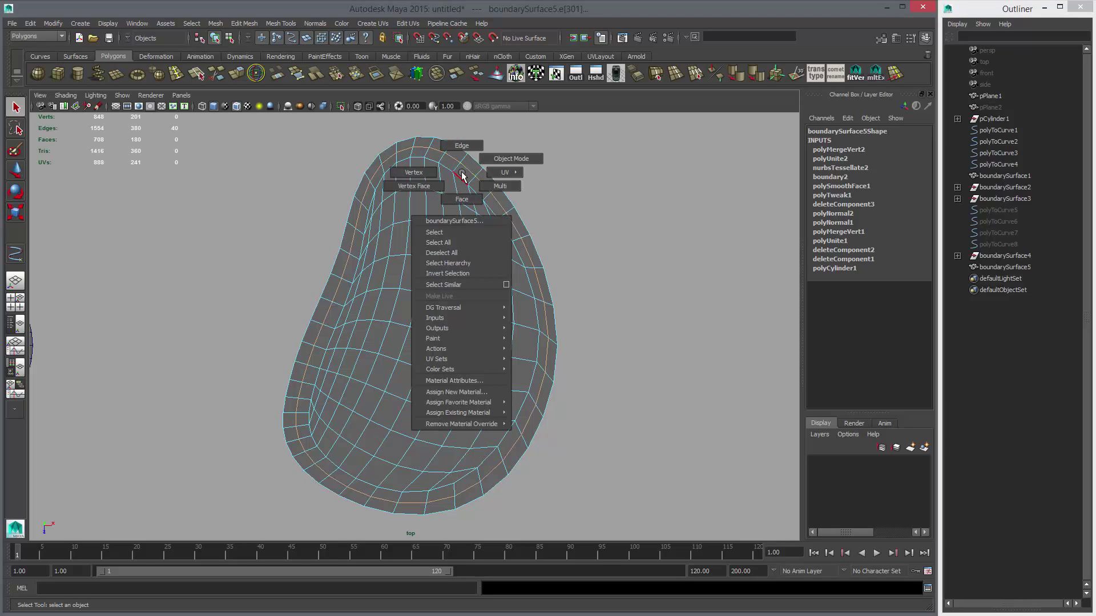
{"action": "left_click", "coordinate": [414, 173]}
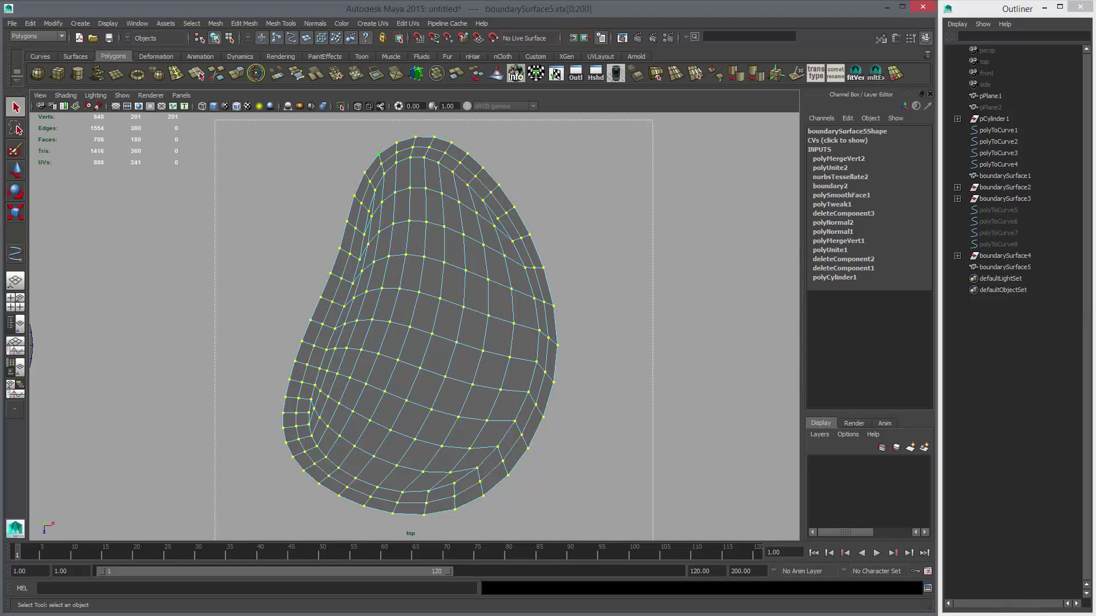
- Shrink the selection to the interior vertices and apply Average Vertices five times at smoothing 1
{"action": "key", "text": "shift+comma"}
{"action": "key", "text": "shift+comma"}
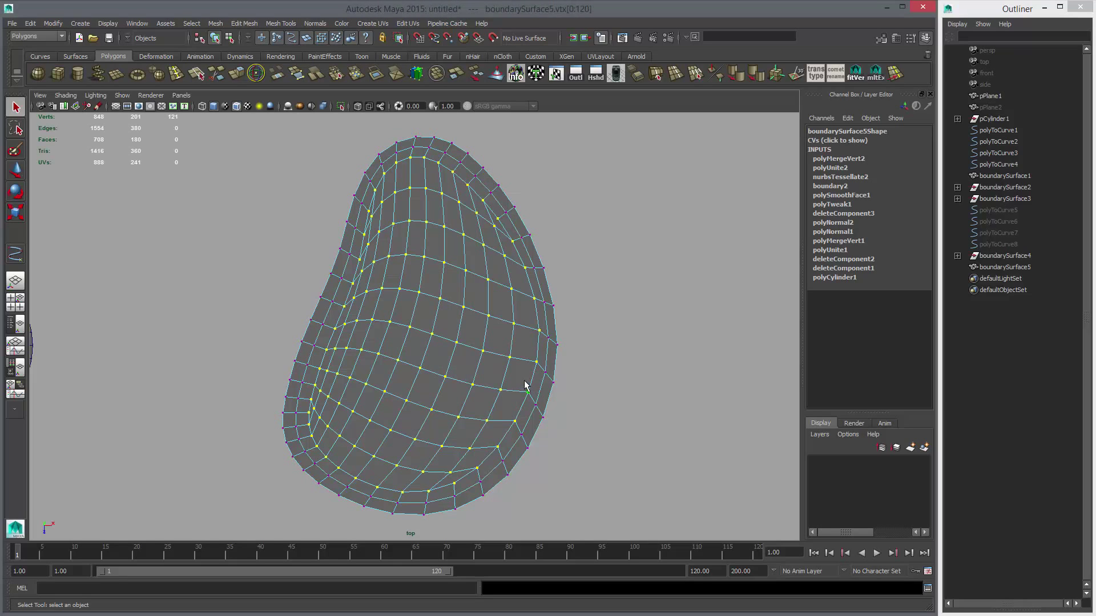
{"action": "left_click", "coordinate": [216, 23]}
{"action": "left_click", "coordinate": [287, 106]}
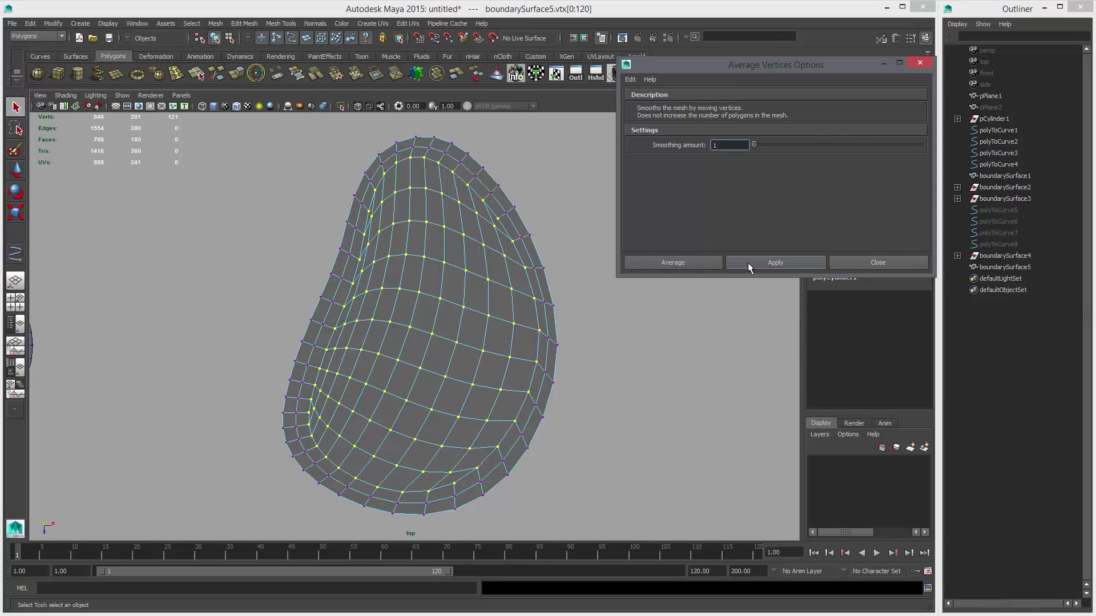
{"action": "left_click", "coordinate": [747, 263]}
{"action": "left_click", "coordinate": [748, 263]}
{"action": "left_click", "coordinate": [747, 262]}
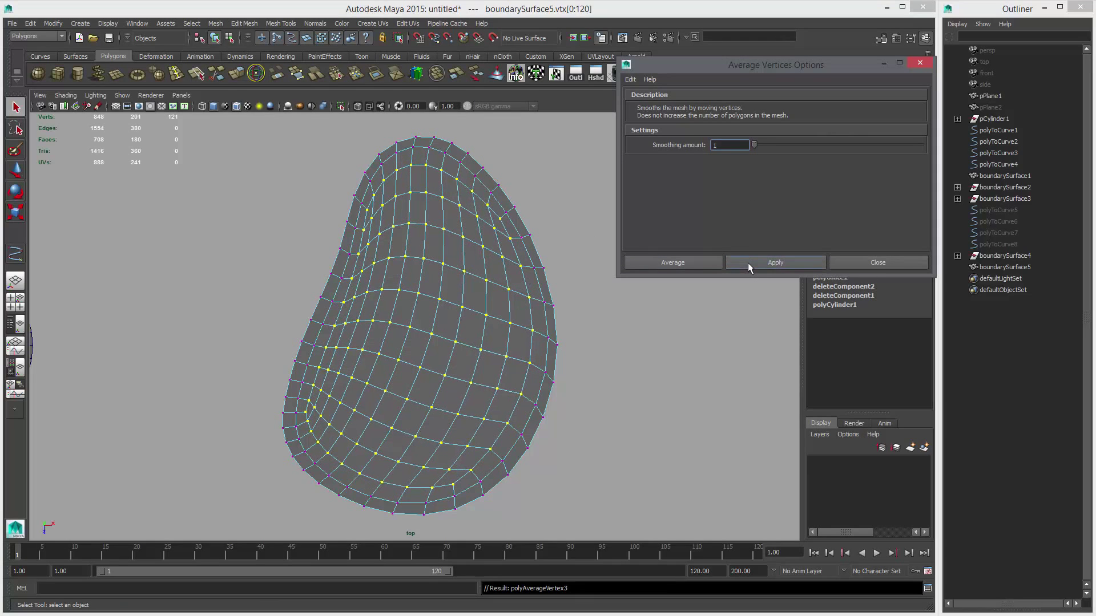
{"action": "left_click", "coordinate": [747, 262]}
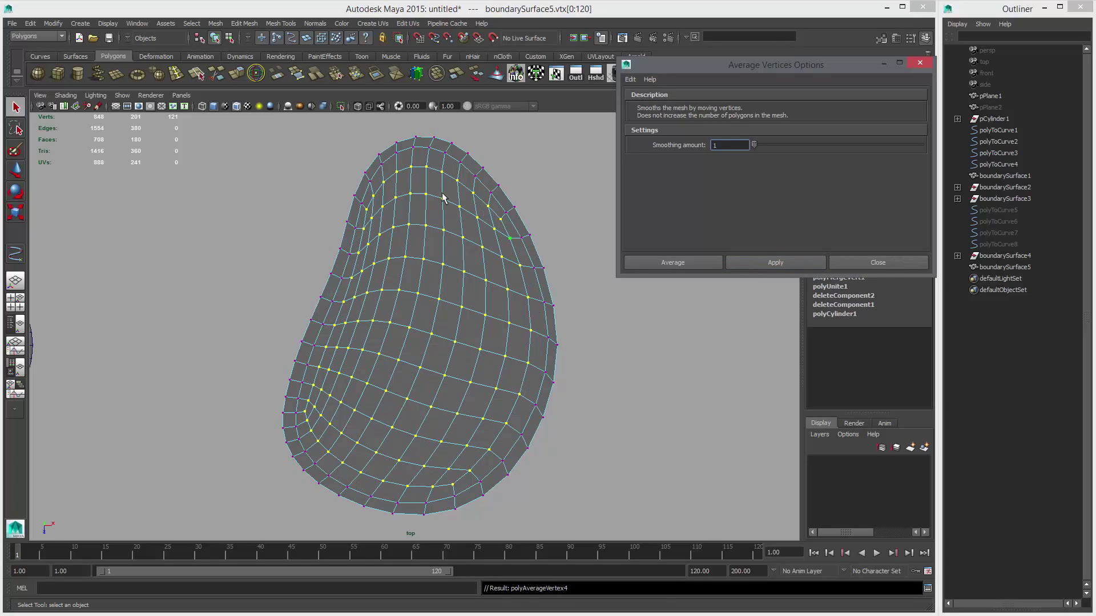
{"action": "left_click", "coordinate": [782, 263]}
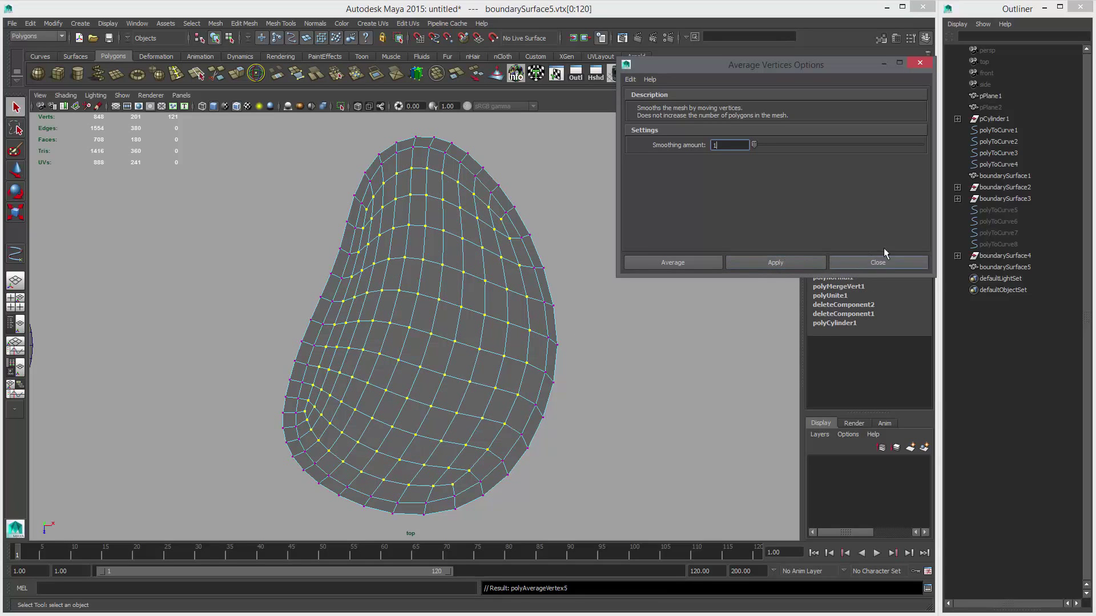
{"action": "left_click", "coordinate": [882, 263]}
{"action": "right_click_drag", "start_coordinate": [501, 282], "coordinate": [509, 257]}
{"action": "left_click", "coordinate": [637, 274]}
{"action": "right_click_drag", "start_coordinate": [637, 274], "coordinate": [375, 283], "text": "alt"}
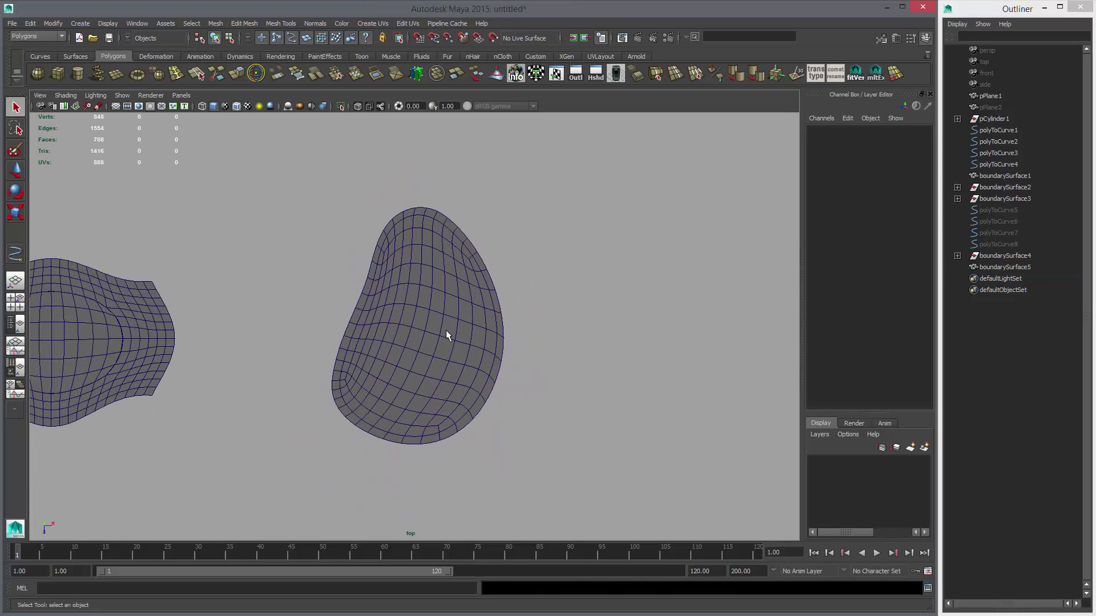
{"action": "right_click_drag", "start_coordinate": [445, 327], "coordinate": [488, 353], "text": "alt"}
{"action": "left_click", "coordinate": [489, 352]}
{"action": "right_click_drag", "start_coordinate": [601, 372], "coordinate": [451, 377], "text": "alt"}
{"action": "middle_click_drag", "start_coordinate": [451, 376], "coordinate": [611, 374], "text": "alt"}
{"action": "right_click_drag", "start_coordinate": [610, 374], "coordinate": [625, 381], "text": "alt"}
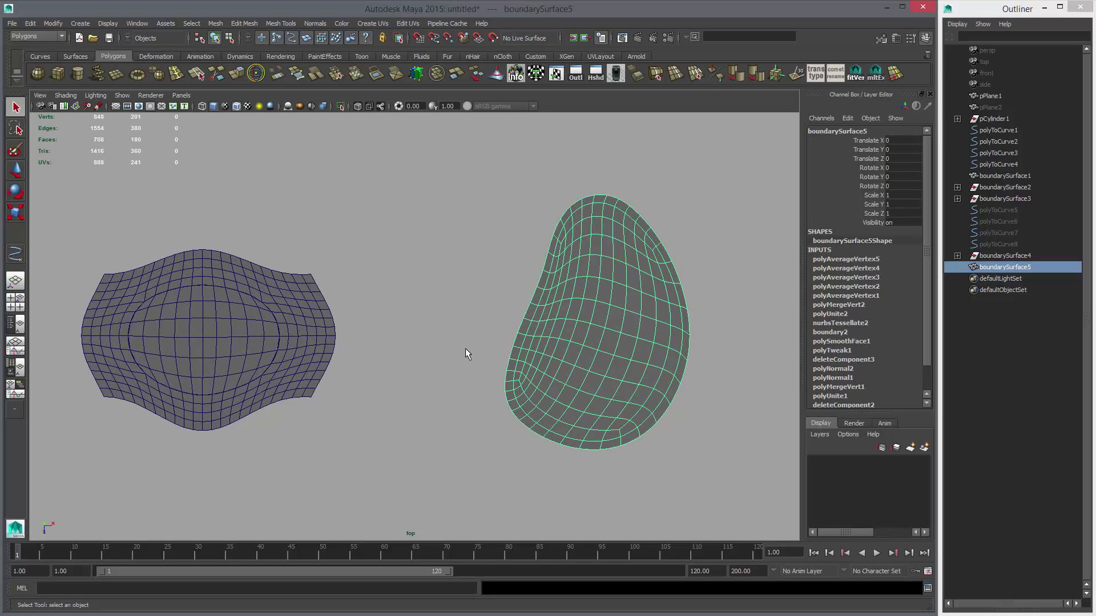
{"action": "right_click_drag", "start_coordinate": [490, 364], "coordinate": [506, 363], "text": "alt"}
{"action": "middle_click_drag", "start_coordinate": [323, 351], "coordinate": [450, 339], "text": "alt"}
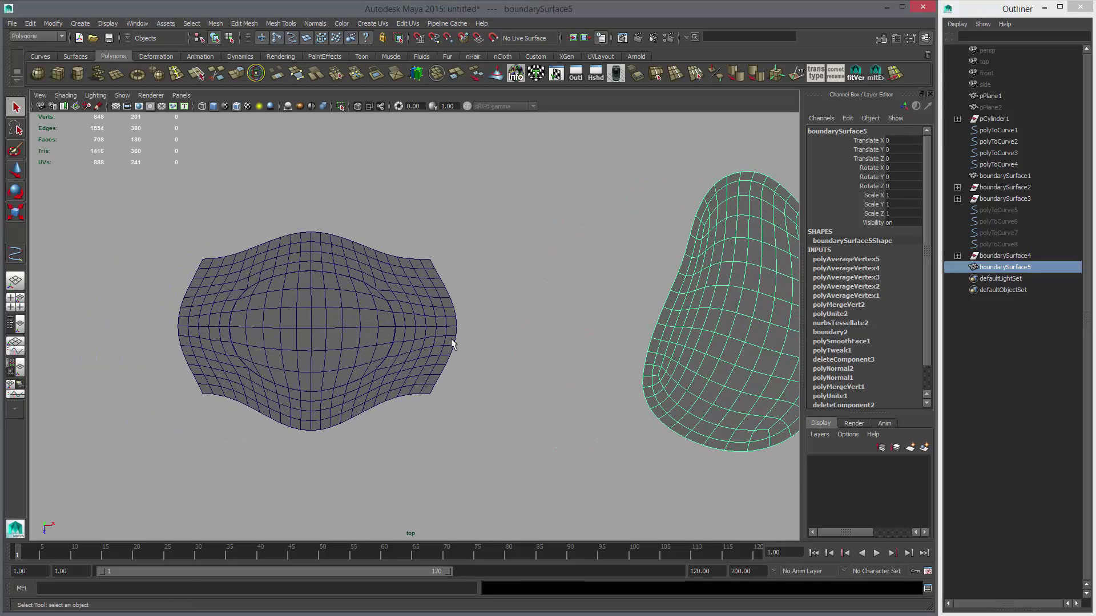
{"action": "right_click_drag", "start_coordinate": [451, 340], "coordinate": [632, 481], "text": "alt"}
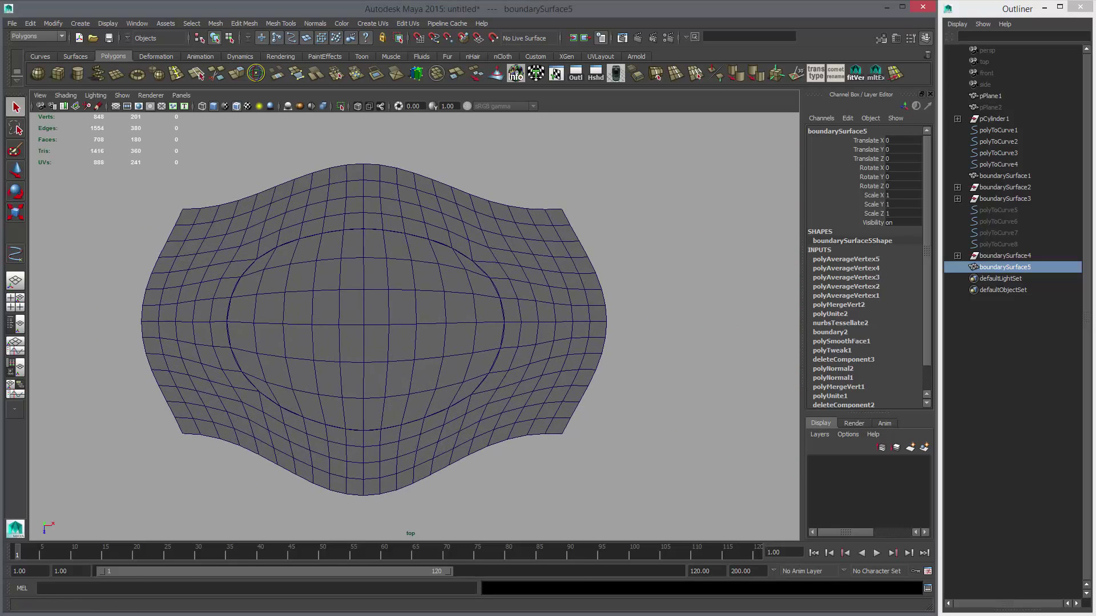